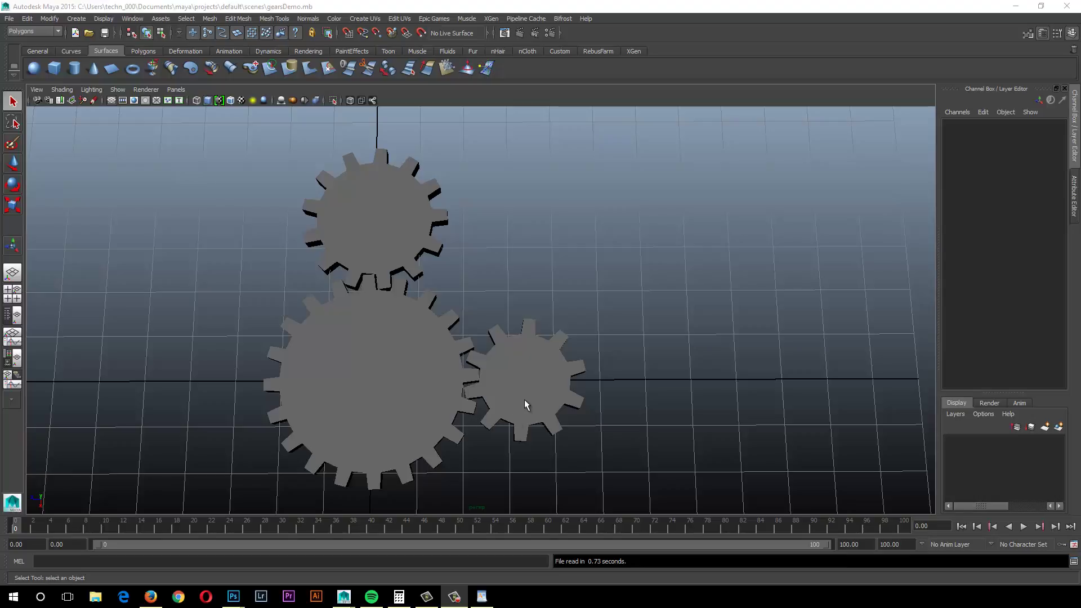
# Step: Rotate the small gear beside the large one about its Y axis to examine how the meshed gears turn together
pyautogui.click(525, 402)
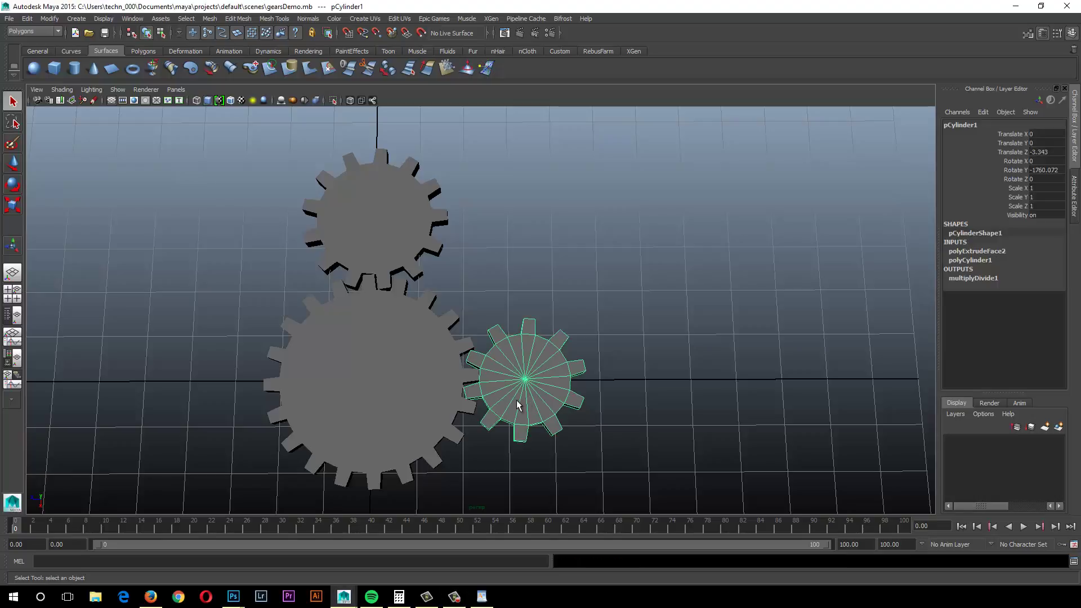
pyautogui.press('e')
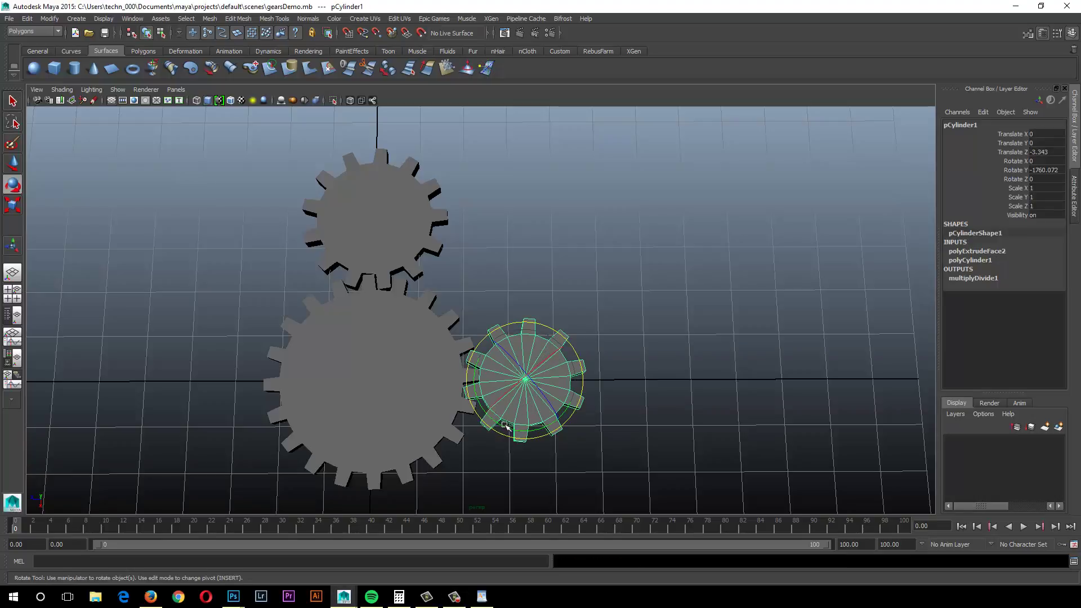
pyautogui.moveTo(504, 430); pyautogui.dragTo(476, 358)
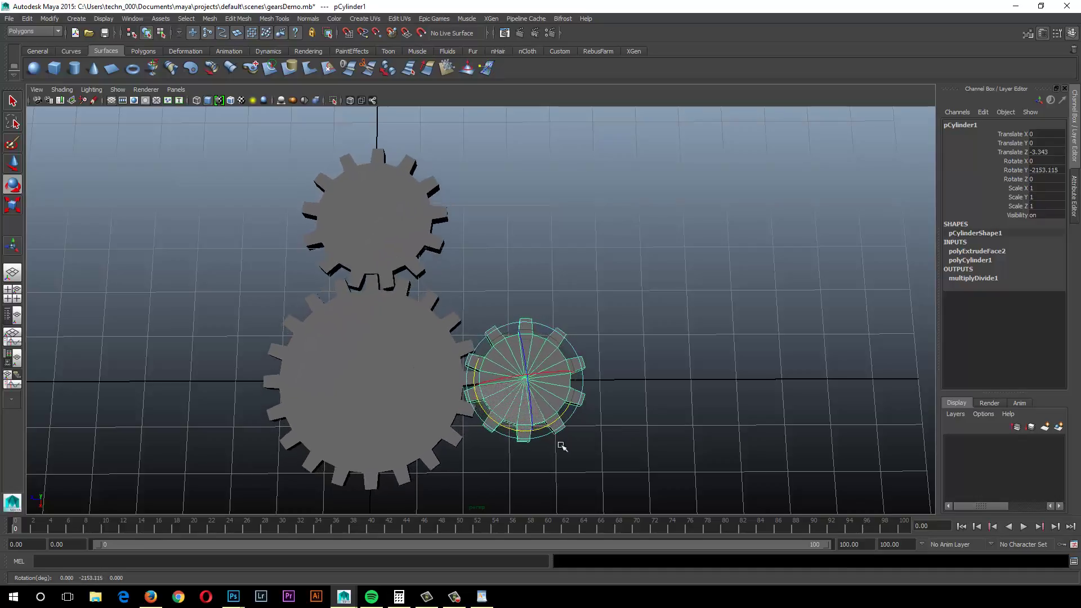
pyautogui.moveTo(584, 388); pyautogui.dragTo(554, 351)
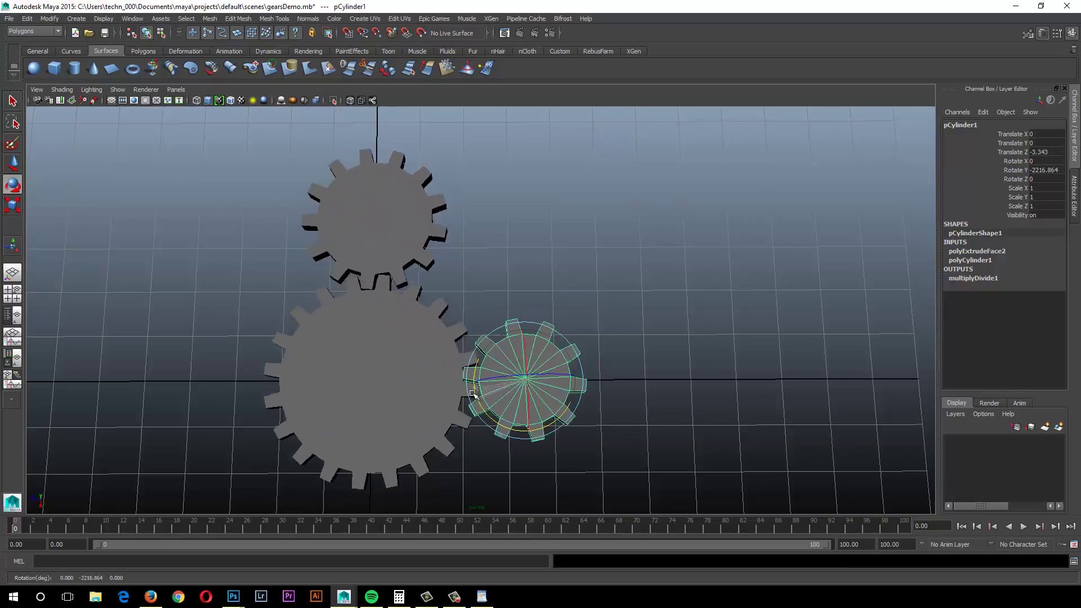
pyautogui.moveTo(478, 344); pyautogui.dragTo(514, 338)
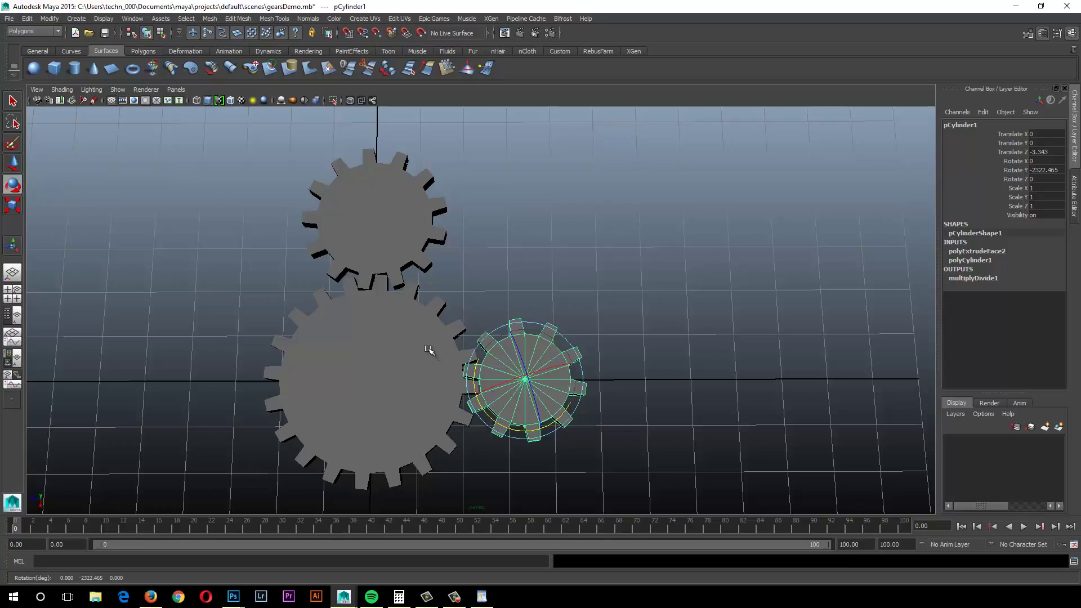
# Step: Switch to Firefox to look at the Final Drive Ratios chart, and return to the Maya gear scene
pyautogui.click(151, 599)
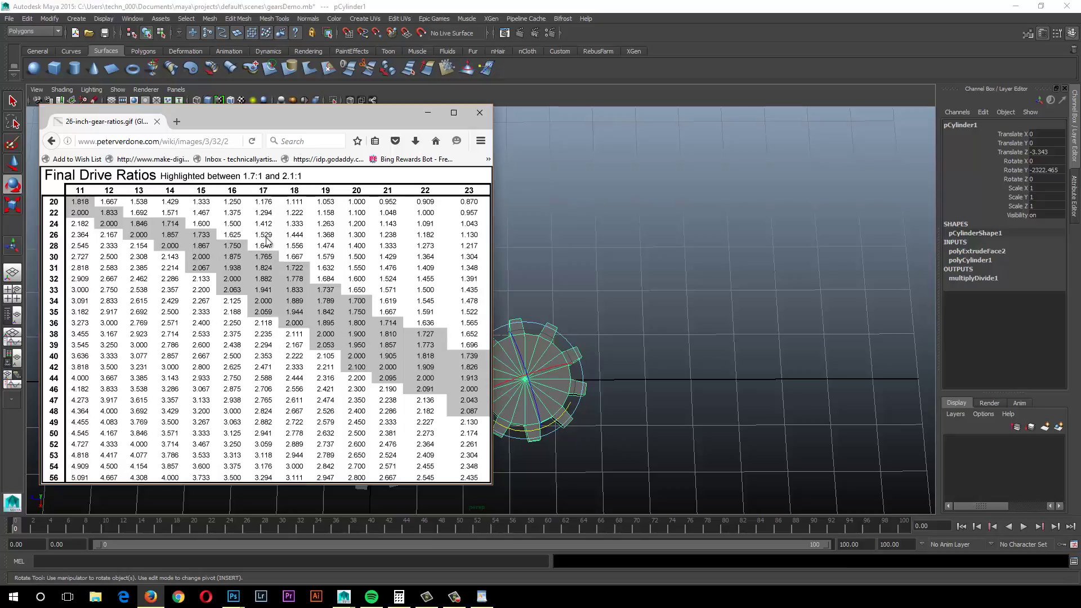
pyautogui.click(530, 97)
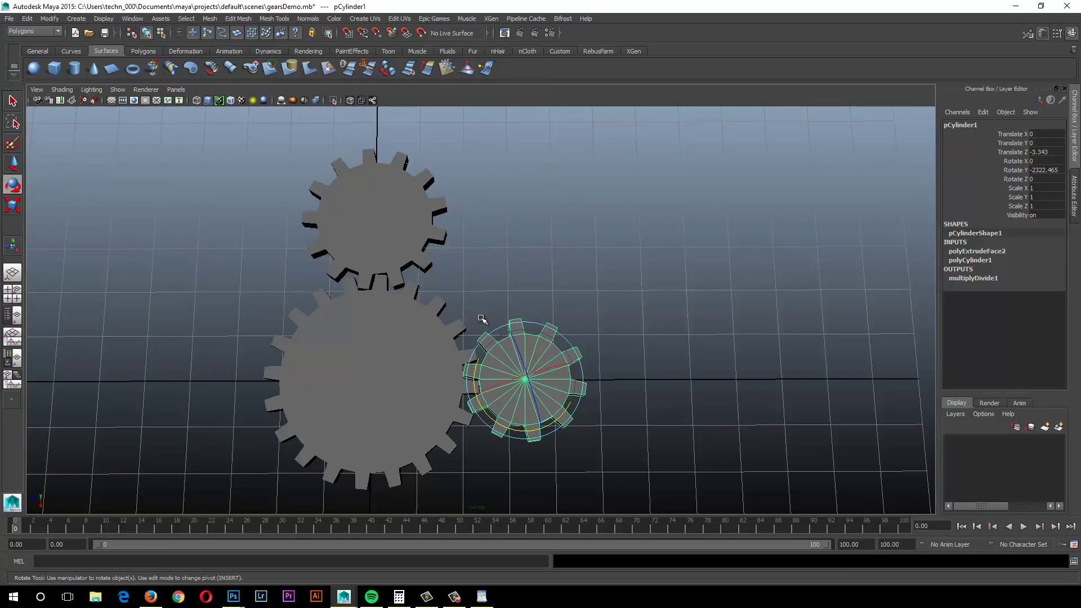
# Step: Start a new scene without saving the changes to gearsDemo.mb
pyautogui.click(9, 19)
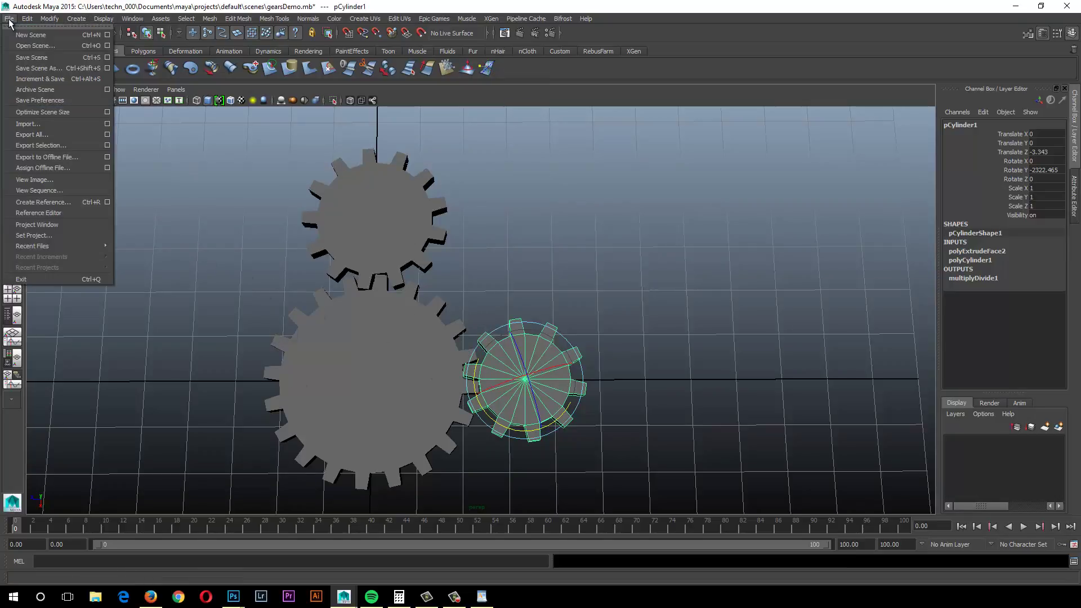
pyautogui.press('Escape')
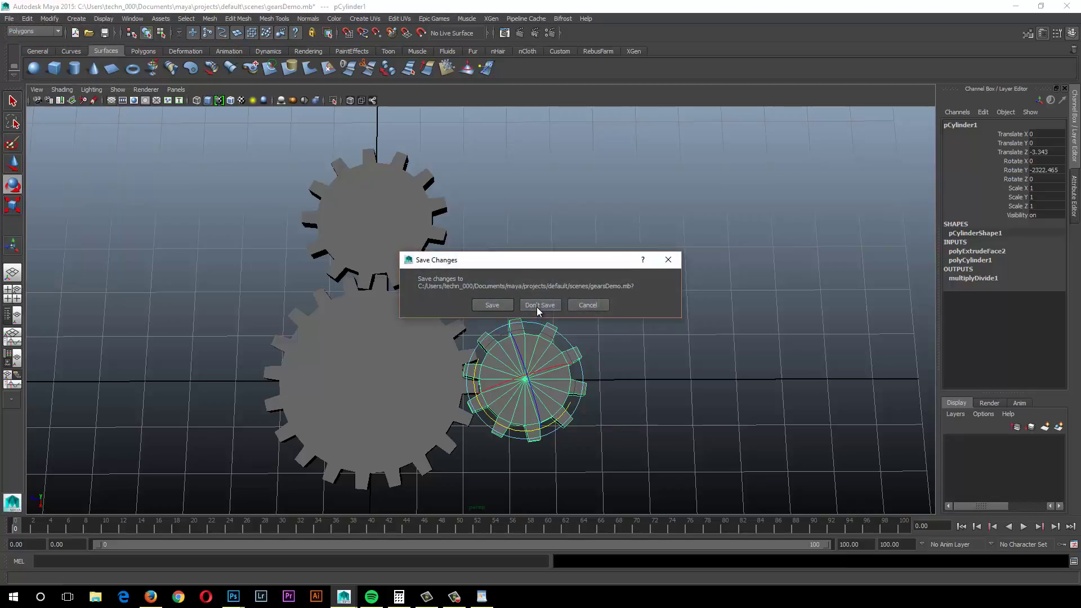
pyautogui.click(537, 305)
# Step: Create a polygon cylinder at the origin and set its height to 0.4
pyautogui.click(77, 19)
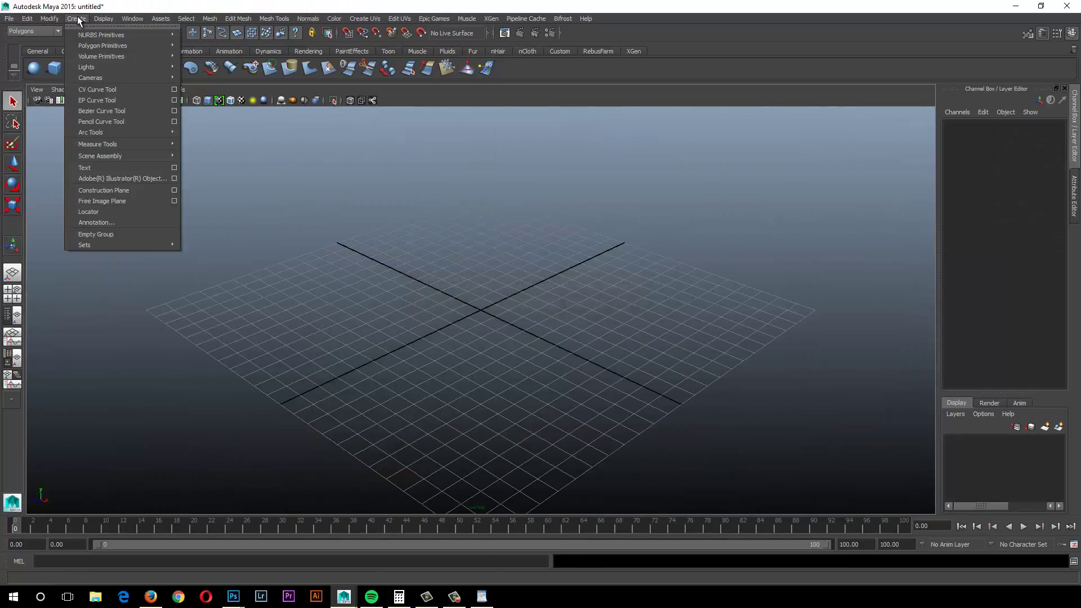
pyautogui.moveTo(113, 46)
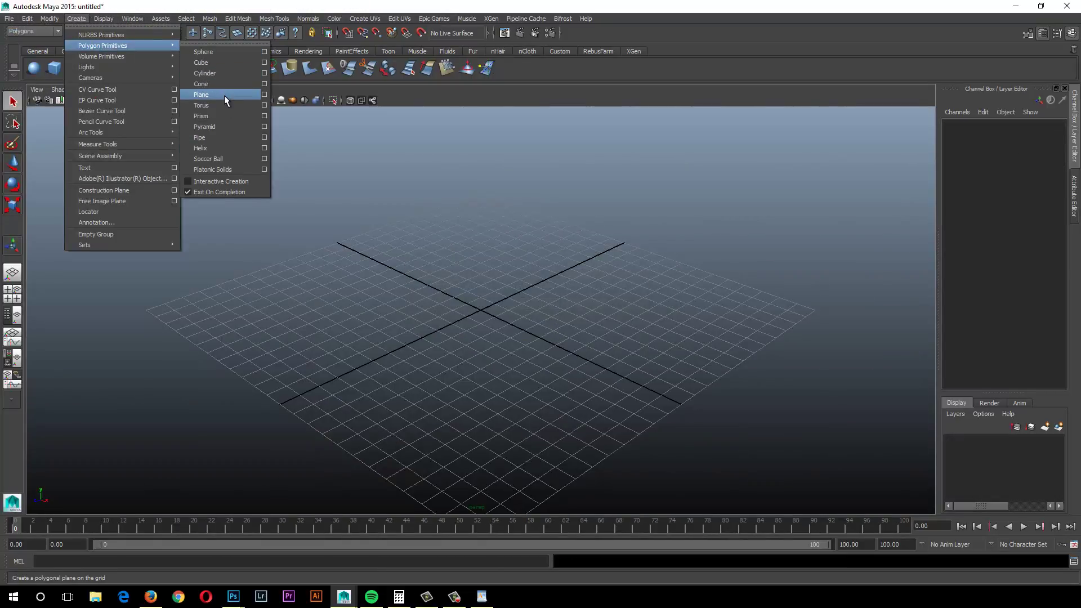
pyautogui.click(218, 75)
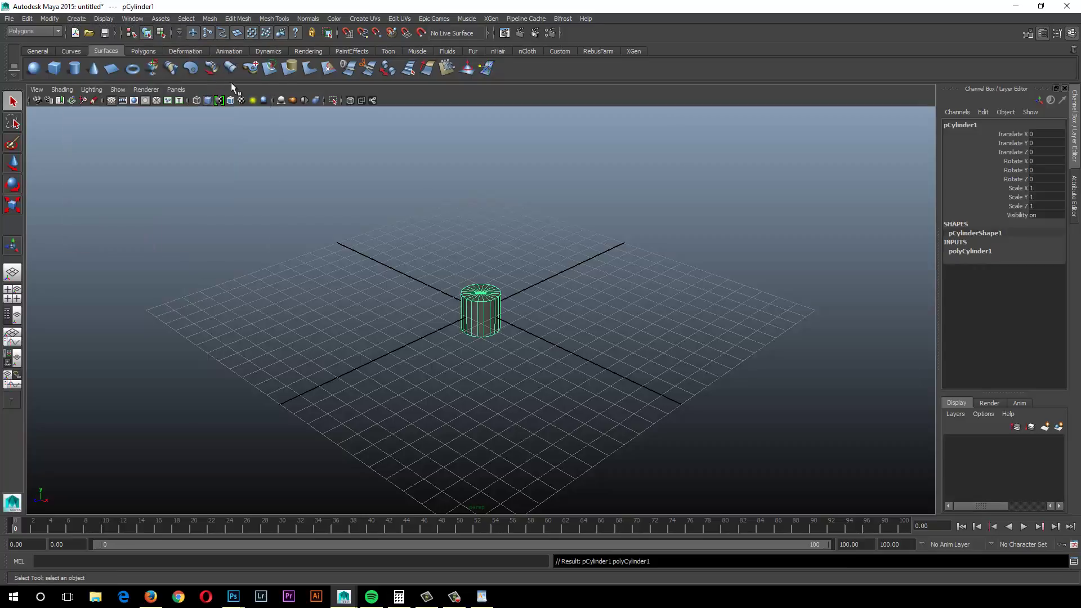
pyautogui.click(974, 251)
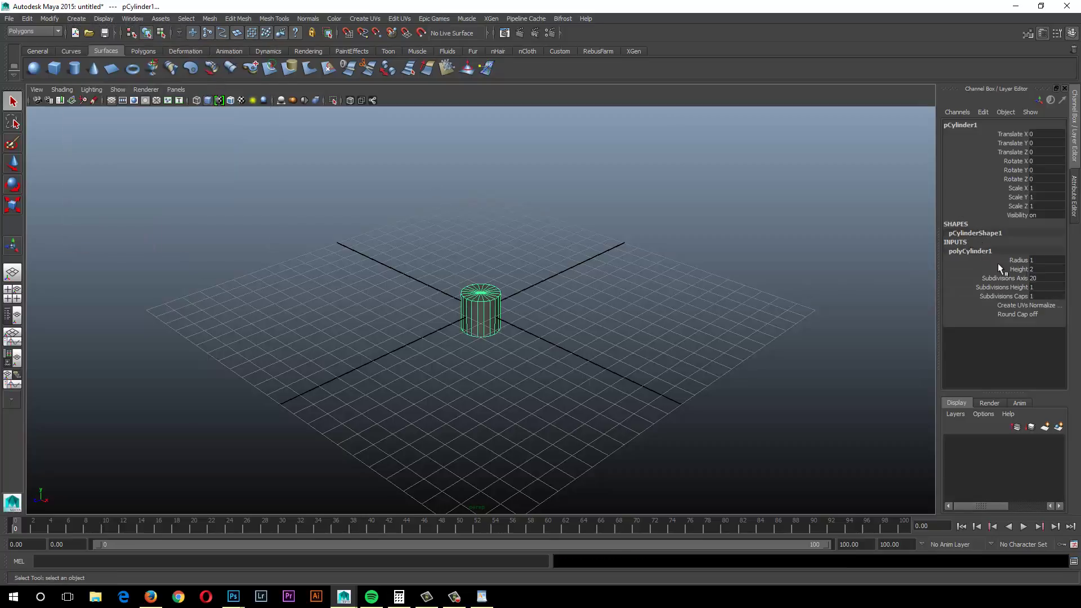
pyautogui.click(1048, 269)
pyautogui.write('0.4')
pyautogui.press('Return')
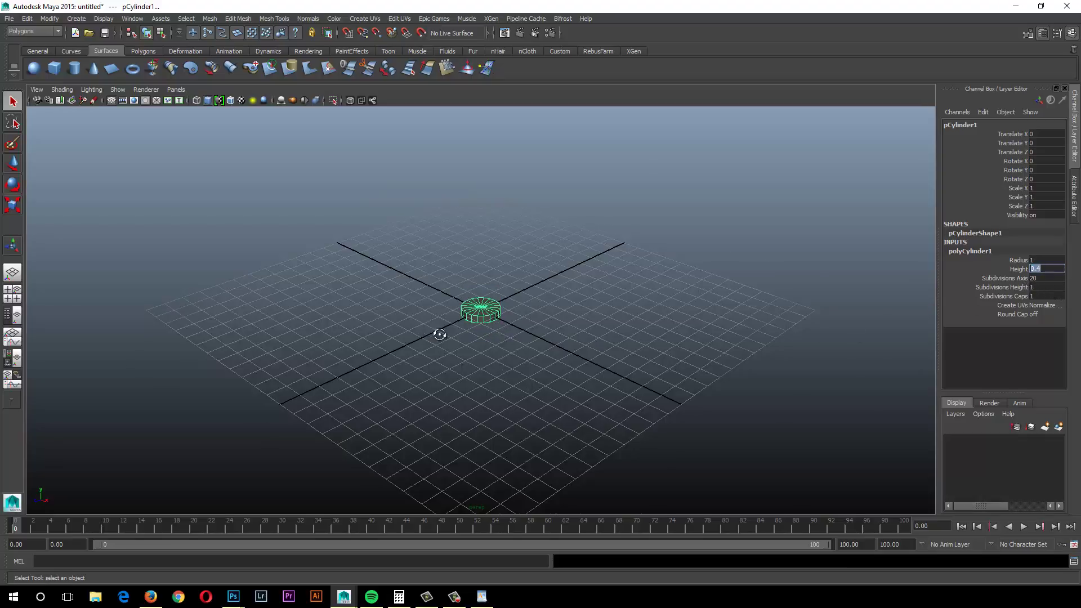
# Step: Select every other side face around the flat cylinder in face component mode
pyautogui.keyDown('alt'); pyautogui.moveTo(439, 332); pyautogui.dragTo(403, 332); pyautogui.keyUp('alt')
pyautogui.keyDown('alt'); pyautogui.moveTo(403, 332); pyautogui.dragTo(683, 480, button='right'); pyautogui.keyUp('alt')
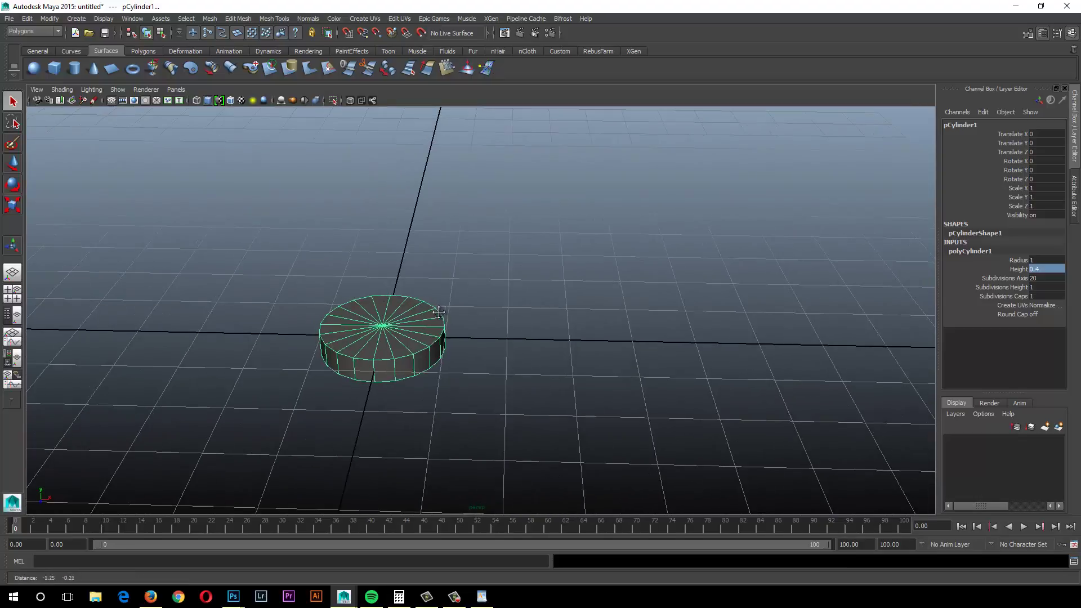
pyautogui.scroll(3, 683, 480)
pyautogui.click(162, 31)
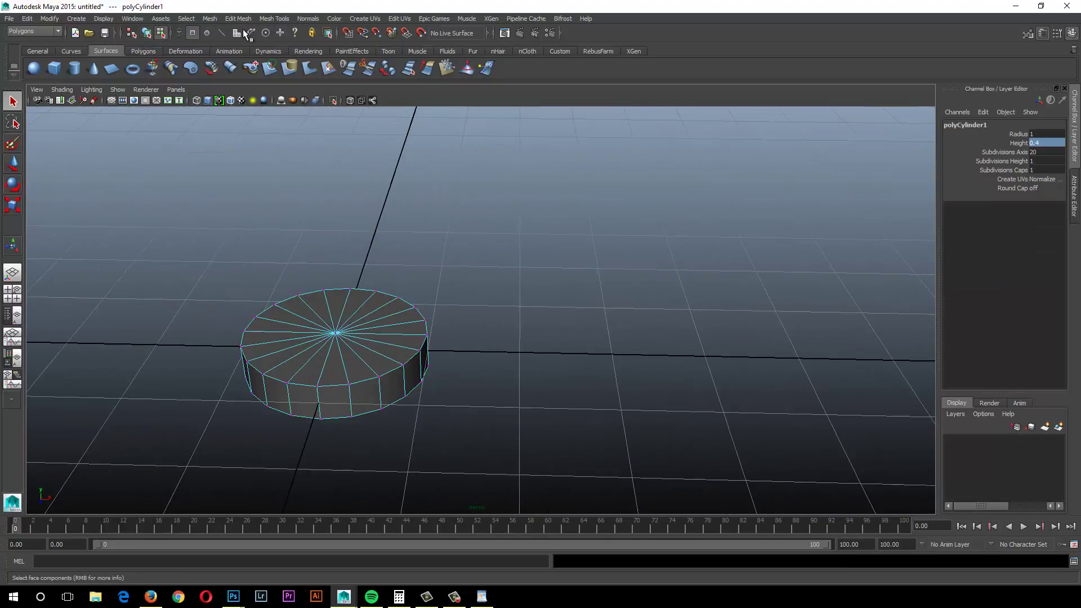
pyautogui.click(236, 32)
pyautogui.click(307, 399)
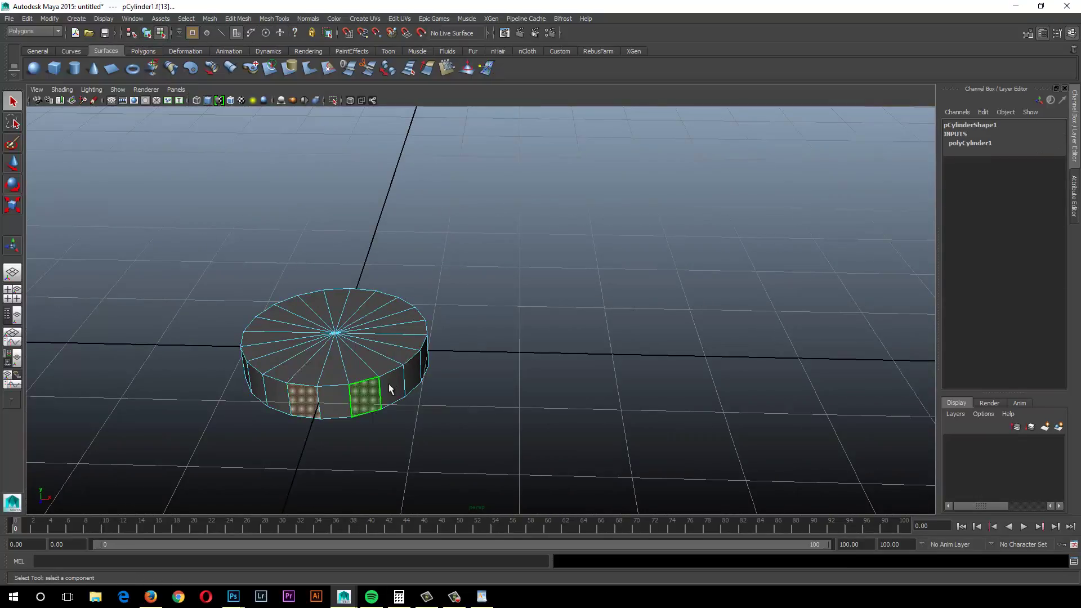
pyautogui.keyDown('alt'); pyautogui.moveTo(406, 369); pyautogui.dragTo(455, 310); pyautogui.keyUp('alt')
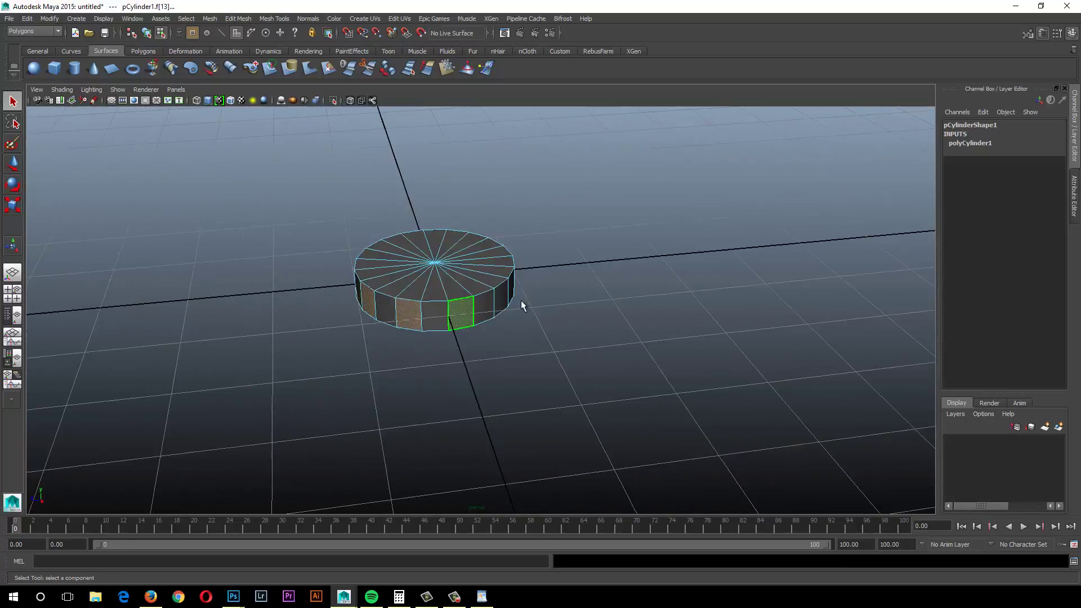
pyautogui.keyDown('alt'); pyautogui.moveTo(522, 301); pyautogui.dragTo(494, 272); pyautogui.keyUp('alt')
pyautogui.keyDown('shift'); pyautogui.click(562, 332); pyautogui.keyUp('shift')
pyautogui.keyDown('alt'); pyautogui.moveTo(563, 332); pyautogui.dragTo(604, 336); pyautogui.keyUp('alt')
pyautogui.keyDown('shift'); pyautogui.click(676, 366); pyautogui.keyUp('shift')
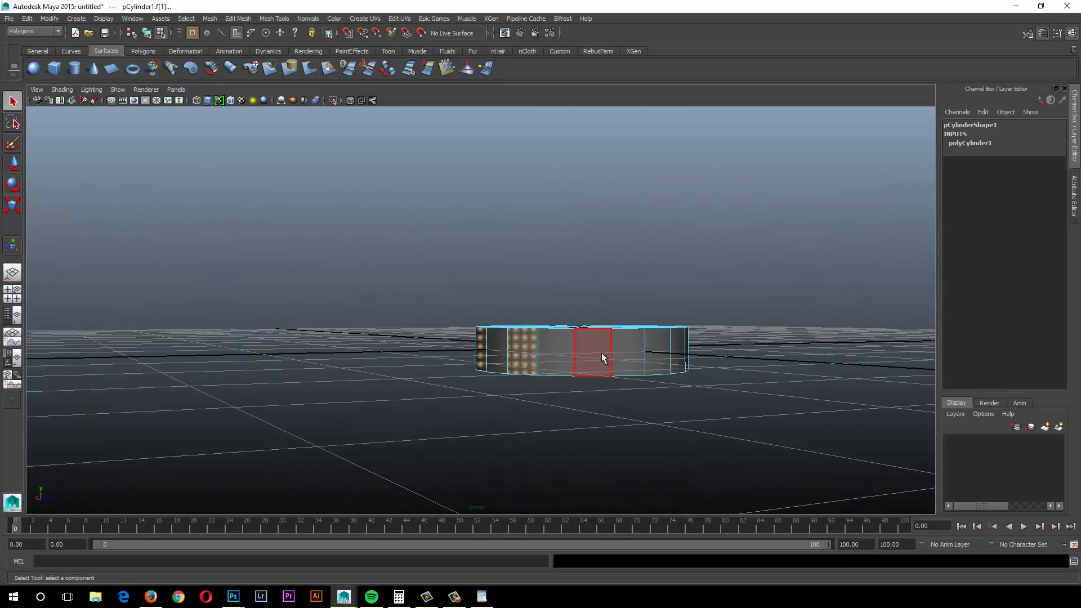
pyautogui.keyDown('alt'); pyautogui.moveTo(670, 379); pyautogui.dragTo(360, 350); pyautogui.keyUp('alt')
pyautogui.keyDown('shift'); pyautogui.click(489, 380); pyautogui.keyUp('shift')
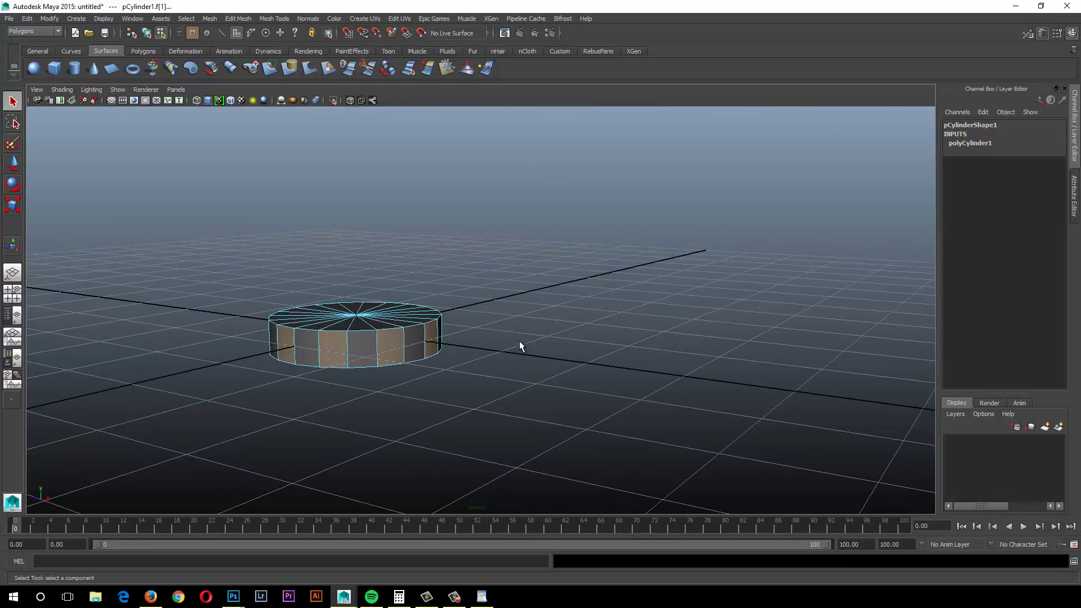
# Step: Extrude the selected side faces outward by about 0.24 along local Z to form the gear teeth
pyautogui.keyDown('alt'); pyautogui.moveTo(521, 345); pyautogui.dragTo(449, 414); pyautogui.keyUp('alt')
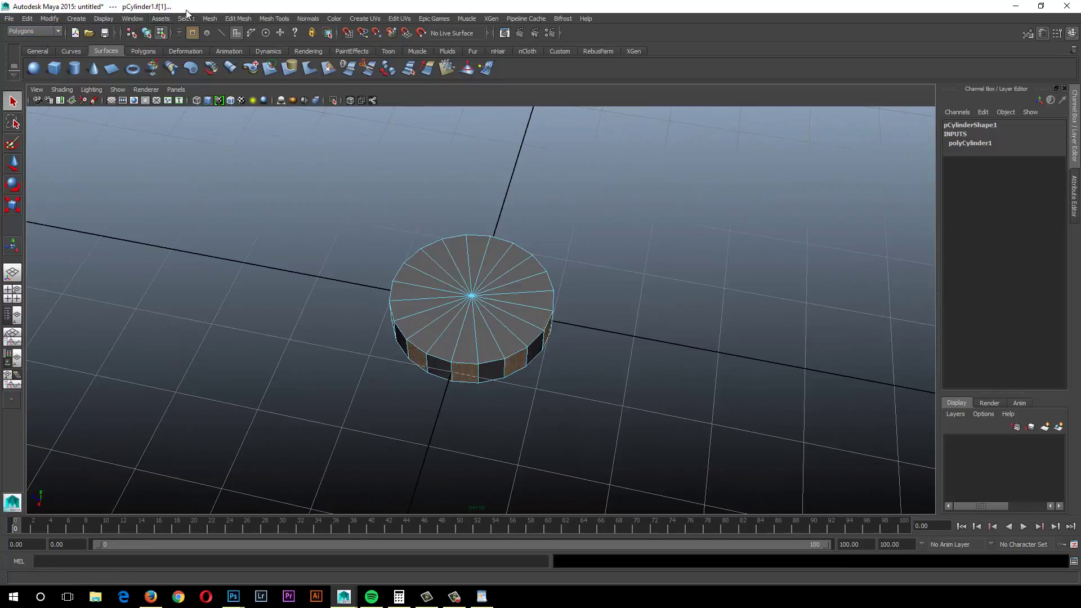
pyautogui.click(228, 19)
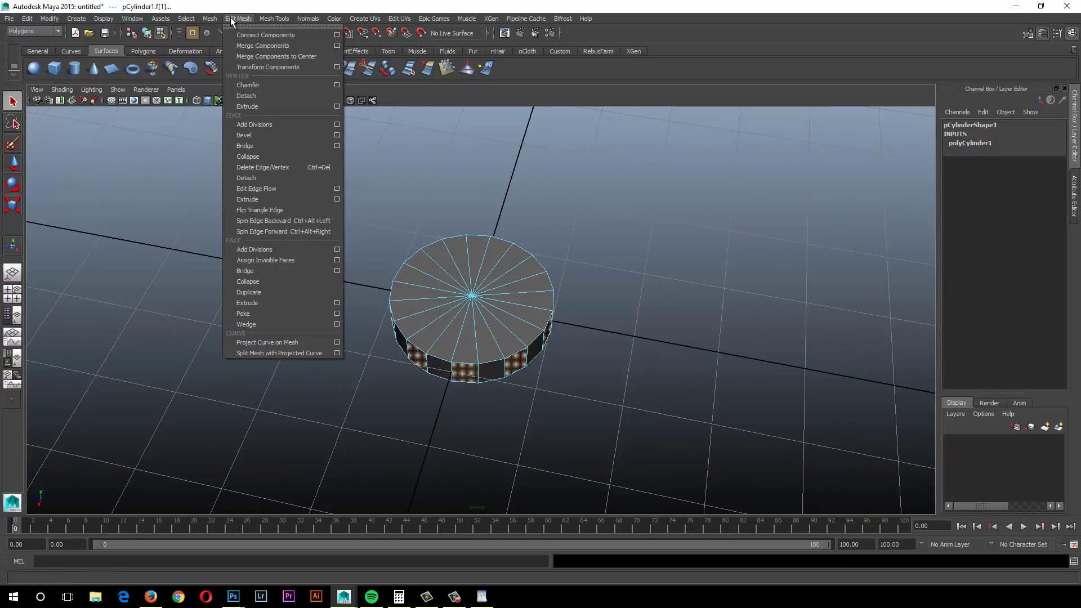
pyautogui.click(259, 304)
pyautogui.keyDown('alt'); pyautogui.moveTo(614, 391); pyautogui.dragTo(628, 395); pyautogui.keyUp('alt')
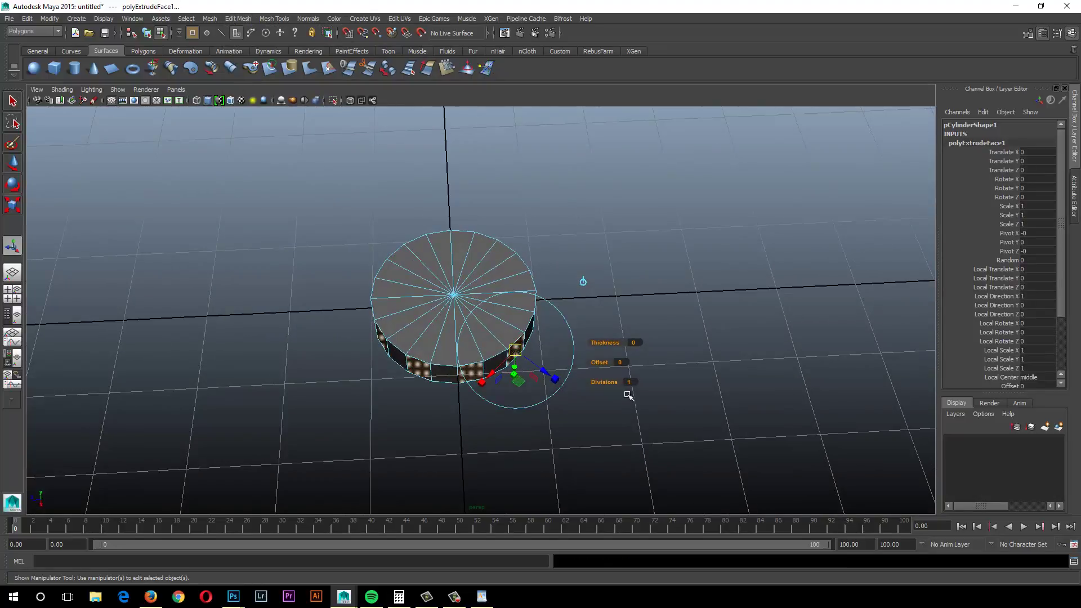
pyautogui.moveTo(549, 374); pyautogui.dragTo(564, 389)
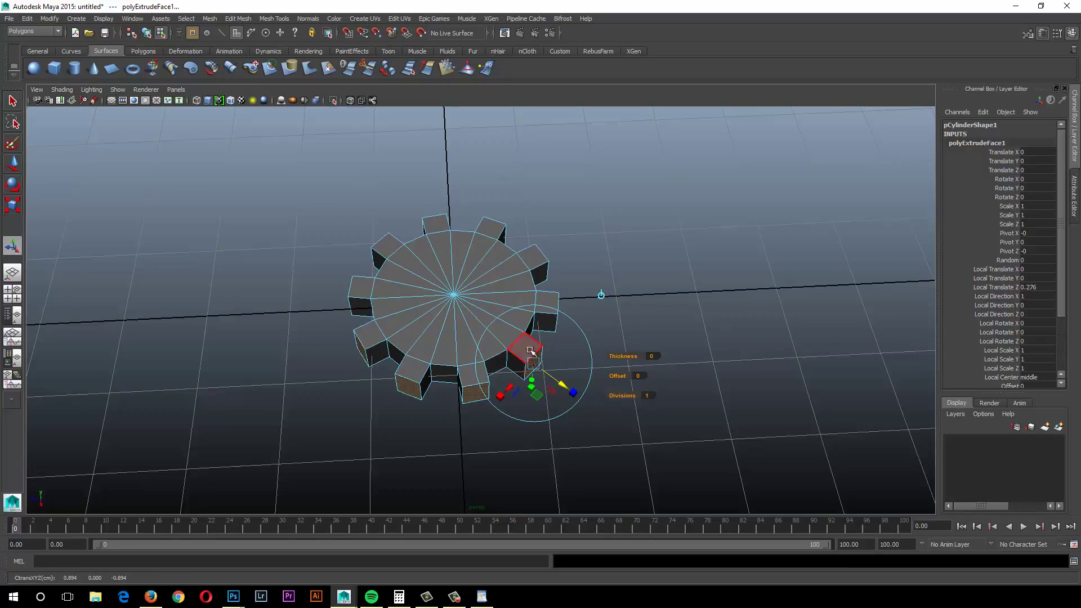
pyautogui.moveTo(563, 386)
pyautogui.mouseDown()
pyautogui.moveTo(574, 392)
pyautogui.moveTo(557, 378)
pyautogui.mouseUp()
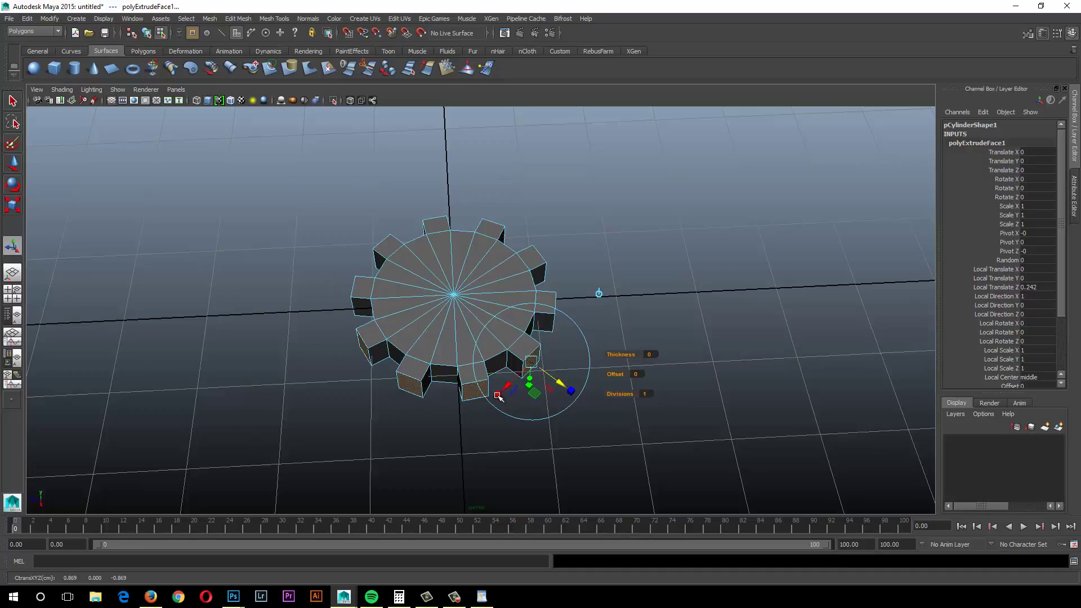
# Step: Lengthen and taper the extruded teeth by setting Local Translate Z to 0.35 and Local Scale X to 0.8
pyautogui.moveTo(498, 397); pyautogui.dragTo(508, 388)
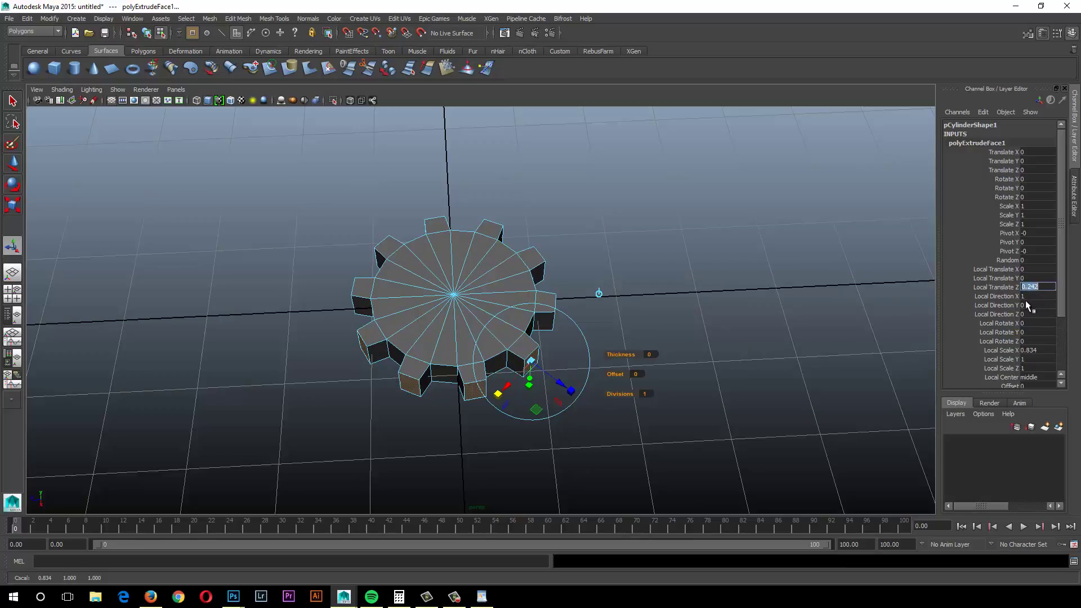
pyautogui.press('Return')
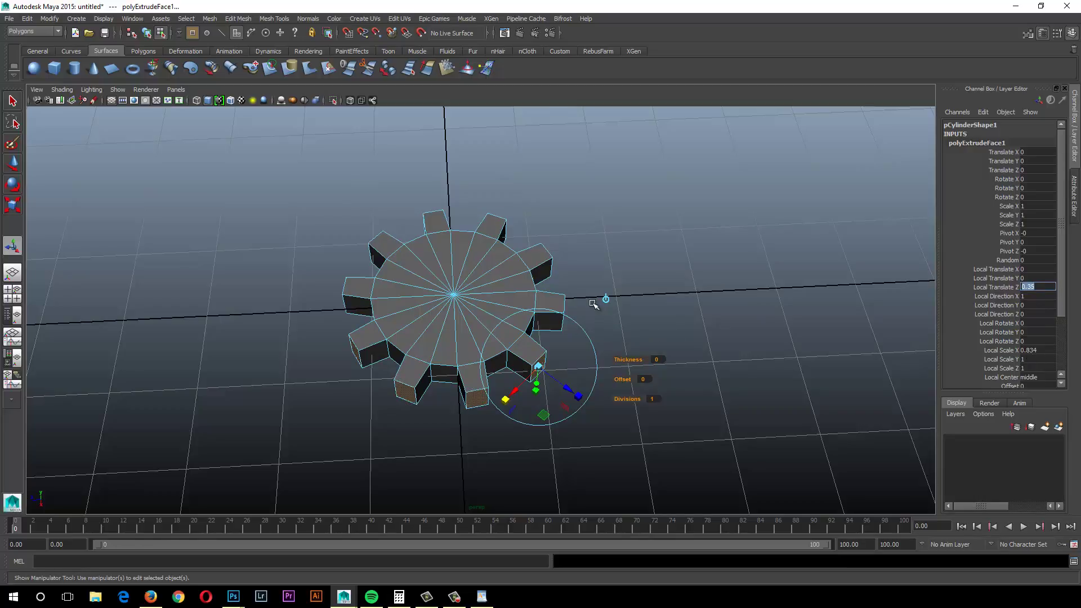
pyautogui.click(1038, 350)
pyautogui.write('.8')
pyautogui.press('Return')
pyautogui.click(1014, 350)
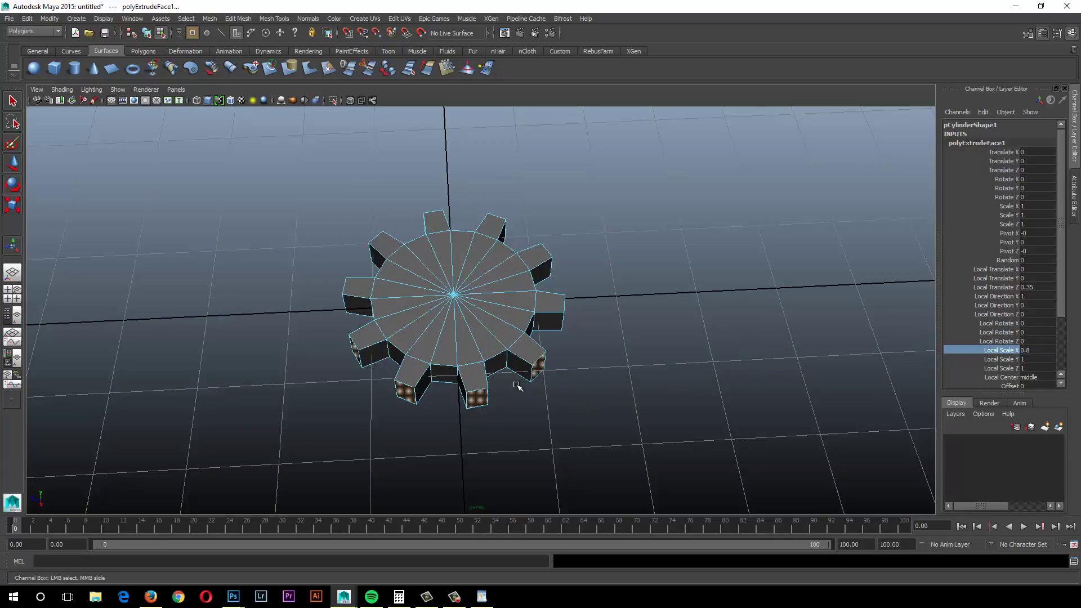
# Step: Return to object selection mode and deselect the finished gear
pyautogui.moveTo(514, 381)
pyautogui.keyDown('alt'); pyautogui.mouseDown()
pyautogui.moveTo(510, 416)
pyautogui.moveTo(512, 398)
pyautogui.mouseUp(); pyautogui.keyUp('alt')
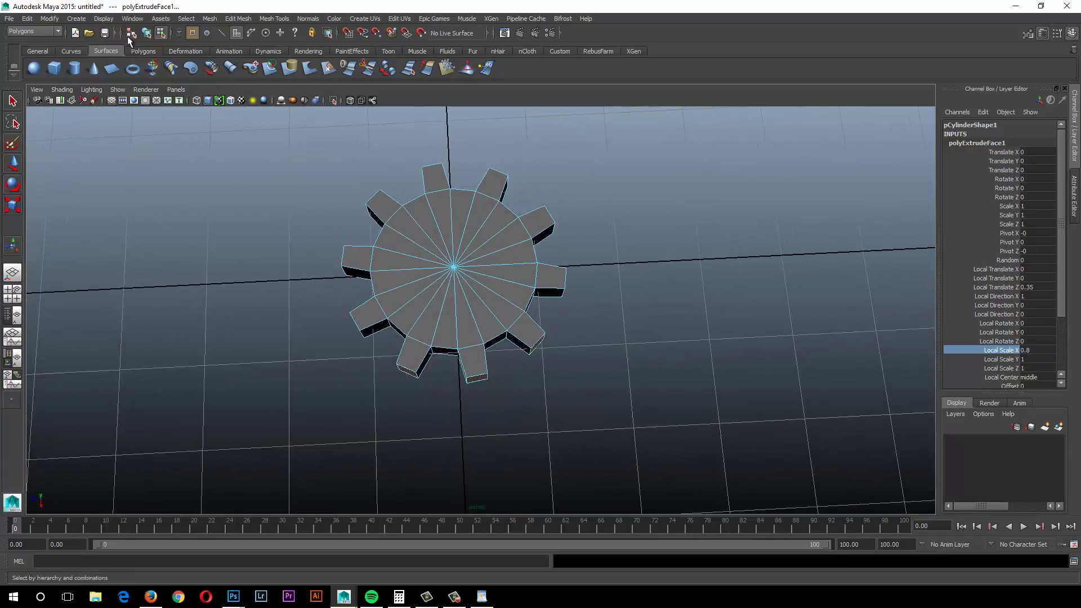
pyautogui.click(146, 32)
pyautogui.click(713, 311)
pyautogui.keyDown('alt'); pyautogui.moveTo(485, 343); pyautogui.dragTo(549, 379); pyautogui.keyUp('alt')
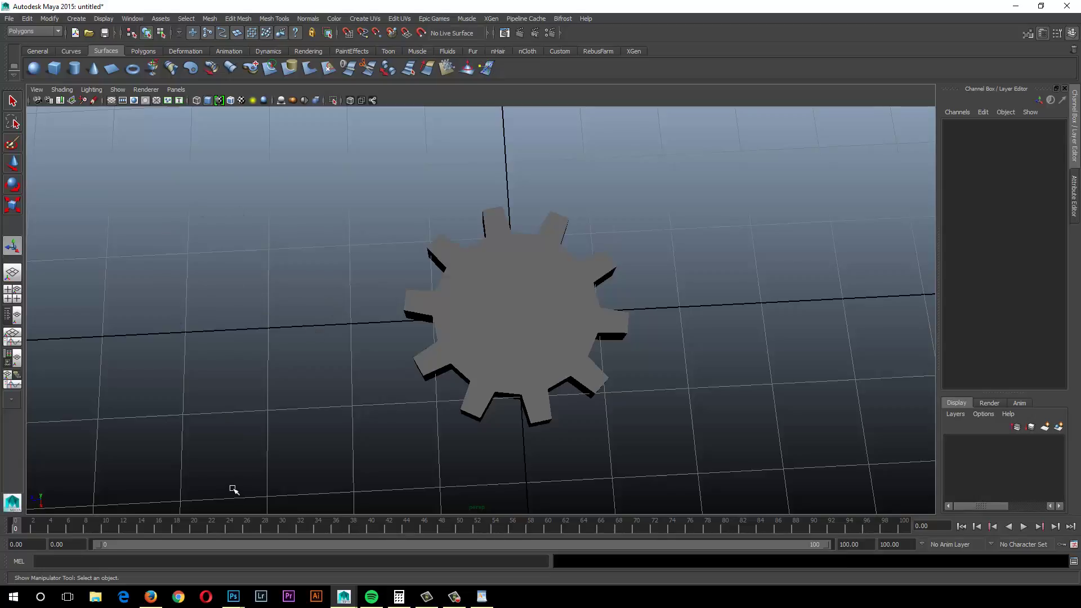
# Step: Create a second polygon cylinder and move it about 3.1 units along Z, clear of the gear
pyautogui.click(76, 19)
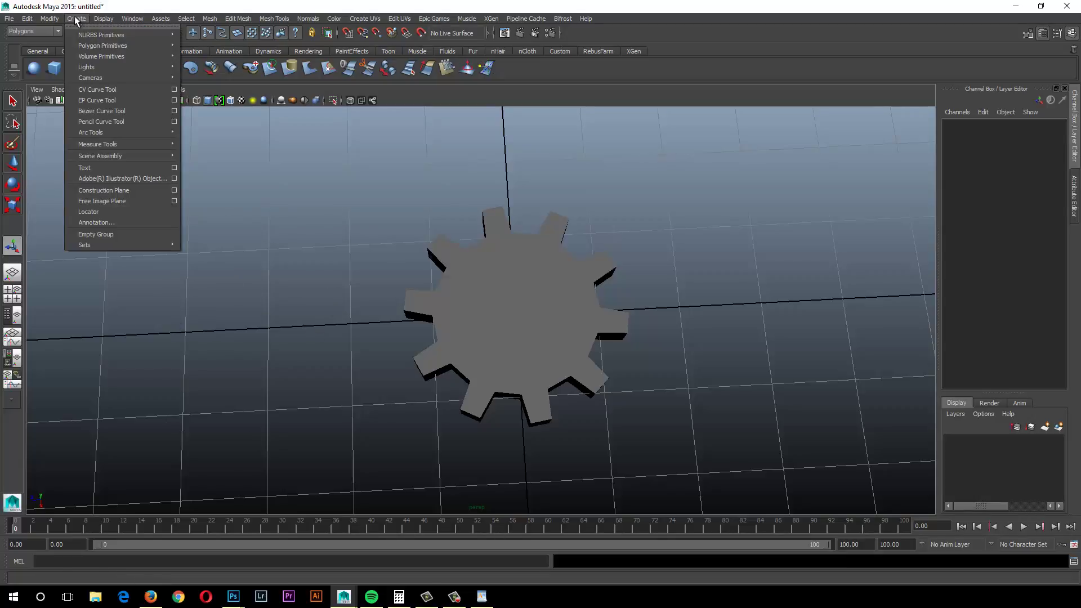
pyautogui.moveTo(85, 35)
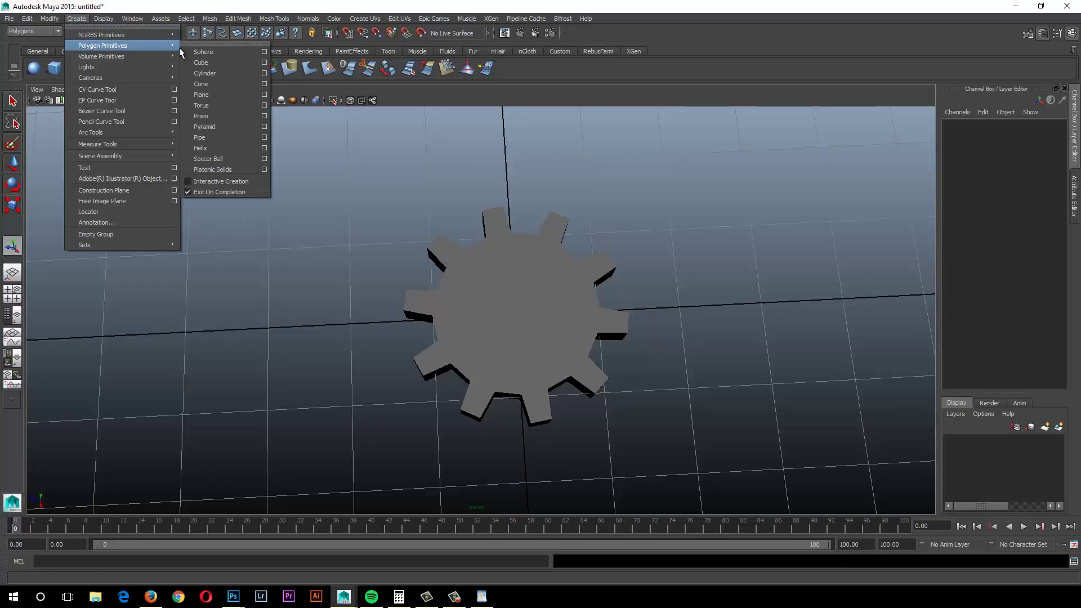
pyautogui.click(218, 73)
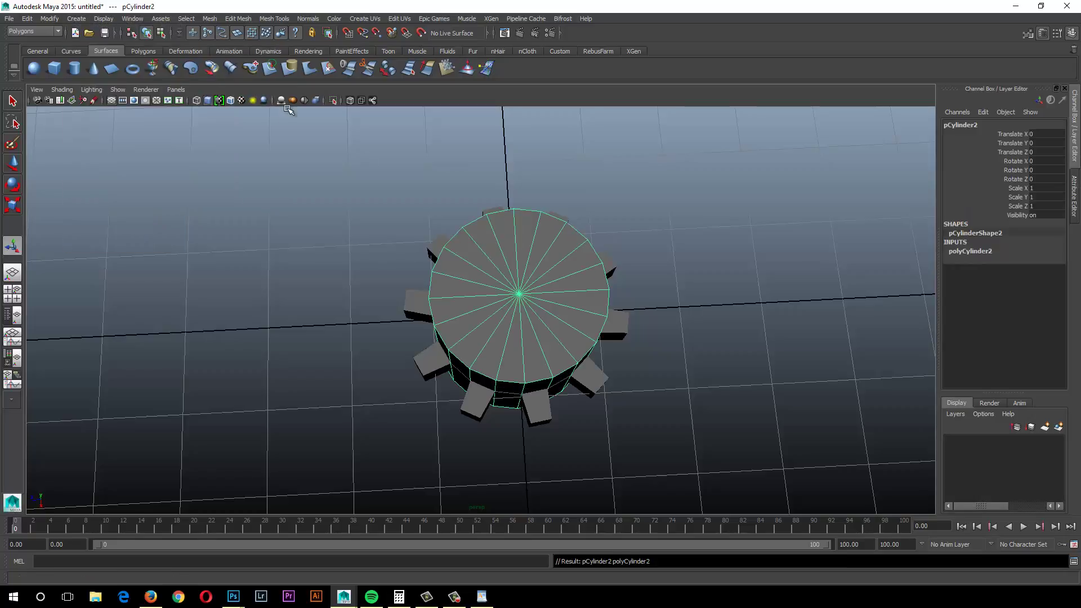
pyautogui.press('w')
pyautogui.moveTo(456, 315); pyautogui.dragTo(147, 316)
# Step: Set the second cylinder's axis subdivisions to 40 and its height to 0.4
pyautogui.click(963, 250)
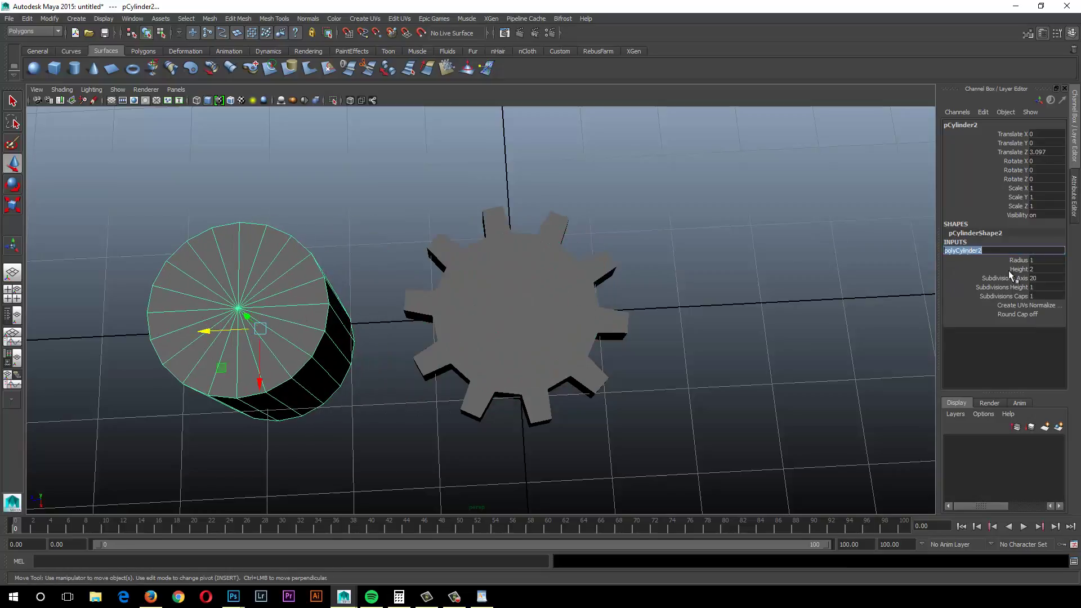
pyautogui.click(1045, 278)
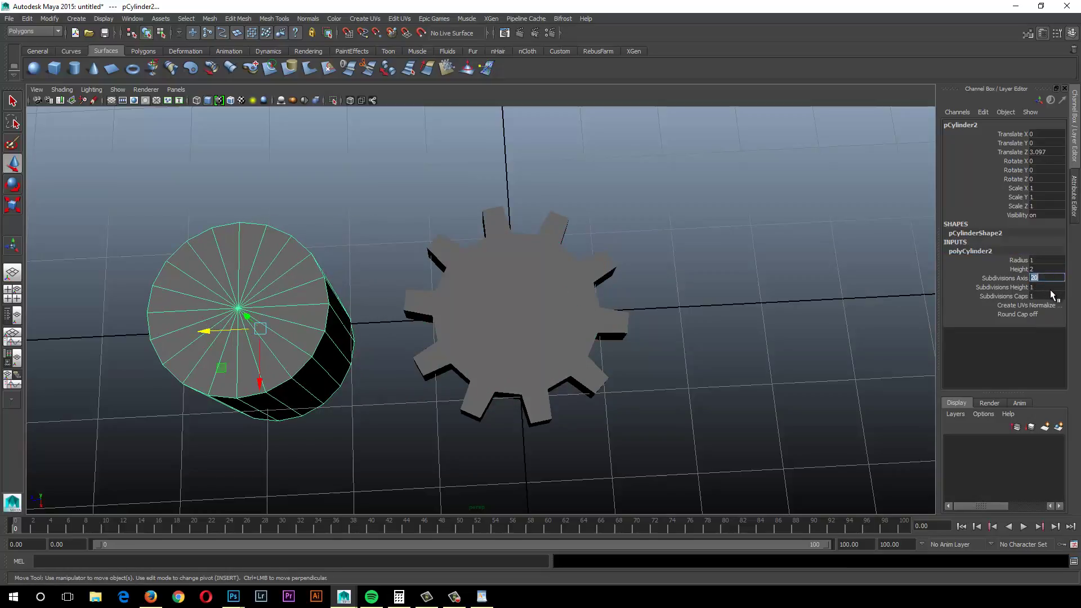
pyautogui.press('Return')
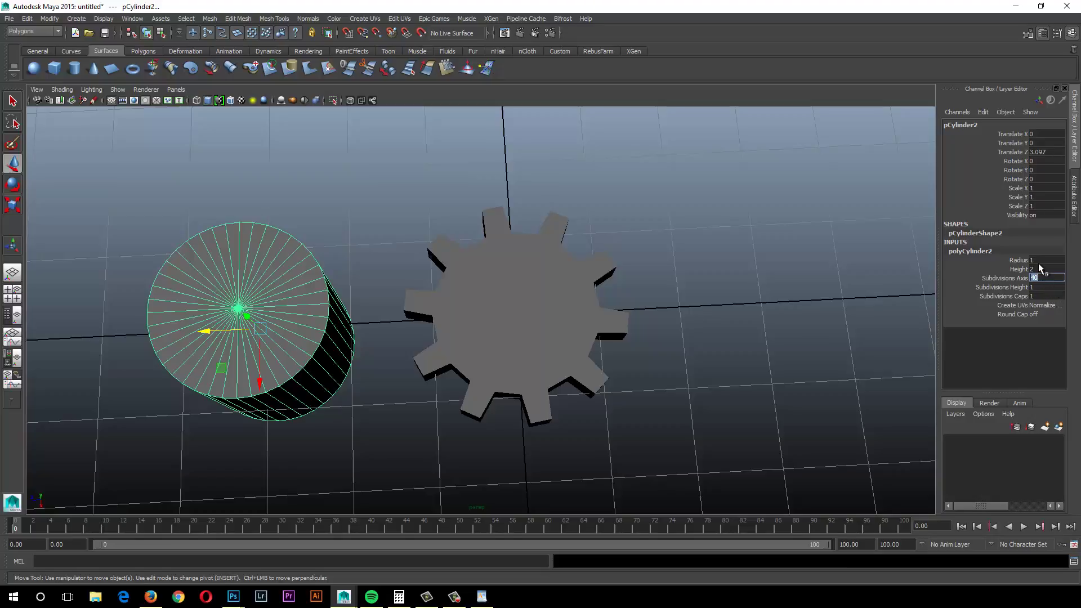
pyautogui.click(1045, 269)
pyautogui.press('Return')
pyautogui.keyDown('alt'); pyautogui.moveTo(521, 271); pyautogui.dragTo(521, 307); pyautogui.keyUp('alt')
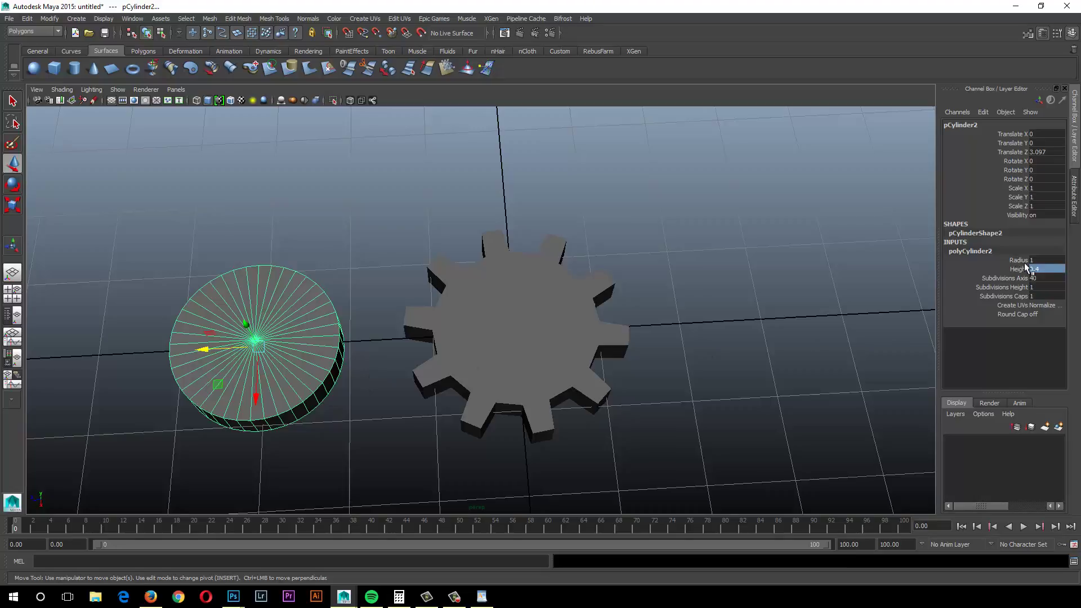
pyautogui.moveTo(379, 354)
pyautogui.keyDown('alt'); pyautogui.mouseDown()
pyautogui.moveTo(359, 347)
pyautogui.moveTo(371, 353)
pyautogui.mouseUp(); pyautogui.keyUp('alt')
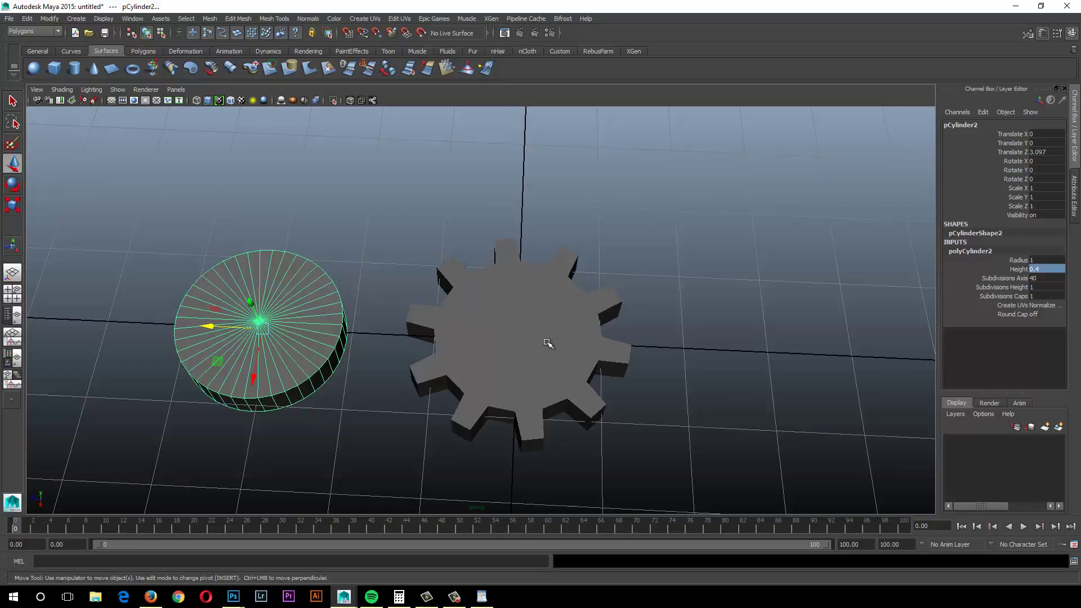
# Step: Check the first gear's cylinder construction settings, and switch to WordPad to review the circumference and face-width formulas
pyautogui.click(545, 383)
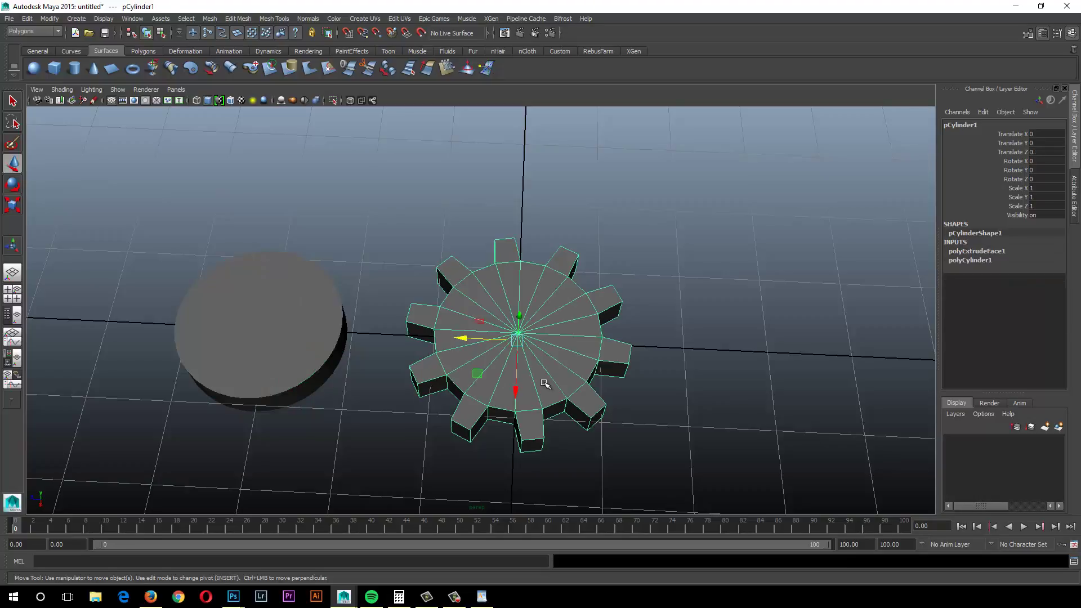
pyautogui.click(968, 260)
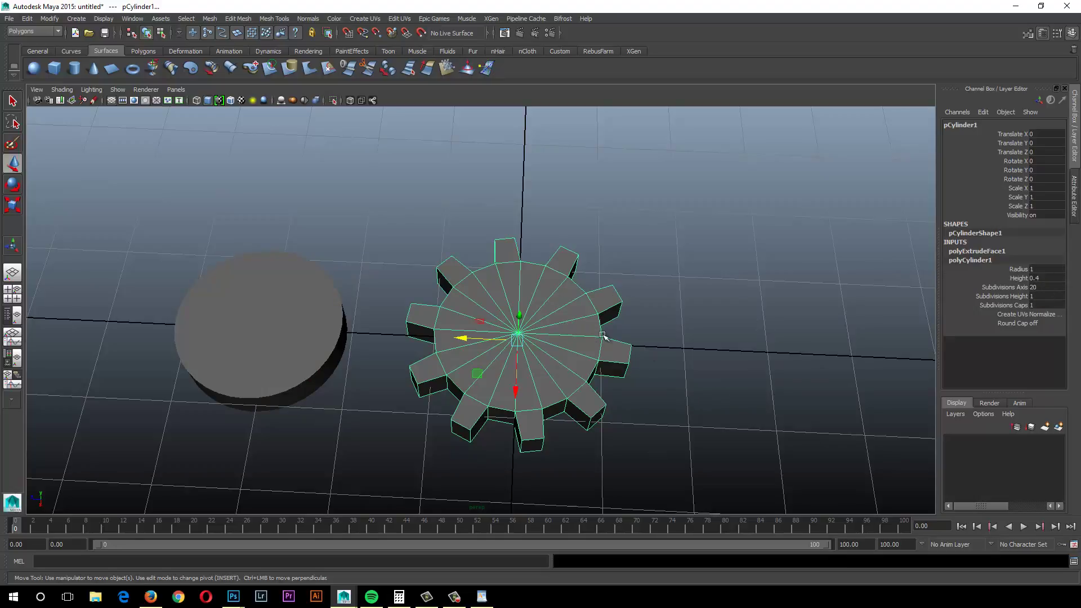
pyautogui.click(483, 598)
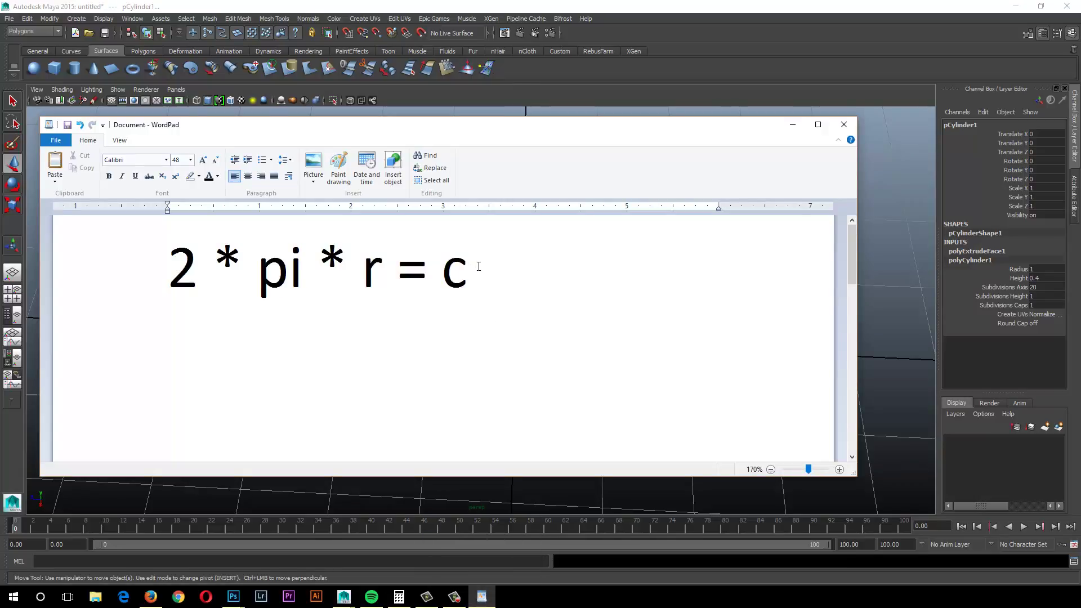
pyautogui.moveTo(482, 269); pyautogui.dragTo(197, 287)
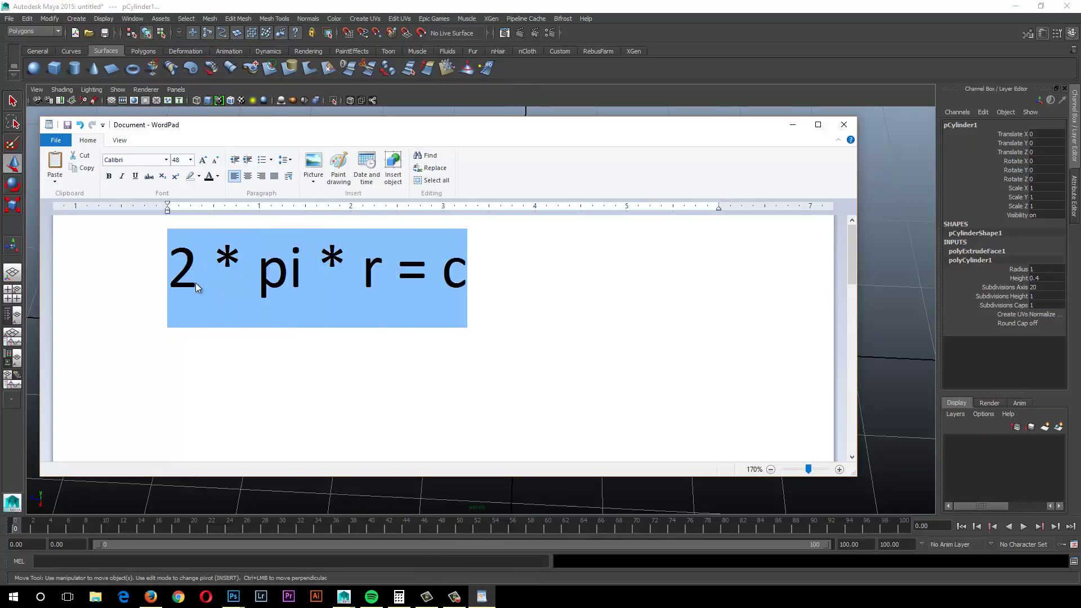
pyautogui.click(549, 286)
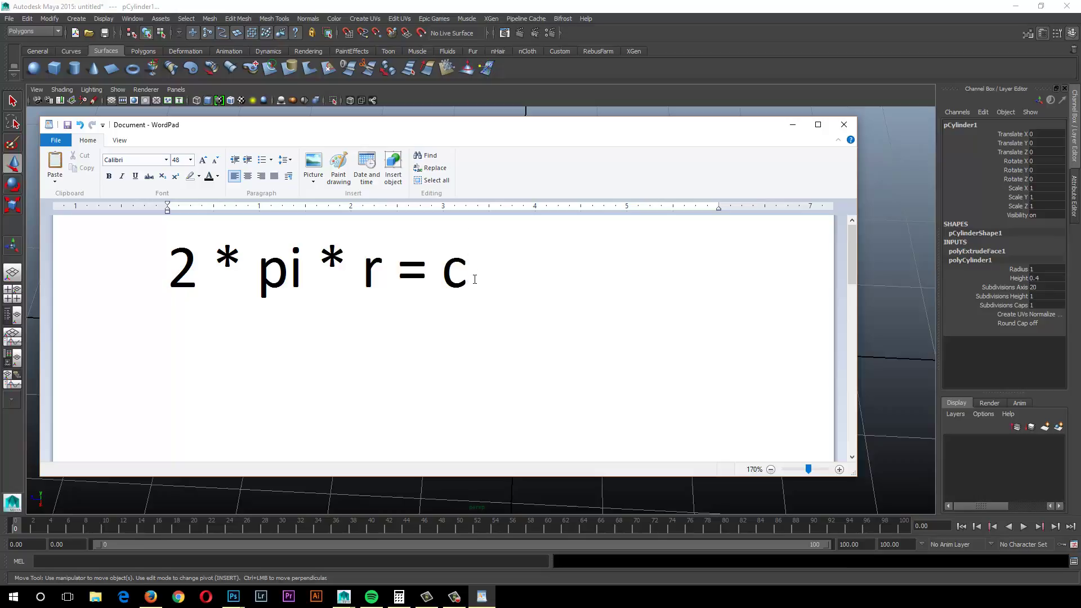
pyautogui.scroll(-1, 461, 304)
pyautogui.scroll(-2, 461, 305)
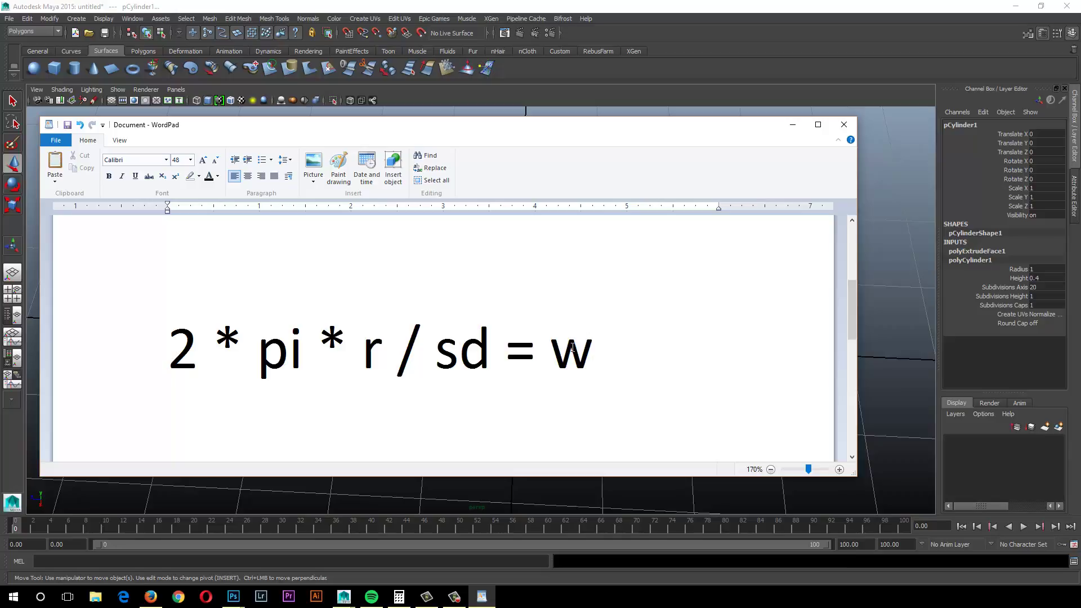
pyautogui.scroll(-5, 569, 332)
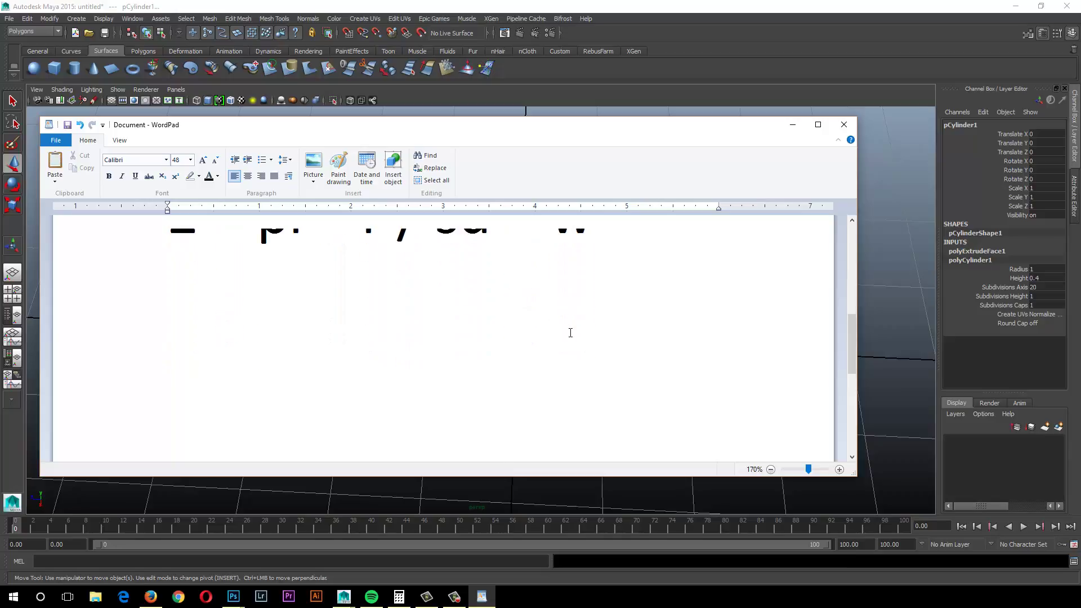
pyautogui.scroll(-1, 570, 333)
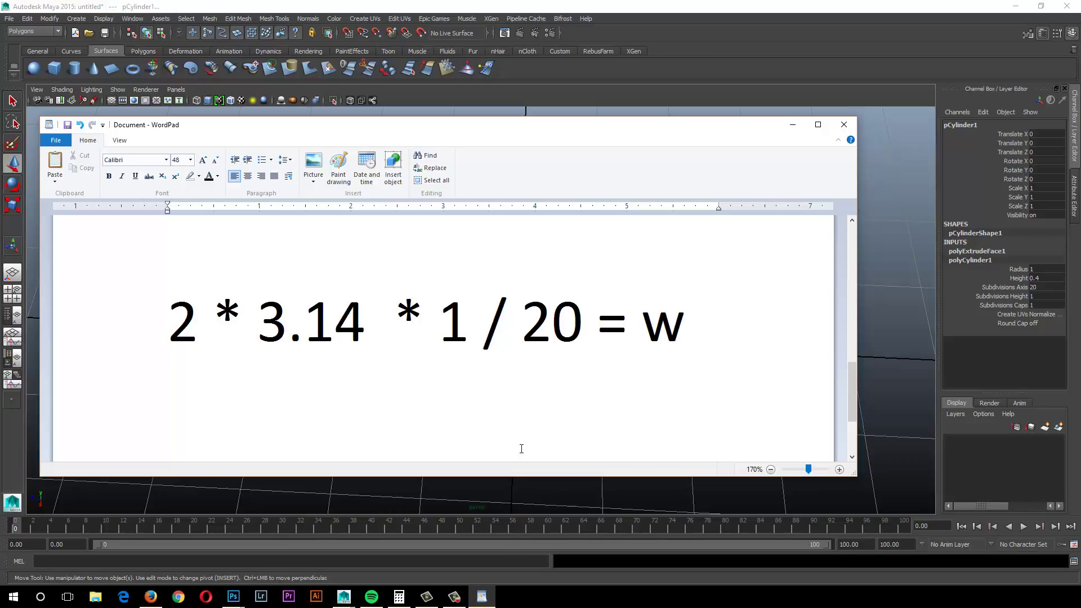
pyautogui.scroll(-3, 509, 416)
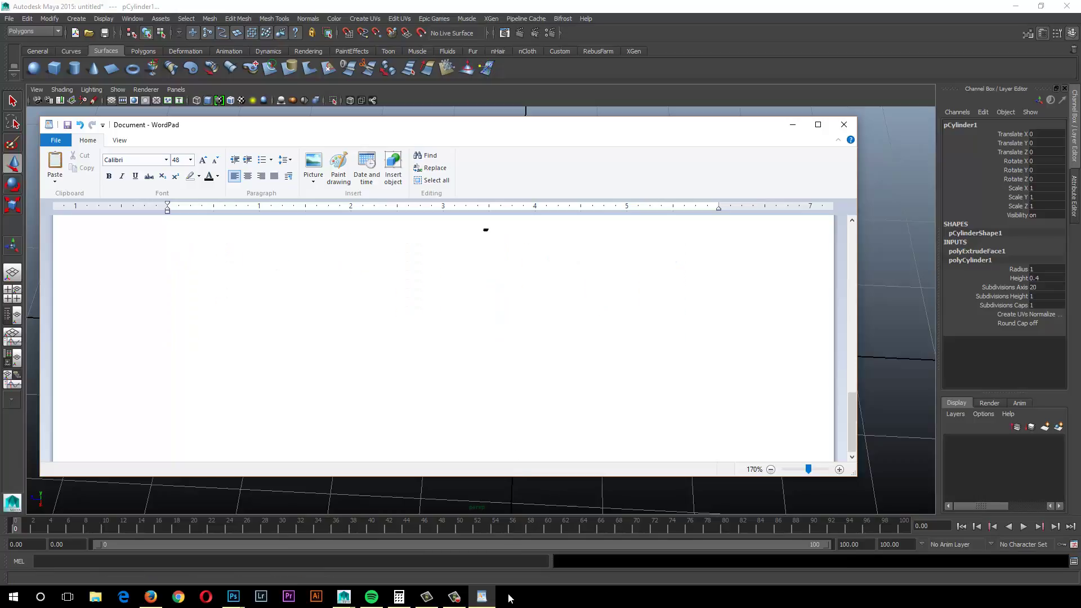
# Step: Clear the Calculator, and write "2 * 3.14 *1 /20 =" on the empty line below the last formula in WordPad
pyautogui.click(399, 597)
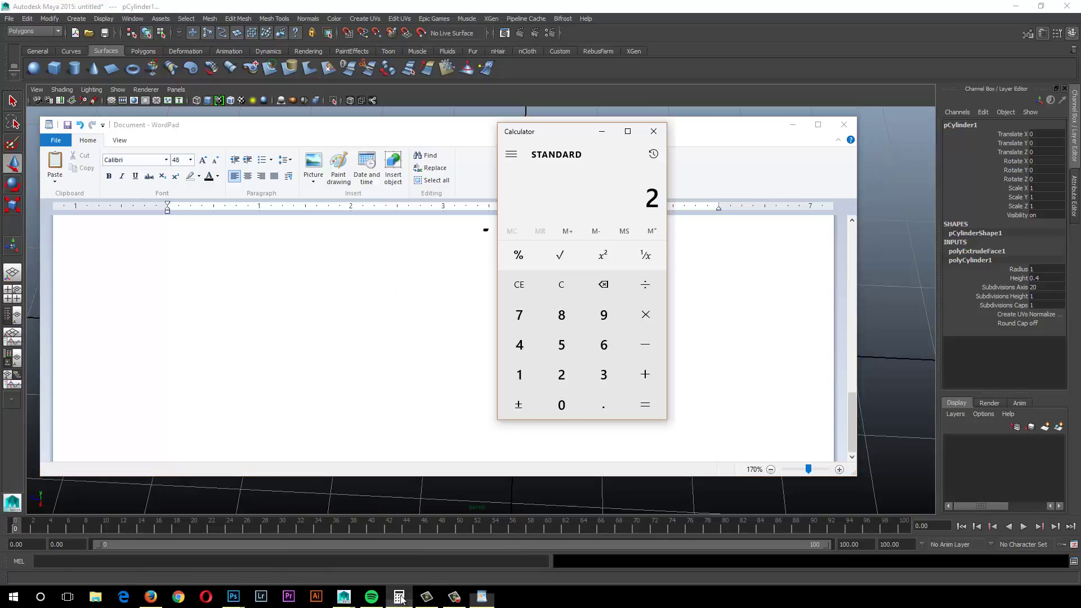
pyautogui.click(561, 284)
pyautogui.click(149, 335)
pyautogui.click(153, 339)
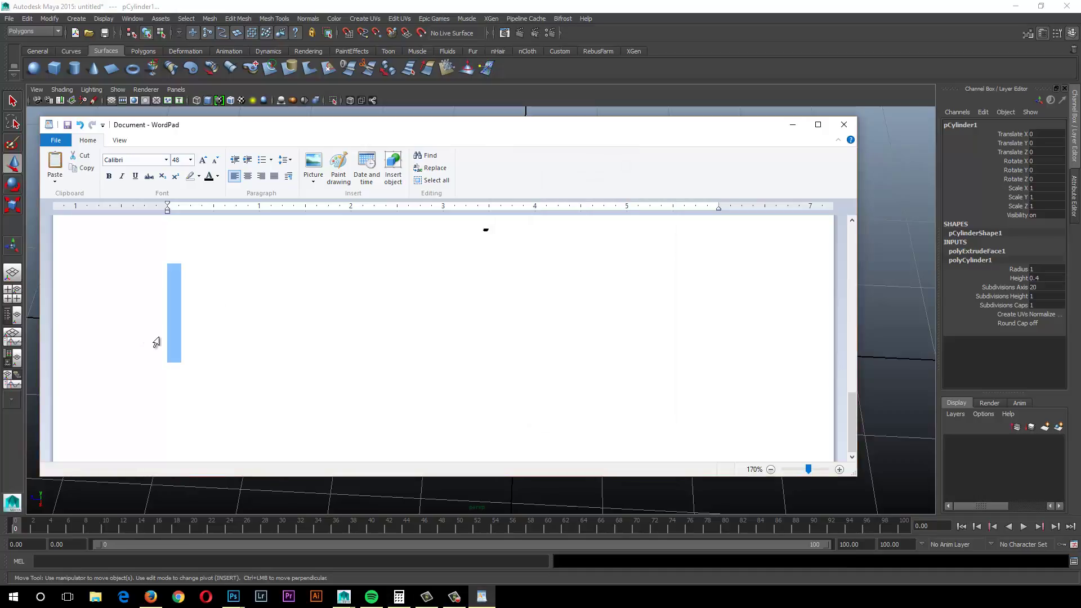
pyautogui.click(186, 331)
pyautogui.write('2 ')
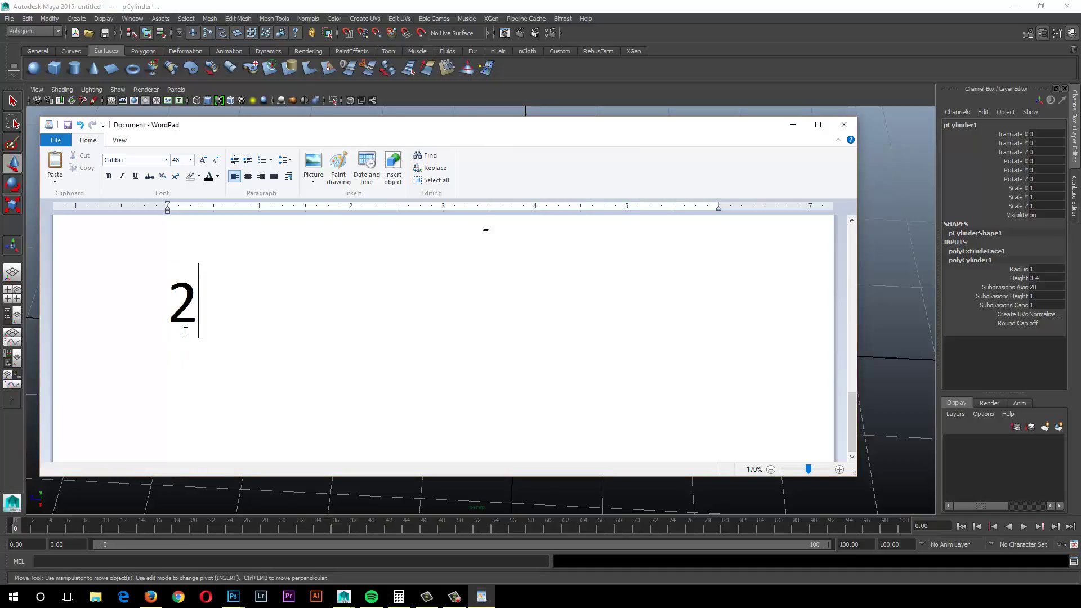
pyautogui.write('* 3.14')
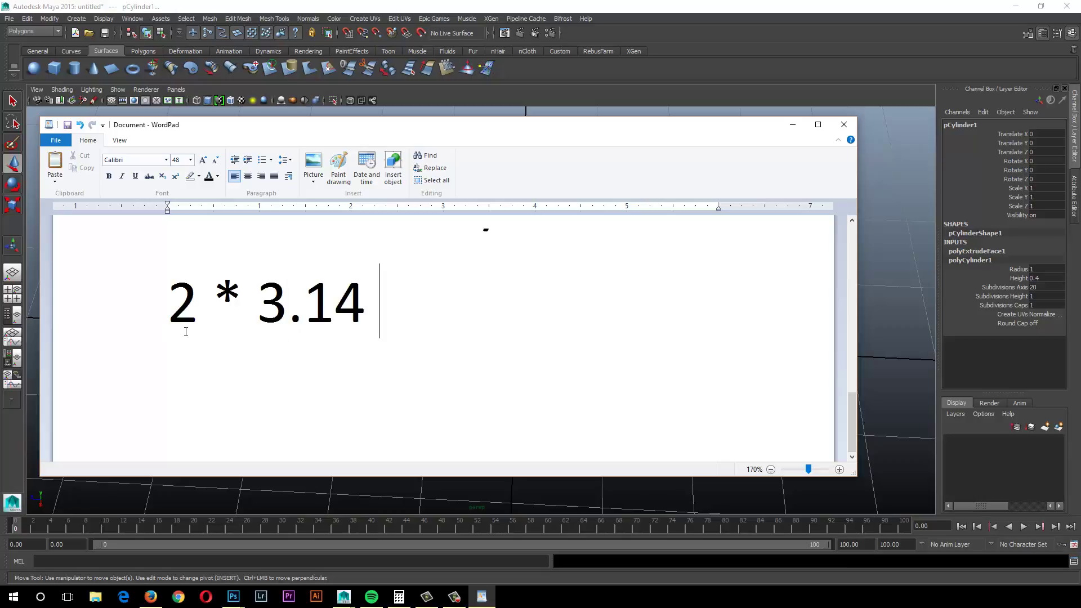
pyautogui.write(' *1 ')
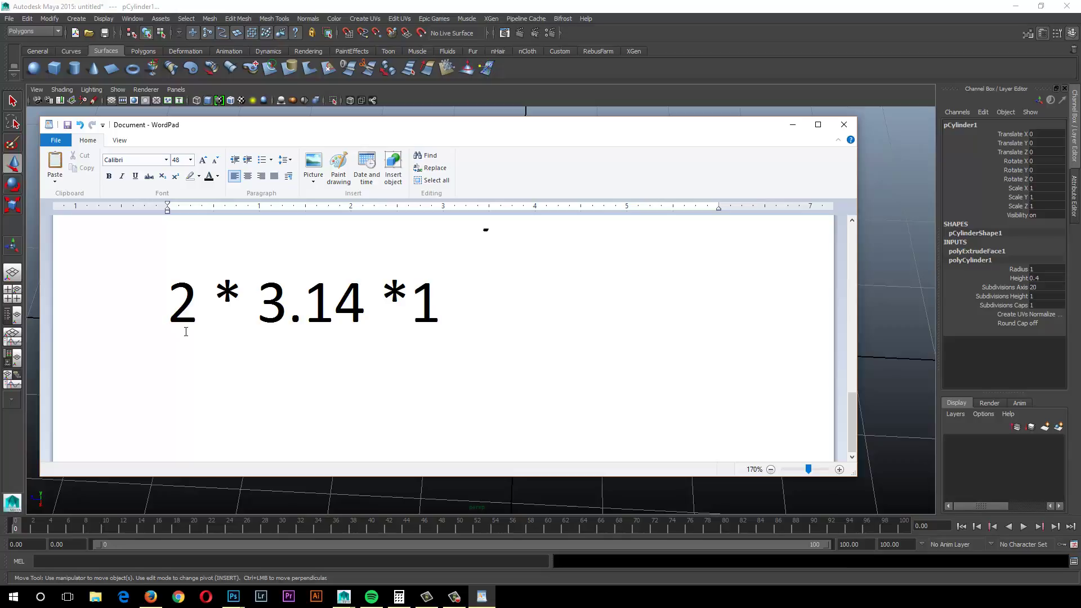
pyautogui.write('/20 ')
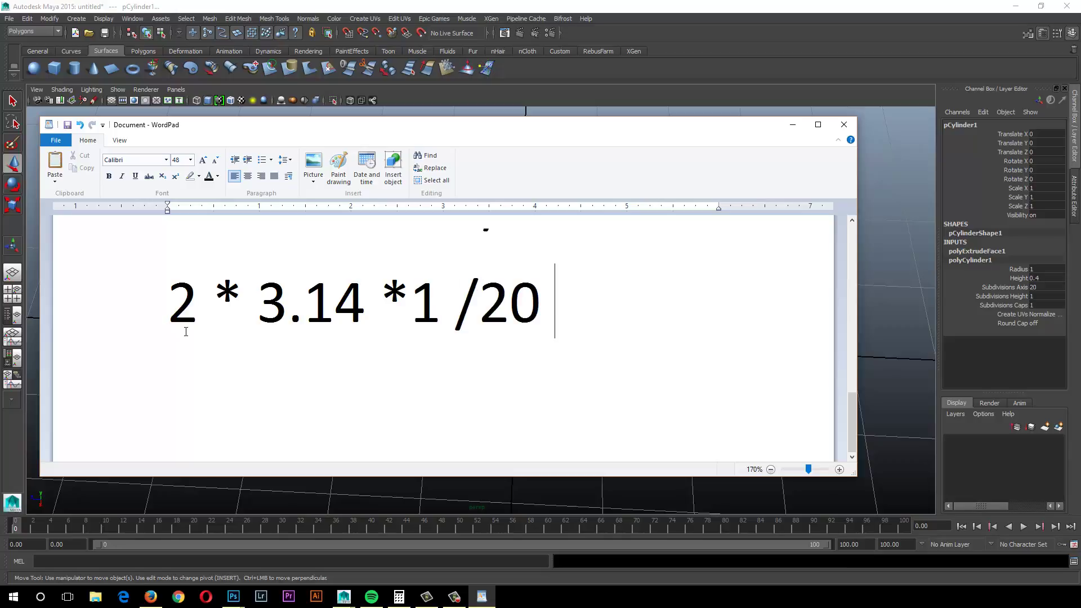
pyautogui.write('=w')
pyautogui.press('BackSpace')
# Step: Calculate 2 × 3.14 ÷ 20 in Calculator and enter 0.314 as the result of the WordPad equation
pyautogui.click(399, 596)
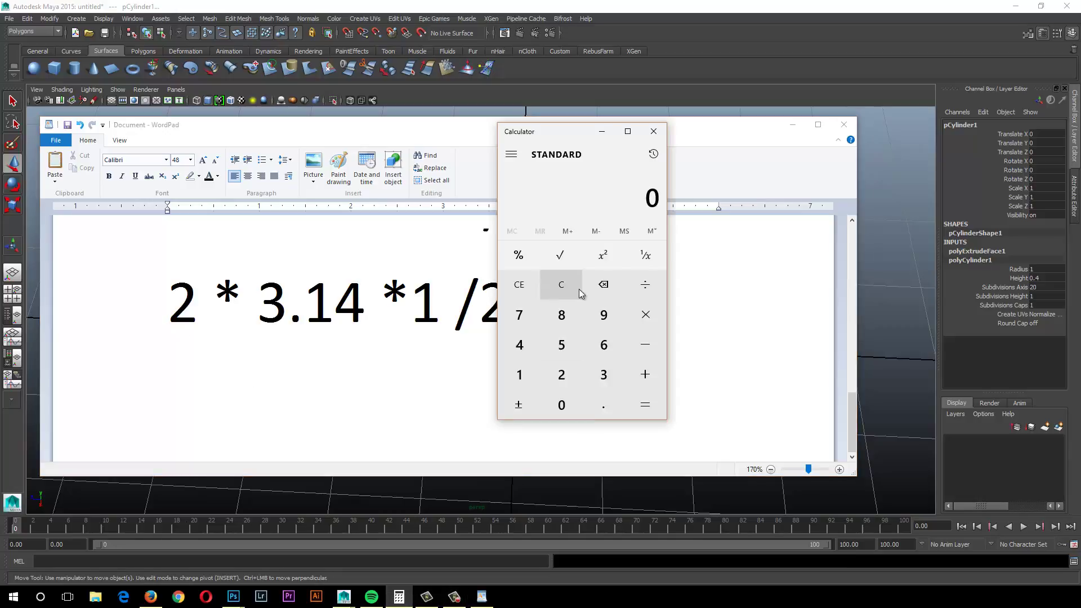
pyautogui.click(562, 372)
pyautogui.click(643, 314)
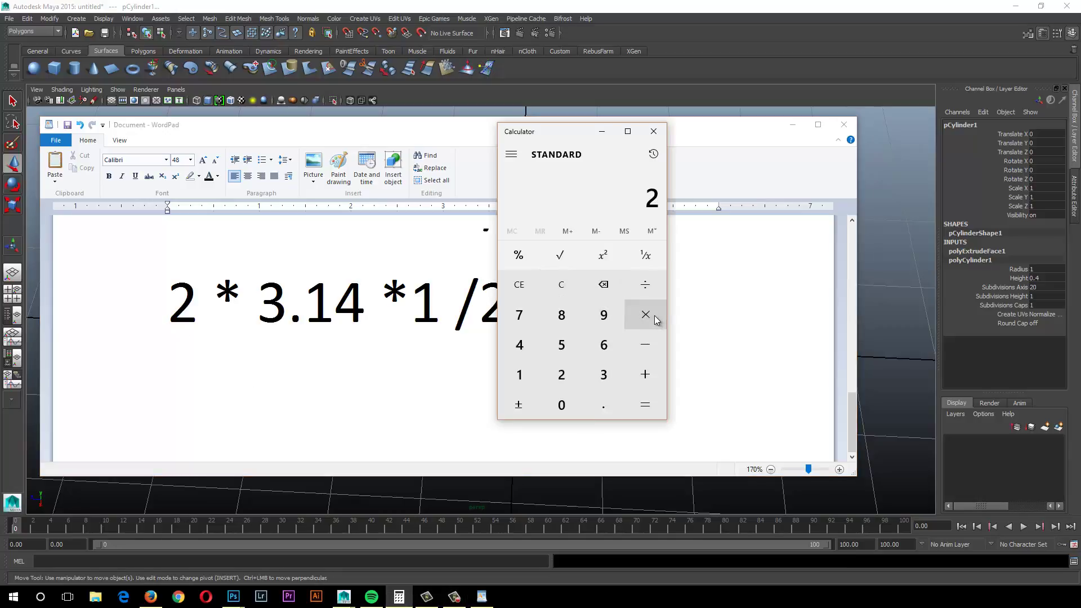
pyautogui.click(602, 377)
pyautogui.click(603, 405)
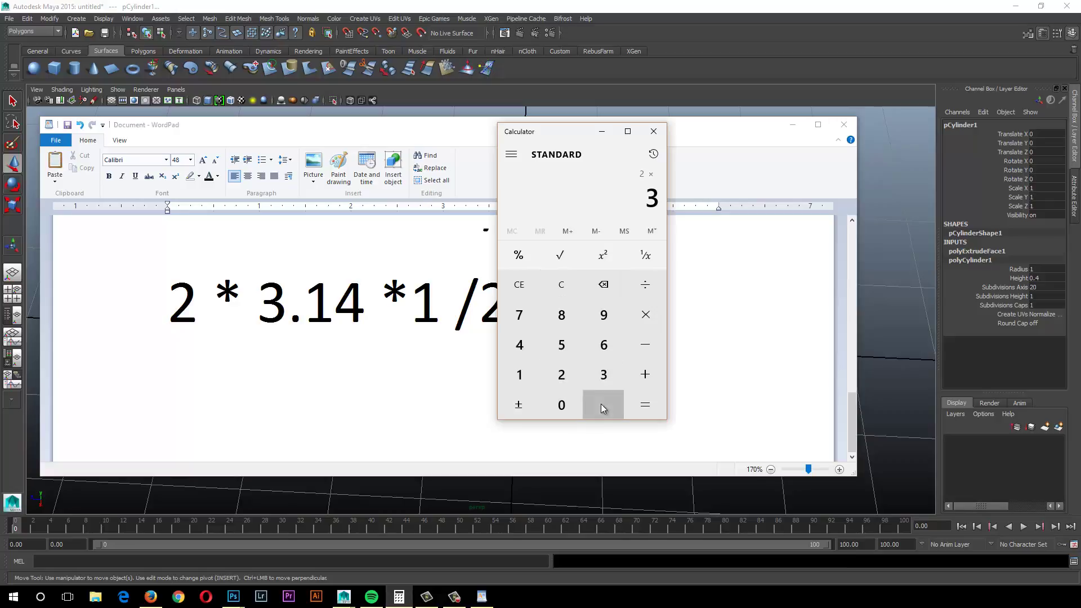
pyautogui.click(518, 374)
pyautogui.click(521, 350)
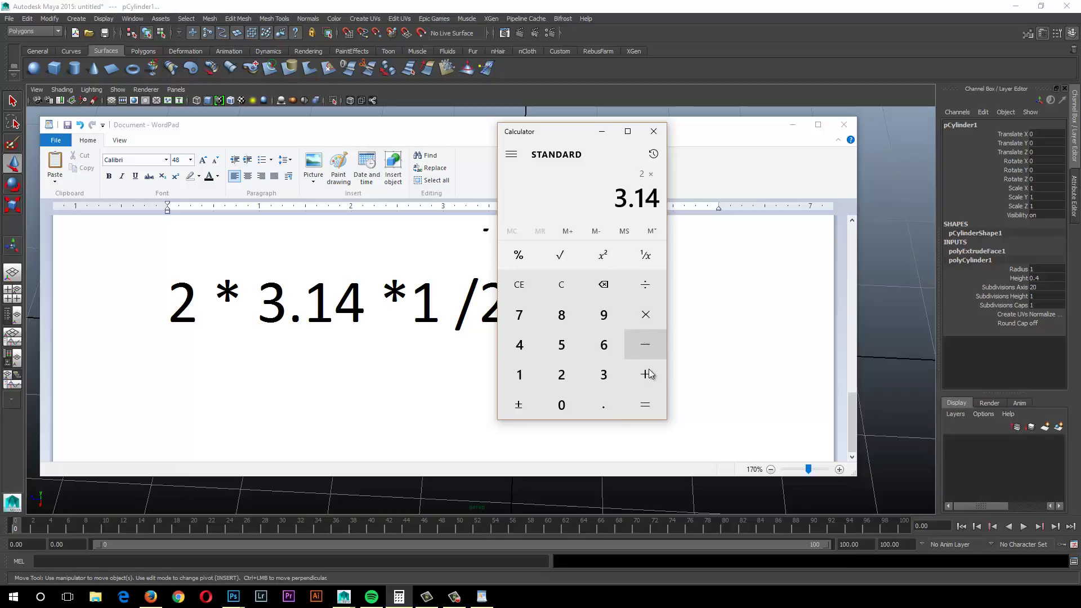
pyautogui.click(646, 408)
pyautogui.click(645, 284)
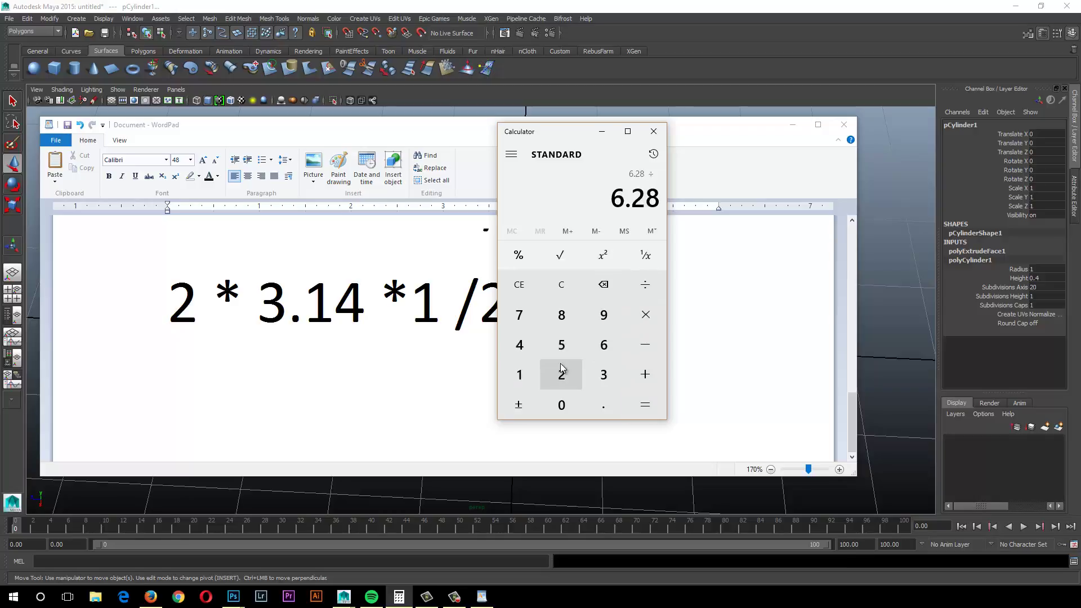
pyautogui.click(563, 376)
pyautogui.click(561, 403)
pyautogui.click(658, 405)
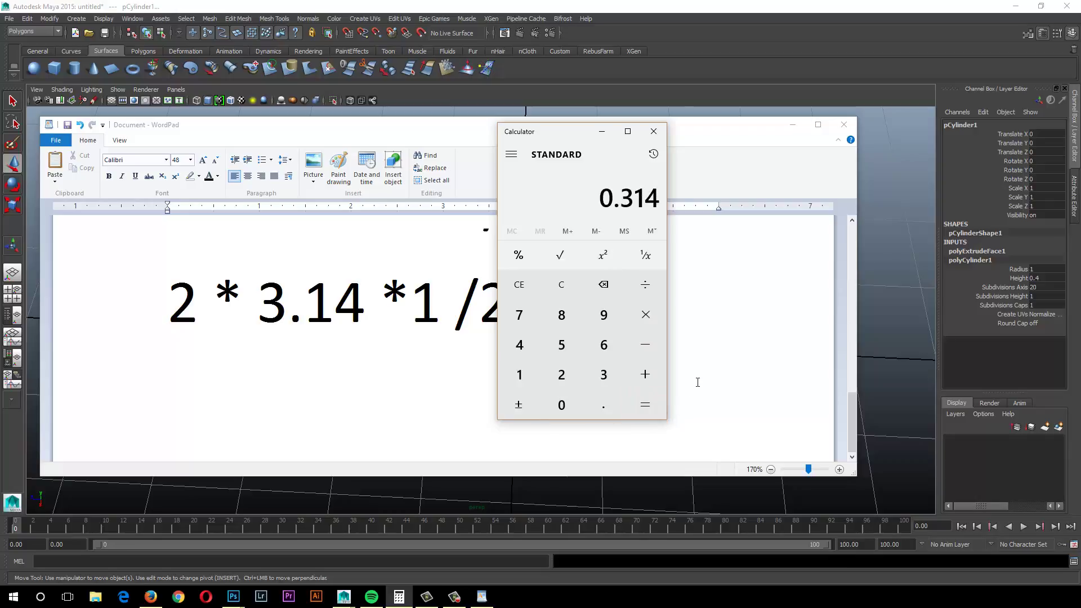
pyautogui.click(679, 307)
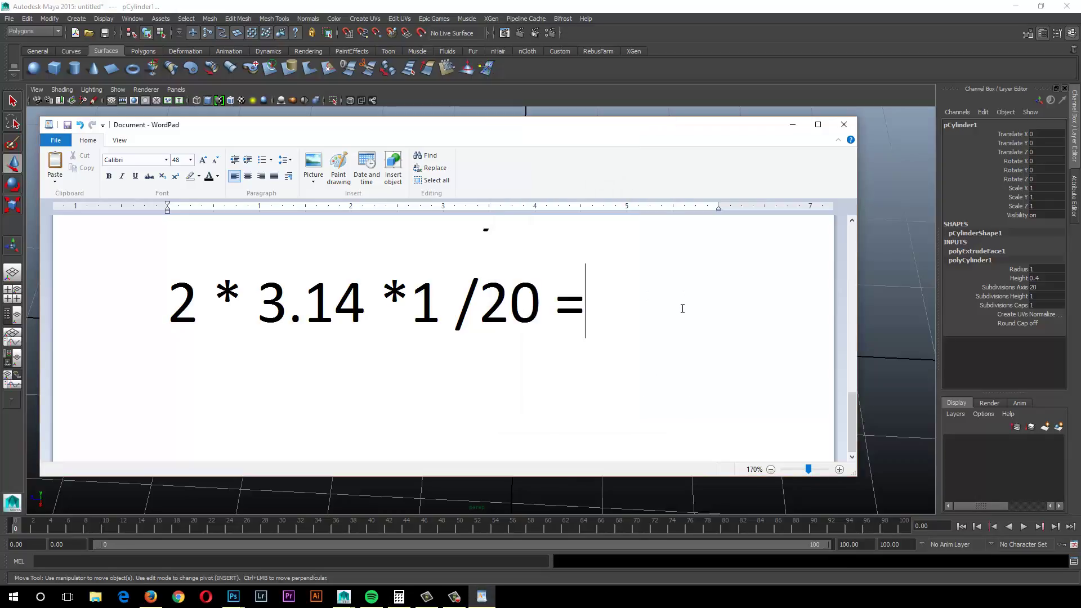
pyautogui.write('0.314')
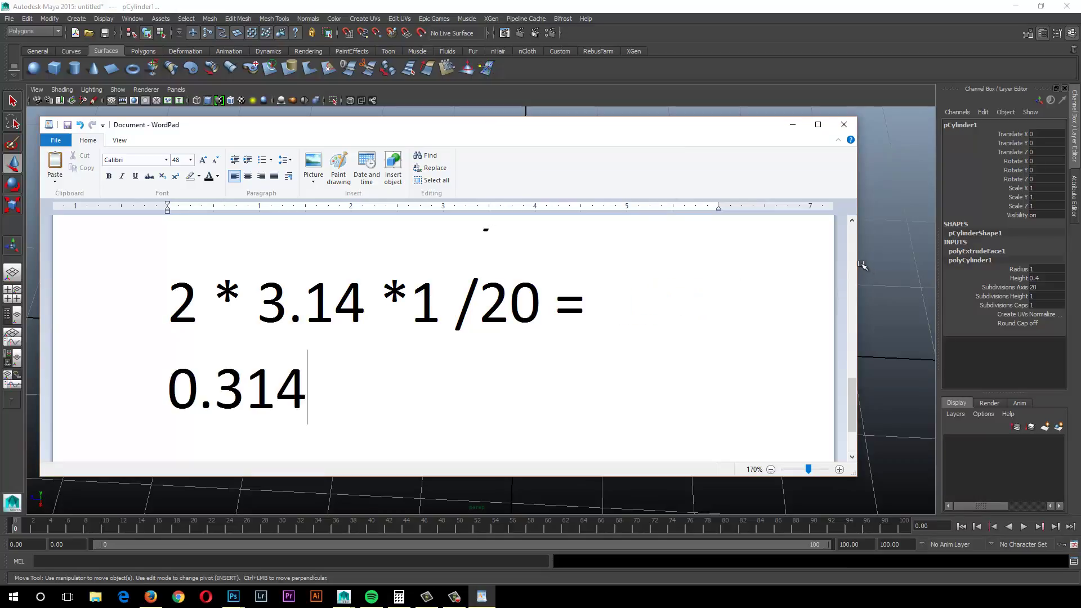
# Step: Widen the WordPad window and set the font size of the finished equation to 36
pyautogui.moveTo(862, 264); pyautogui.dragTo(940, 265)
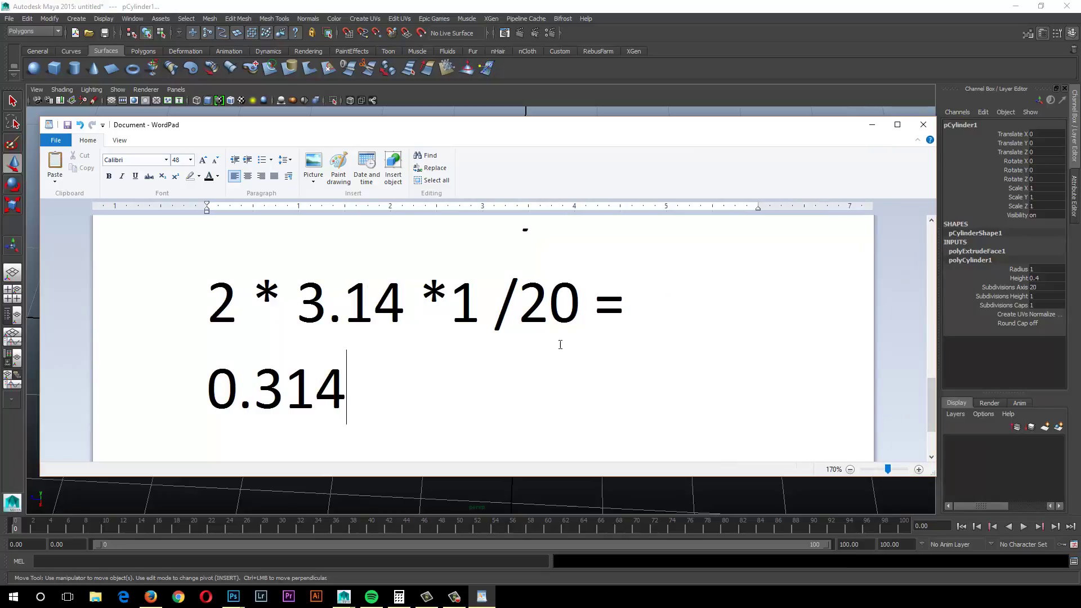
pyautogui.moveTo(369, 386); pyautogui.dragTo(177, 309)
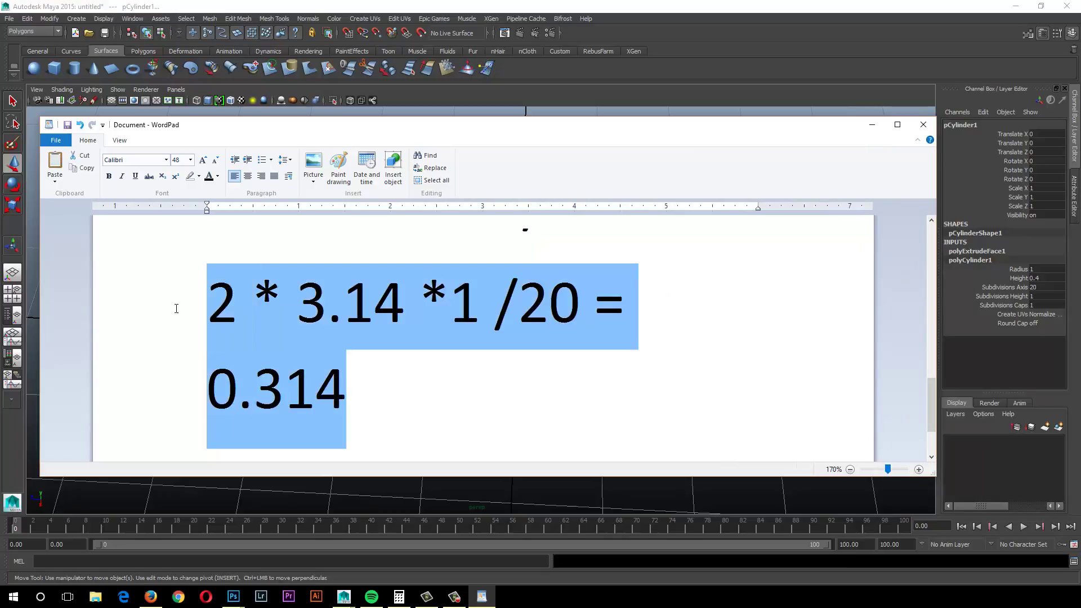
pyautogui.click(191, 160)
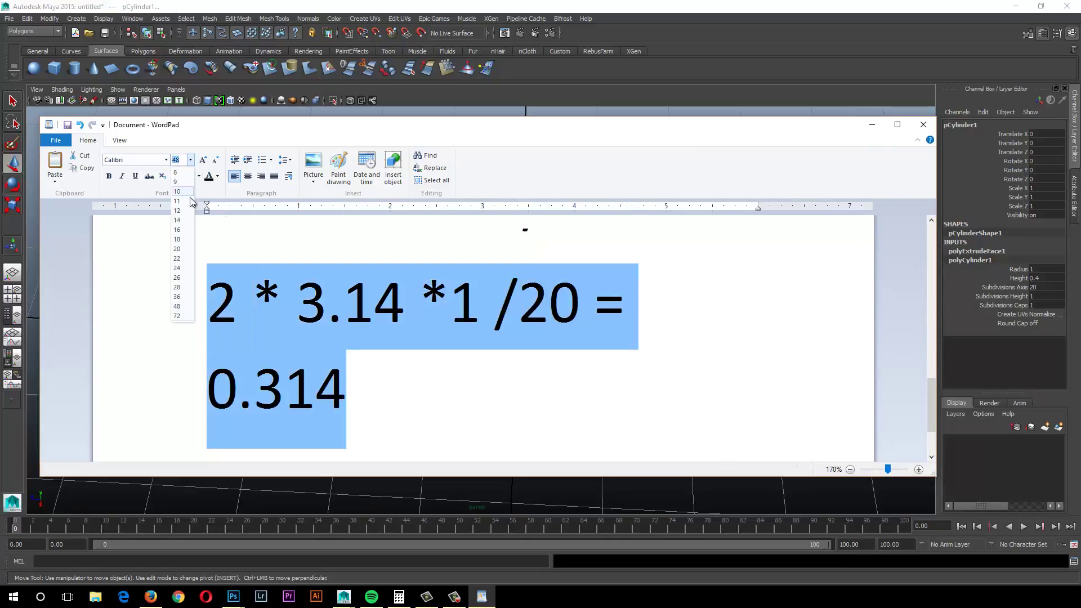
pyautogui.click(176, 297)
pyautogui.click(676, 293)
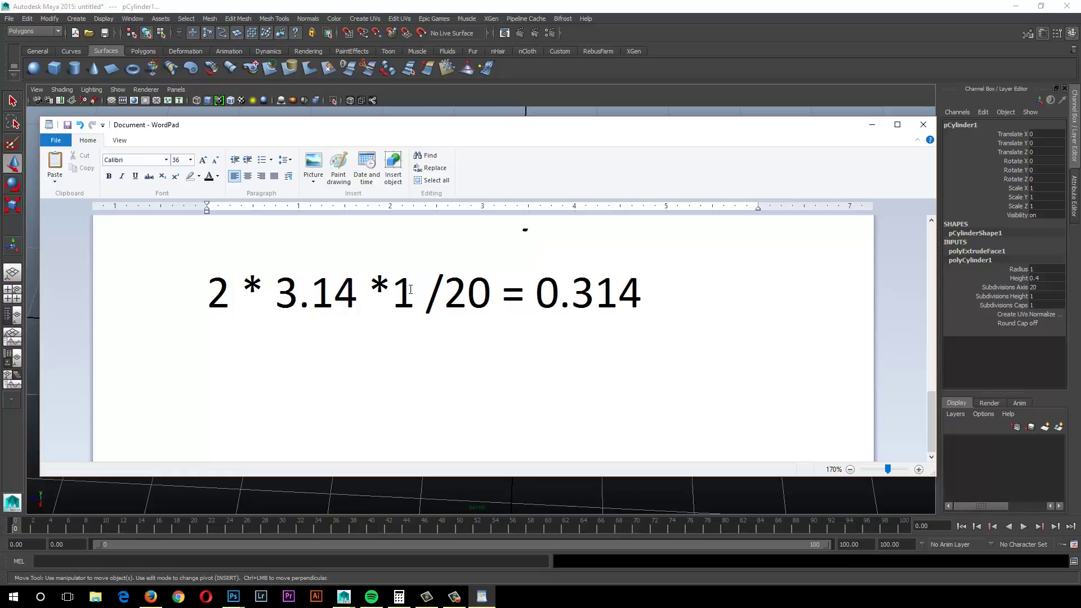
# Step: Mark the radius value 1 in the equation, and switch to Maya to show the second cylinder's construction settings
pyautogui.moveTo(410, 290); pyautogui.dragTo(400, 290)
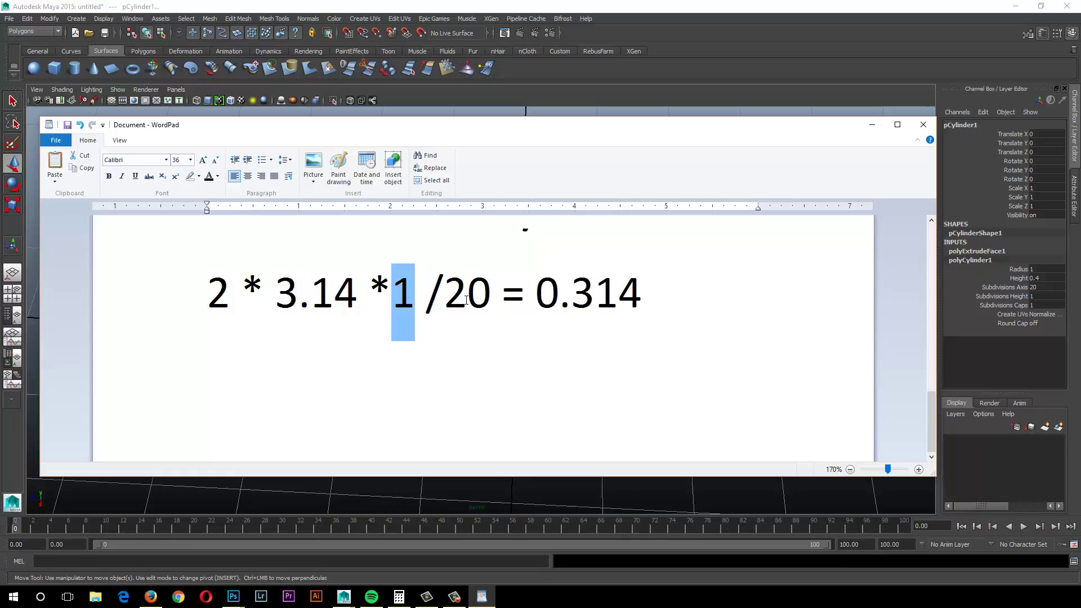
pyautogui.click(614, 85)
pyautogui.click(306, 334)
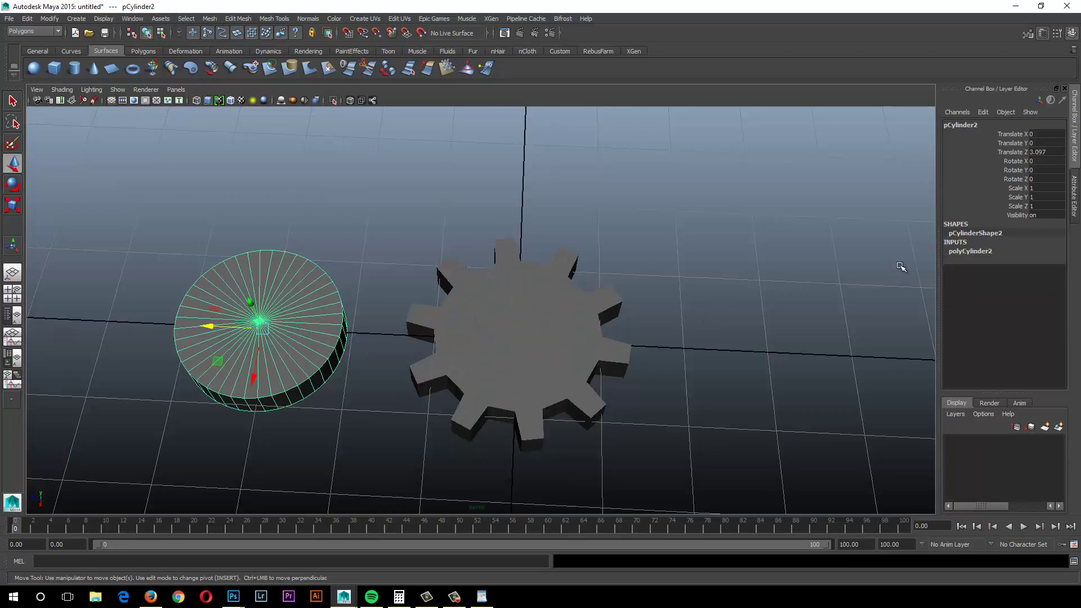
pyautogui.click(979, 251)
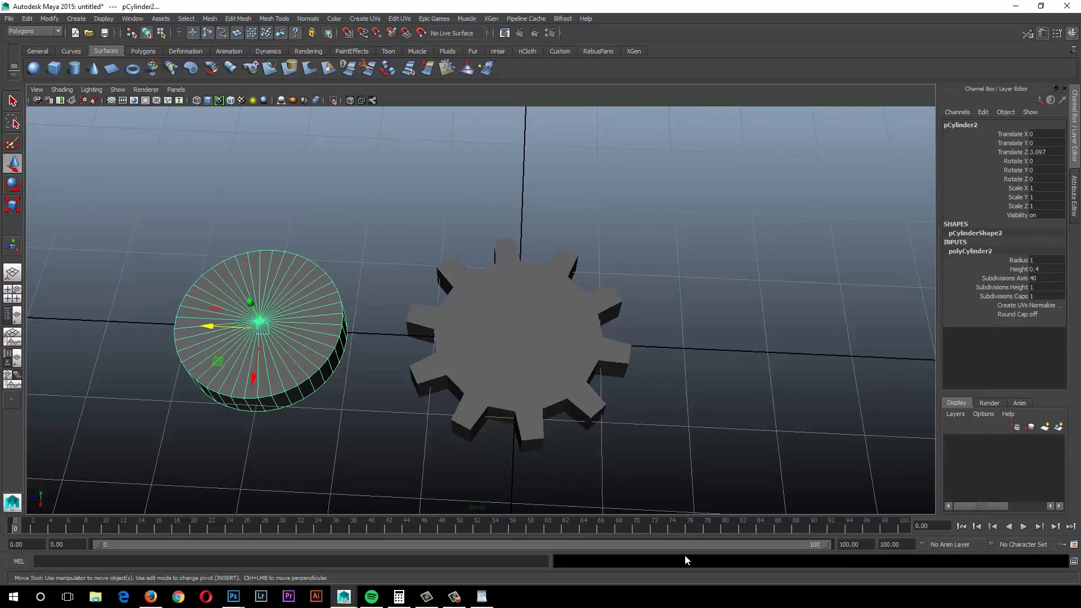
# Step: In WordPad, add an empty line below the equation and replace its radius value 1 with r
pyautogui.click(481, 596)
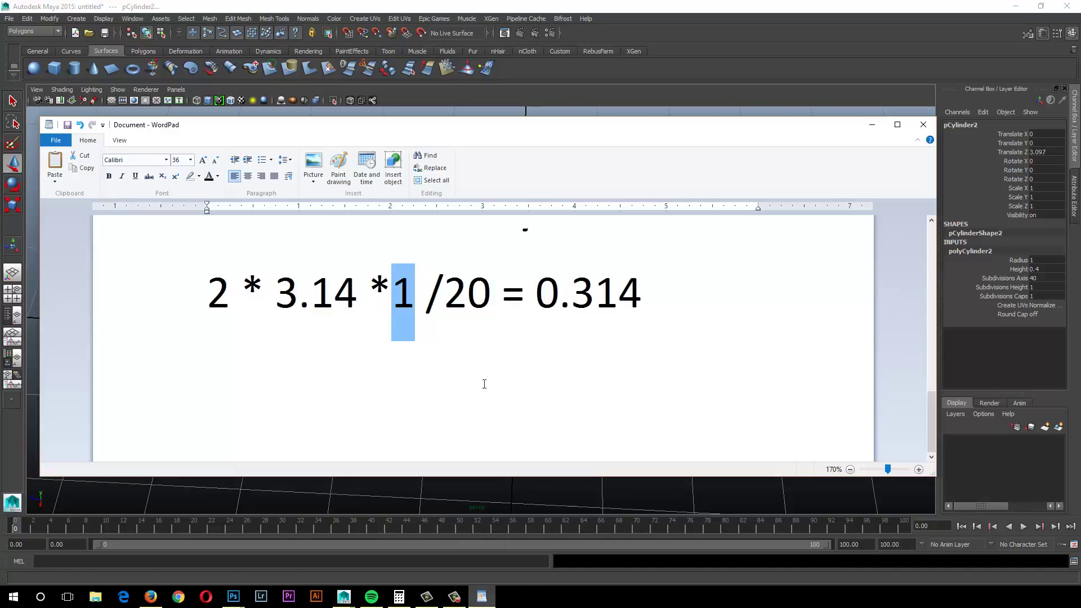
pyautogui.click(694, 308)
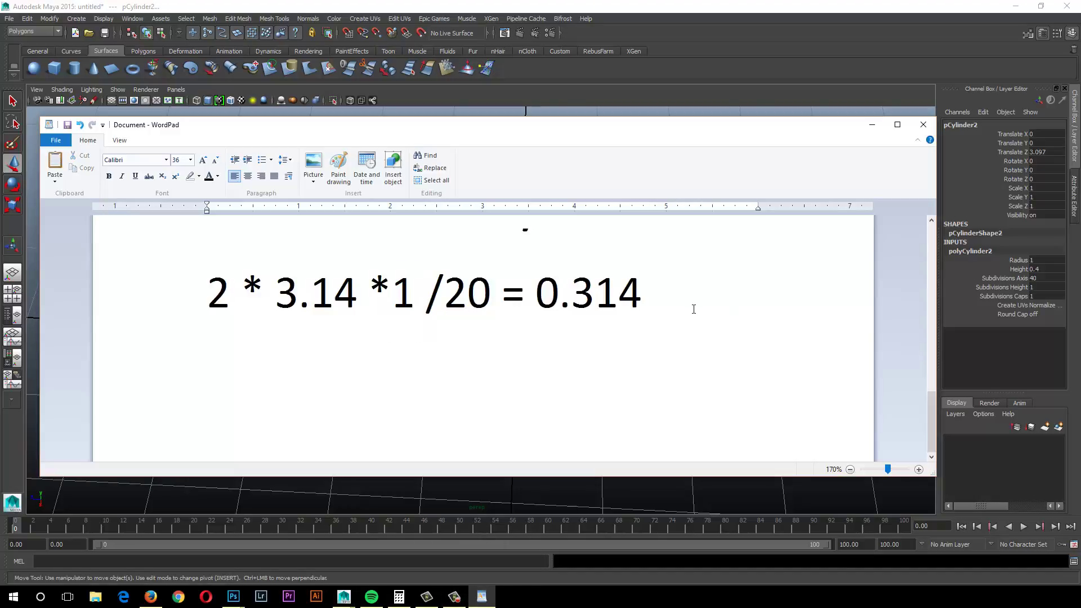
pyautogui.press('Return')
pyautogui.moveTo(408, 288); pyautogui.dragTo(403, 291)
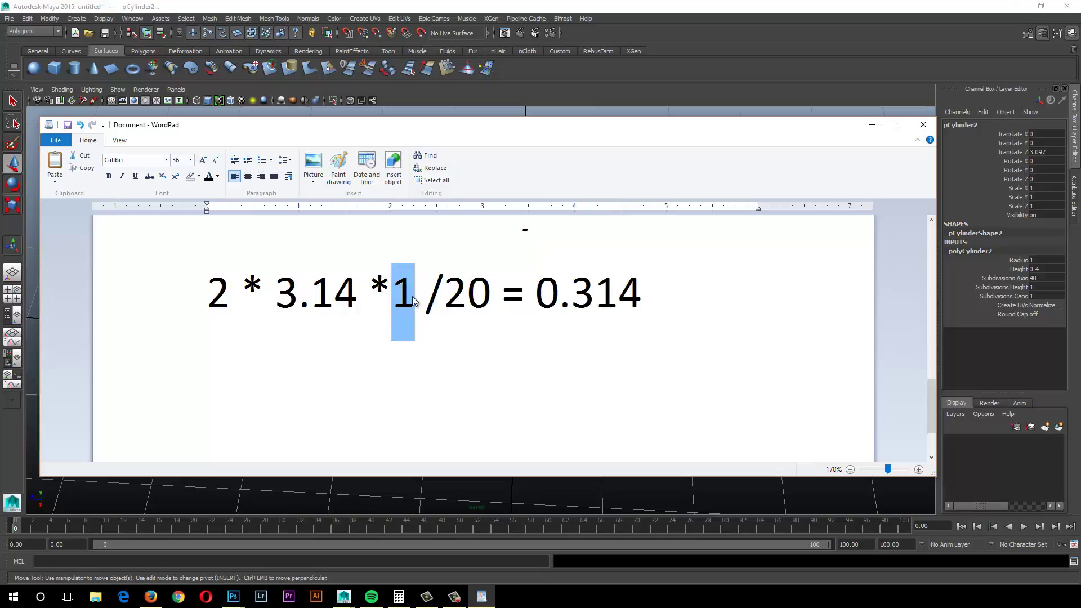
pyautogui.write('r')
# Step: Write 0.314 on the line below the equation and set its font size to 36
pyautogui.click(261, 401)
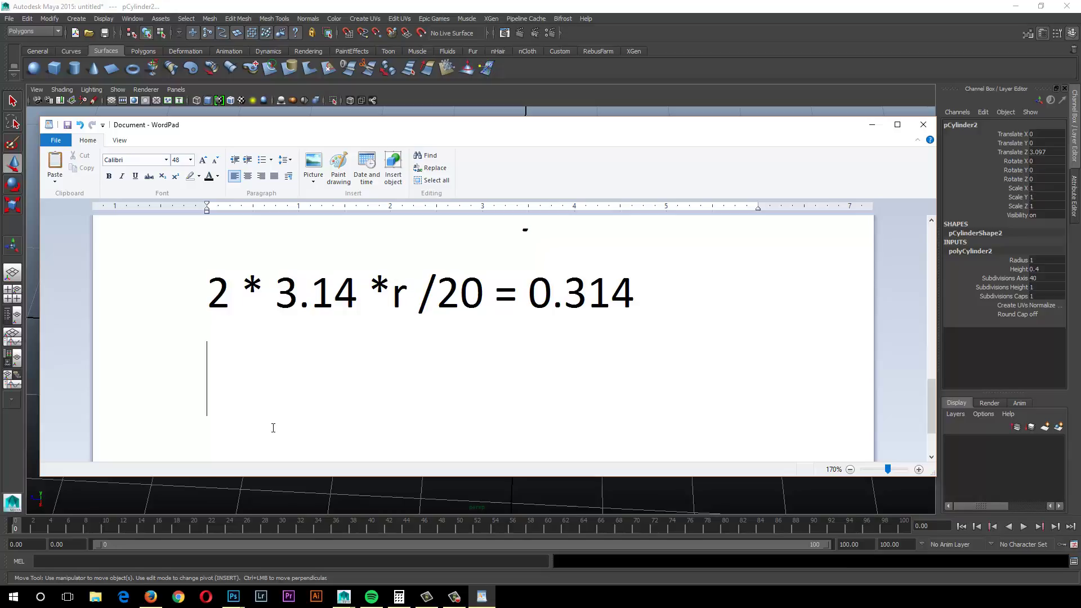
pyautogui.write('0.')
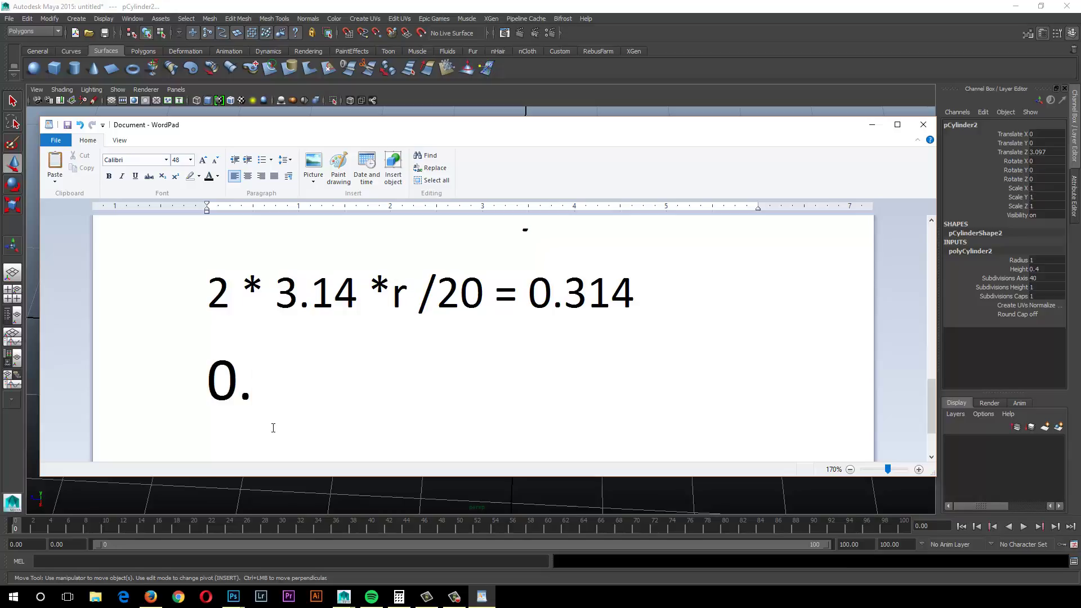
pyautogui.write('314')
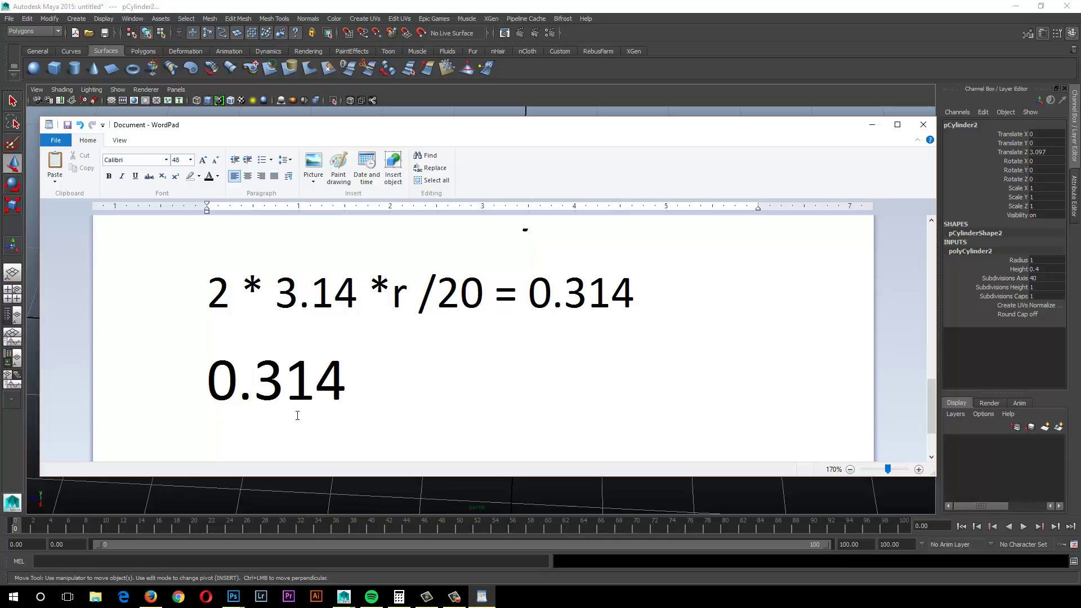
pyautogui.moveTo(379, 386); pyautogui.dragTo(219, 352)
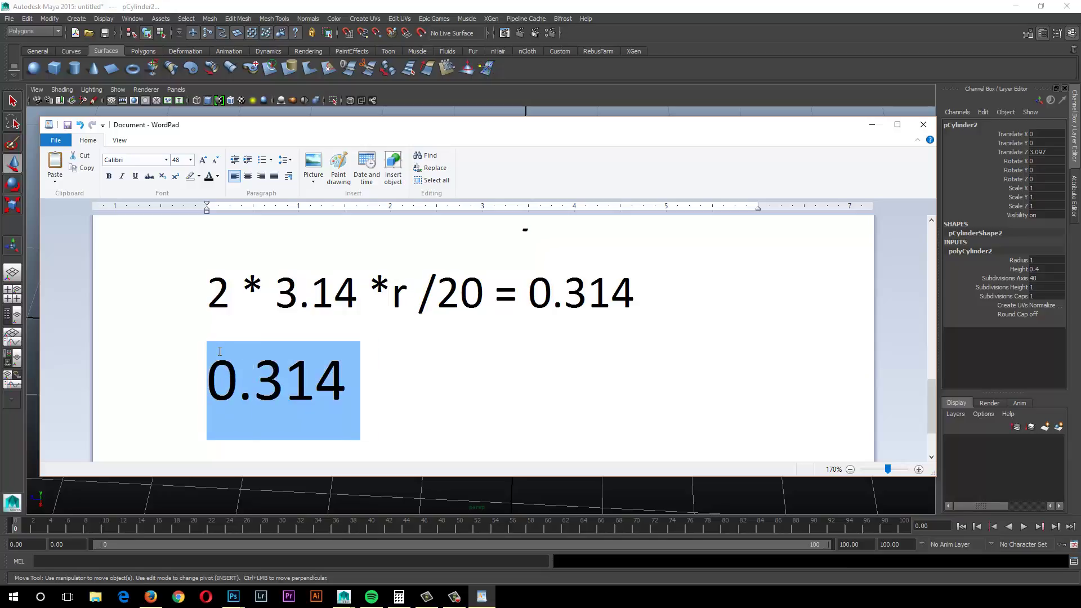
pyautogui.click(190, 160)
pyautogui.click(177, 296)
pyautogui.click(350, 372)
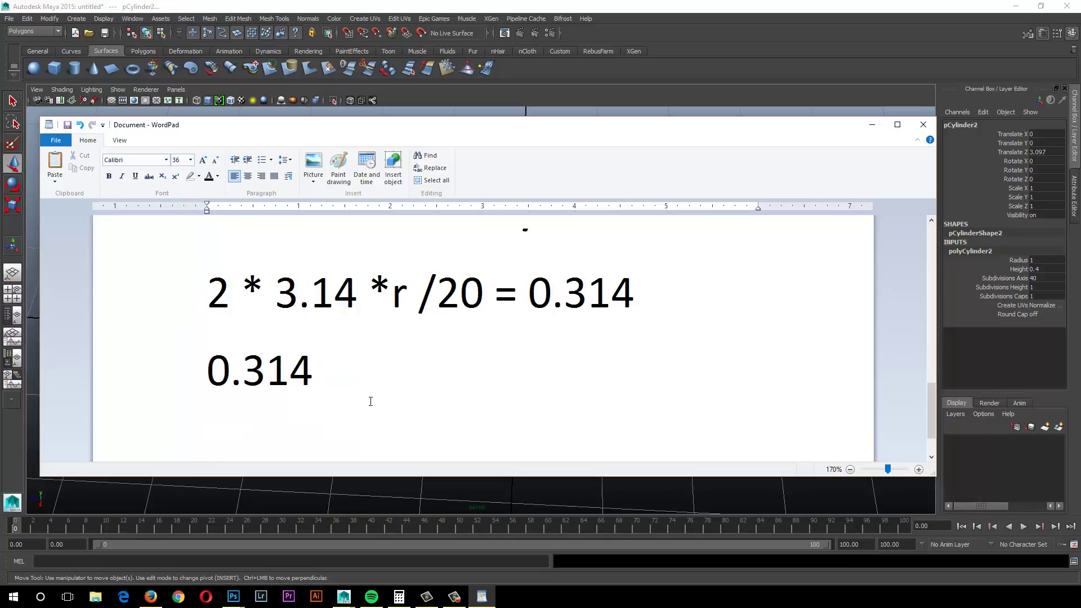
# Step: Complete the rearranged formula after 0.314 with "/ 2/ 3.14 *40 = r"
pyautogui.write('/ 2/ ')
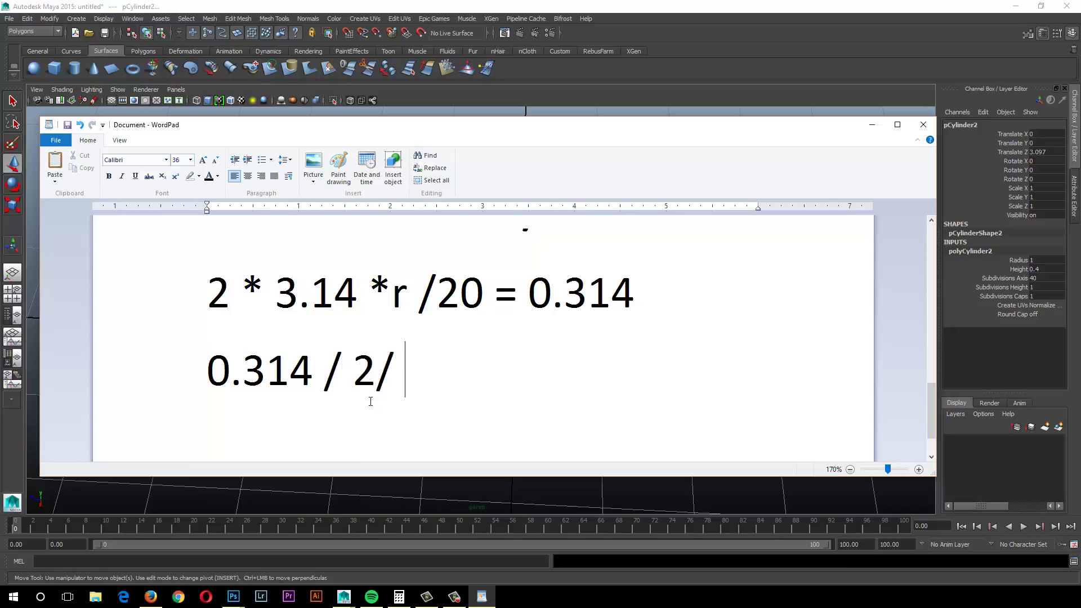
pyautogui.write('3.14')
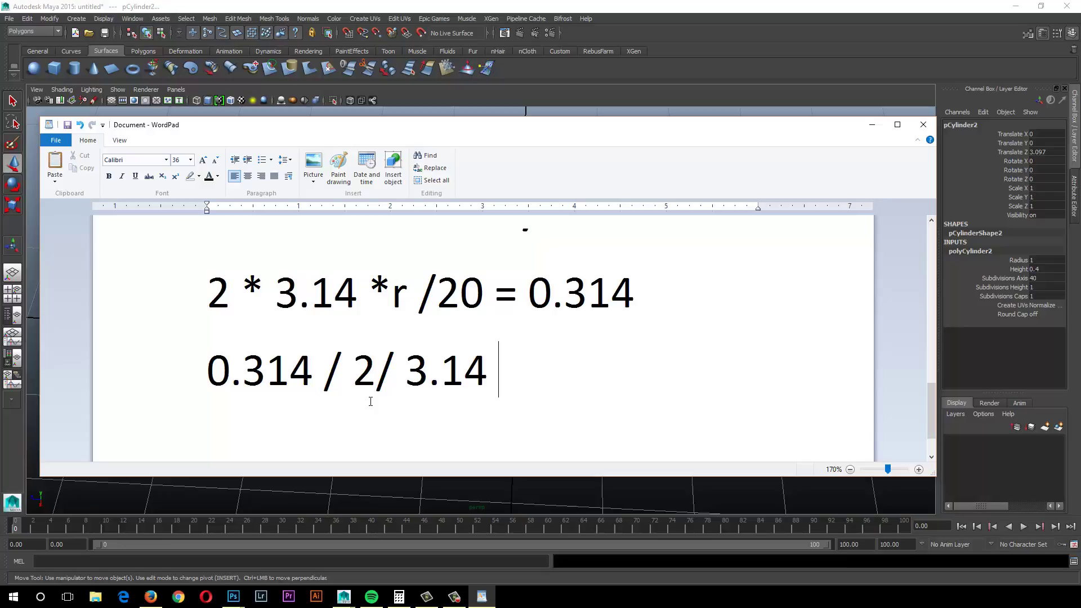
pyautogui.write('*40')
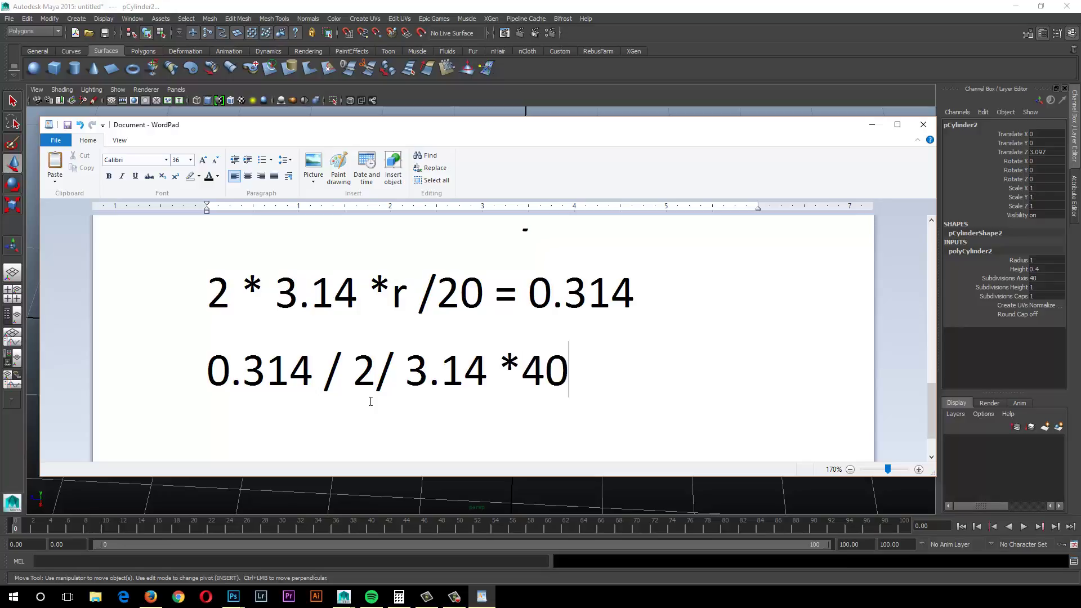
pyautogui.write(' = r')
# Step: Bring up Calculator clear of the formulas, reset it, and enter 0.314 ÷ 2
pyautogui.click(399, 598)
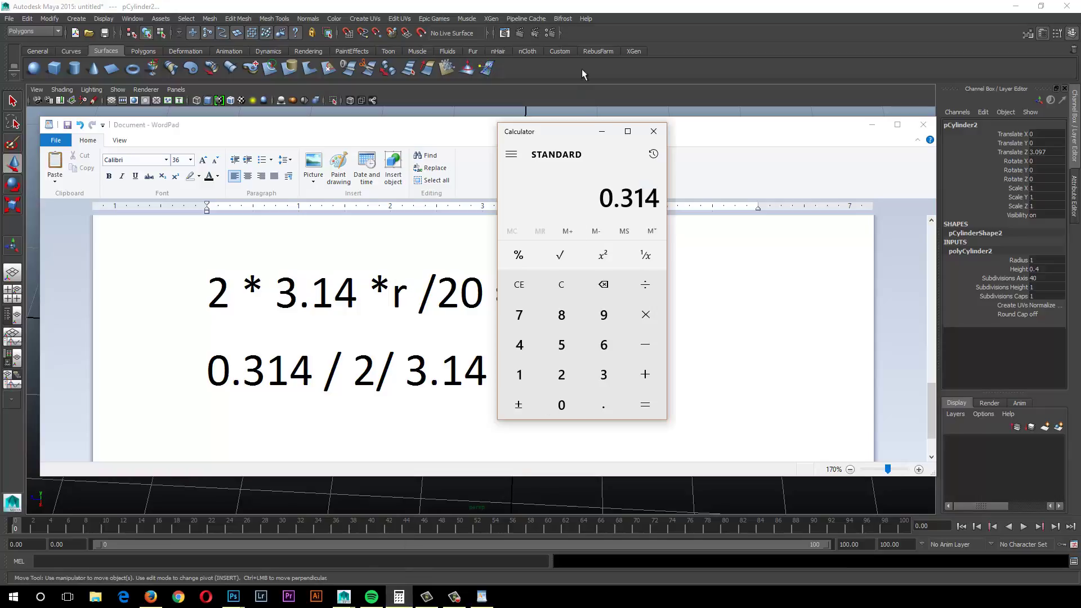
pyautogui.moveTo(568, 131); pyautogui.dragTo(744, 79)
pyautogui.click(741, 233)
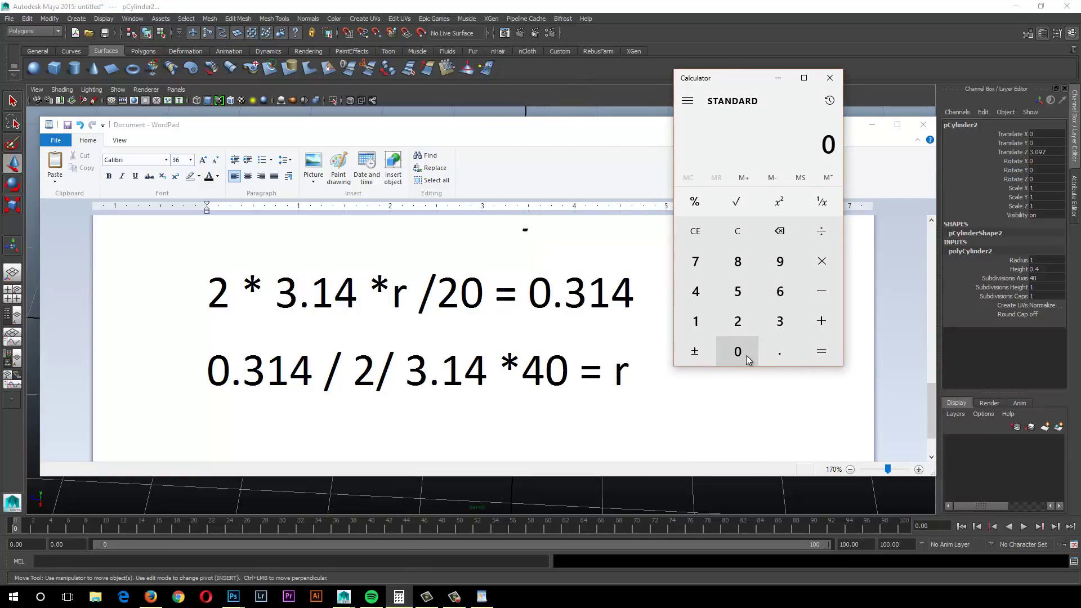
pyautogui.click(779, 351)
pyautogui.click(778, 320)
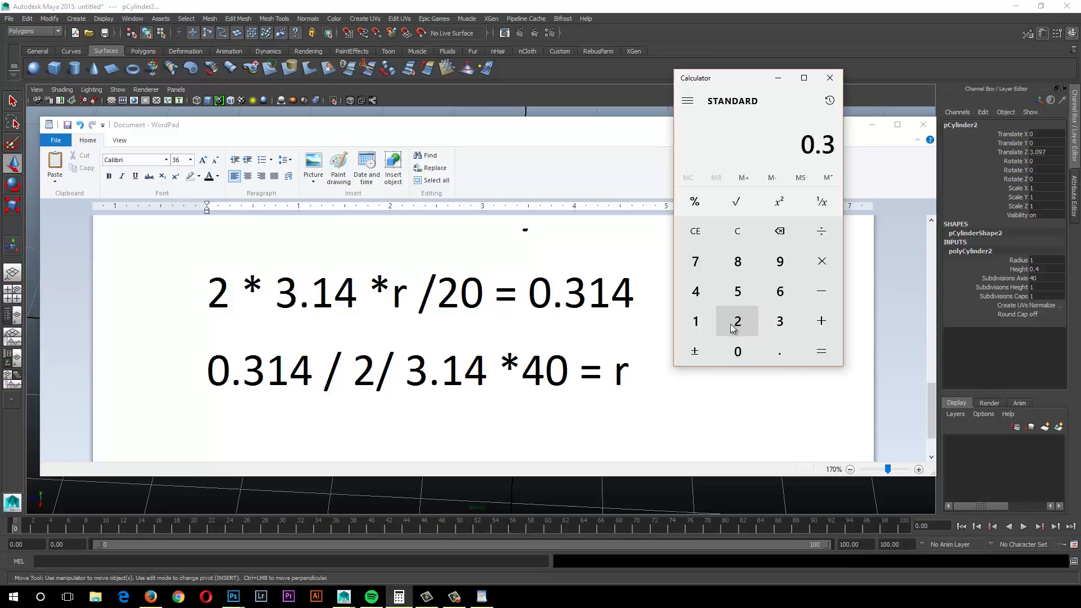
pyautogui.click(704, 318)
pyautogui.click(697, 291)
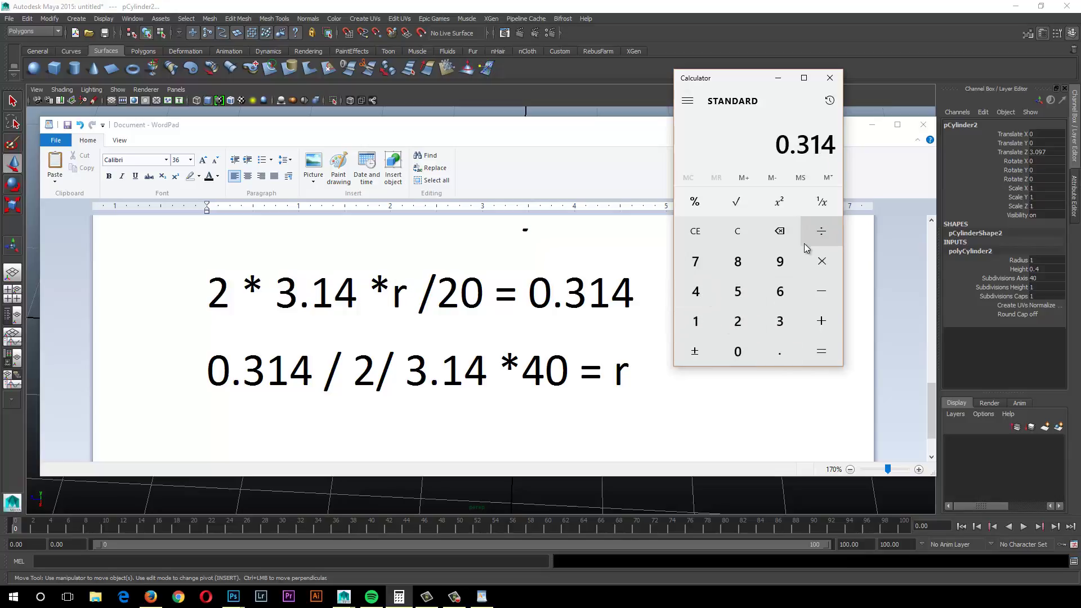
pyautogui.click(813, 242)
pyautogui.click(738, 321)
# Step: Continue the calculation by dividing by 3.14 and multiplying by 40 to get the radius
pyautogui.click(817, 236)
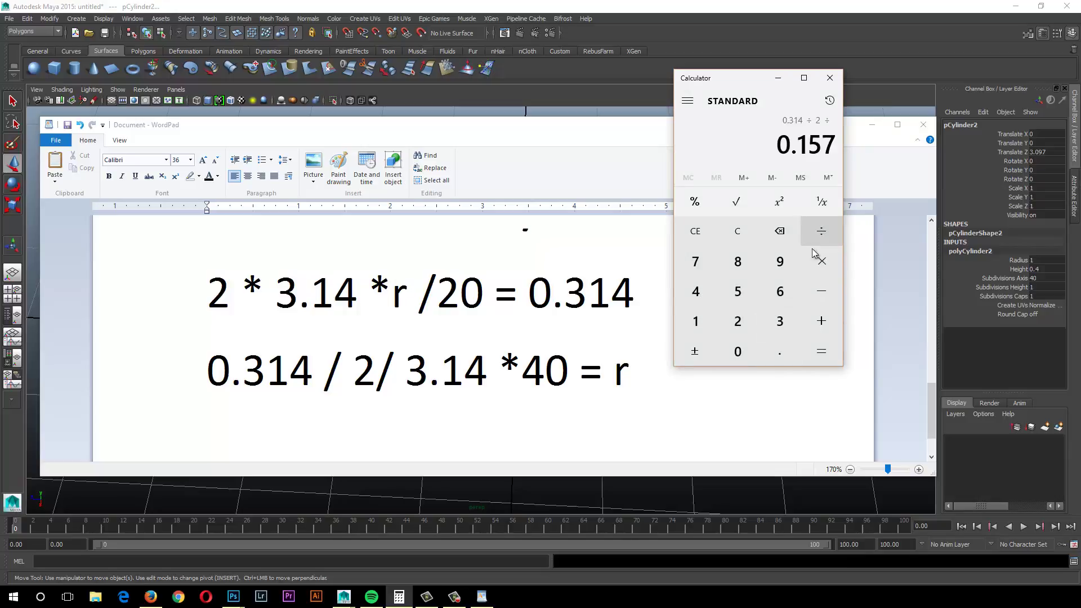
pyautogui.click(777, 326)
pyautogui.click(779, 351)
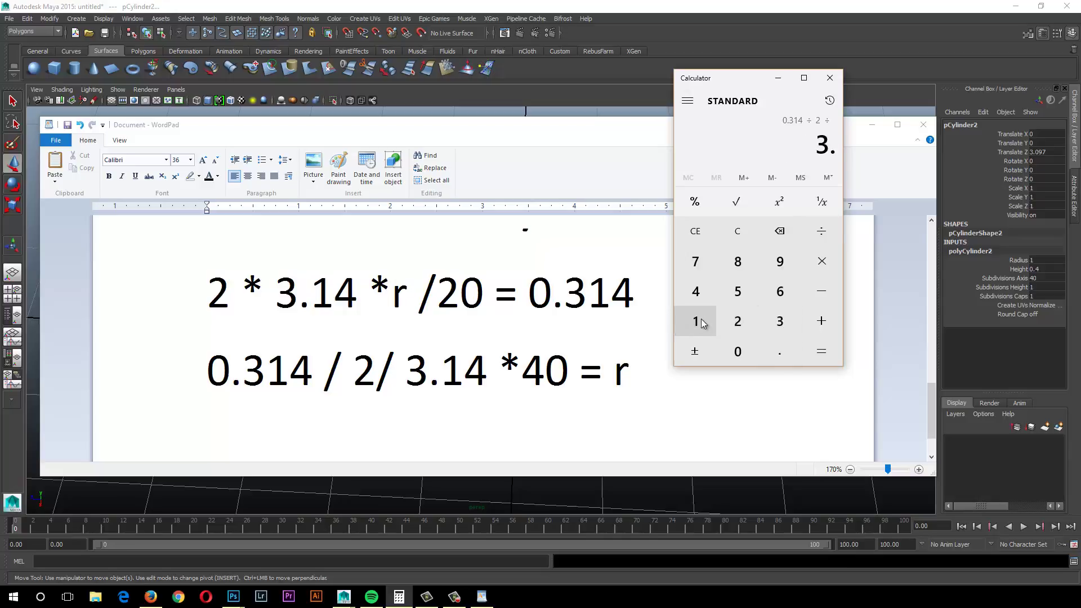
pyautogui.click(698, 321)
pyautogui.click(703, 298)
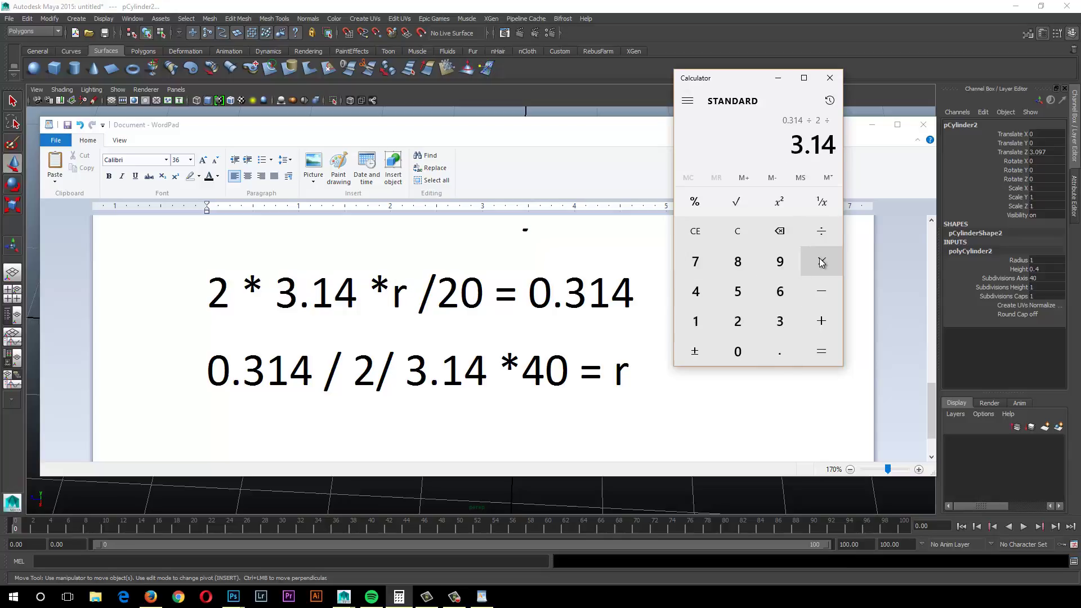
pyautogui.click(822, 263)
pyautogui.click(695, 291)
pyautogui.click(738, 351)
pyautogui.click(830, 353)
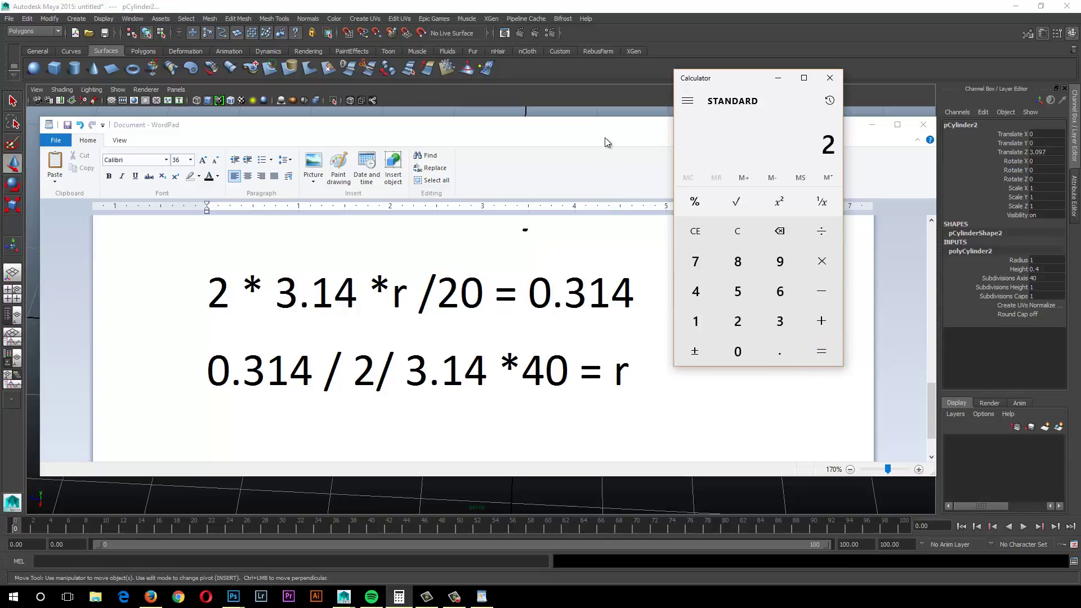
# Step: In Maya, set the second cylinder's radius to 2 and move it away from the gear to Translate Z 3.581
pyautogui.click(603, 93)
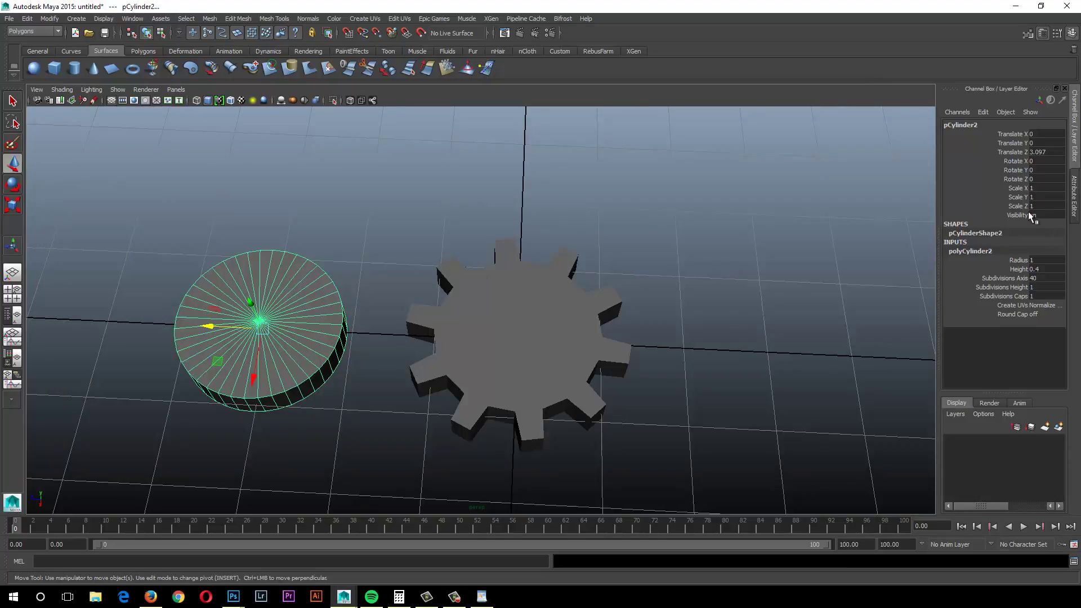
pyautogui.doubleClick(1040, 260)
pyautogui.press('Return')
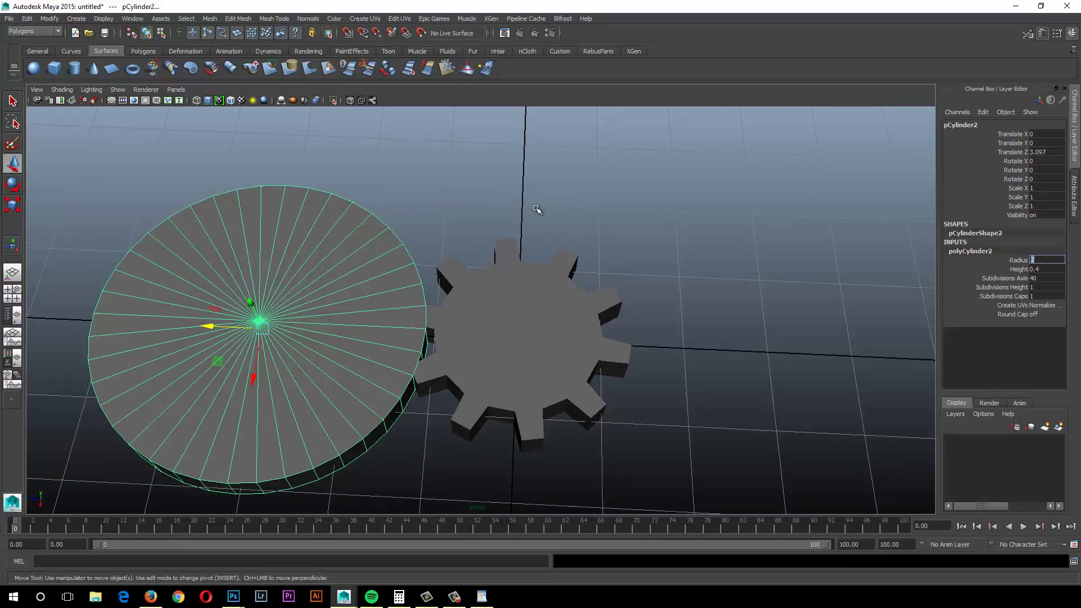
pyautogui.keyDown('alt'); pyautogui.moveTo(348, 338); pyautogui.dragTo(447, 323, button='middle'); pyautogui.keyUp('alt')
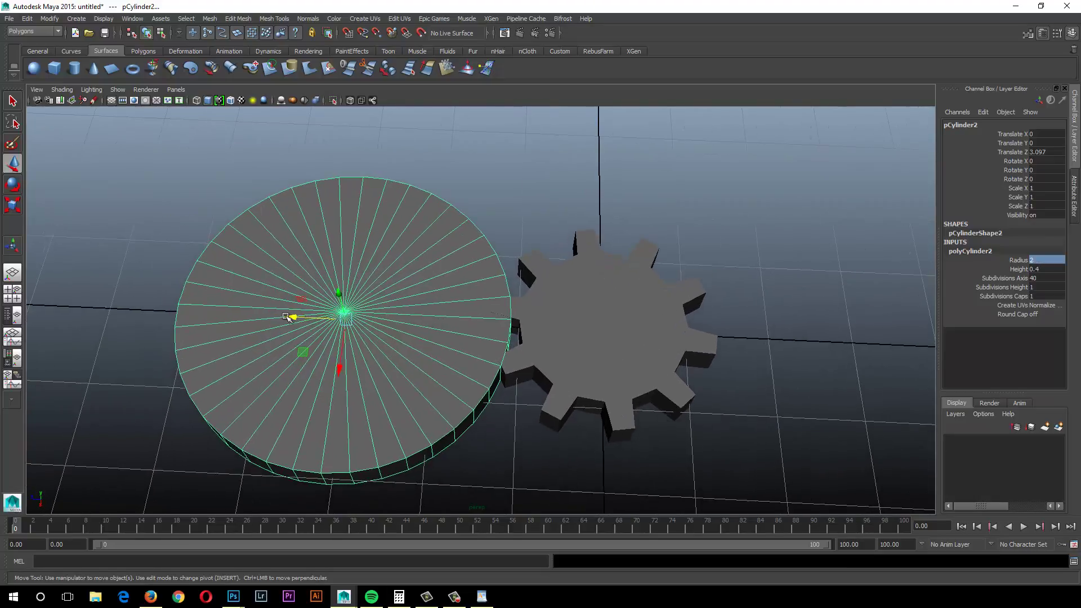
pyautogui.moveTo(292, 319); pyautogui.dragTo(251, 313)
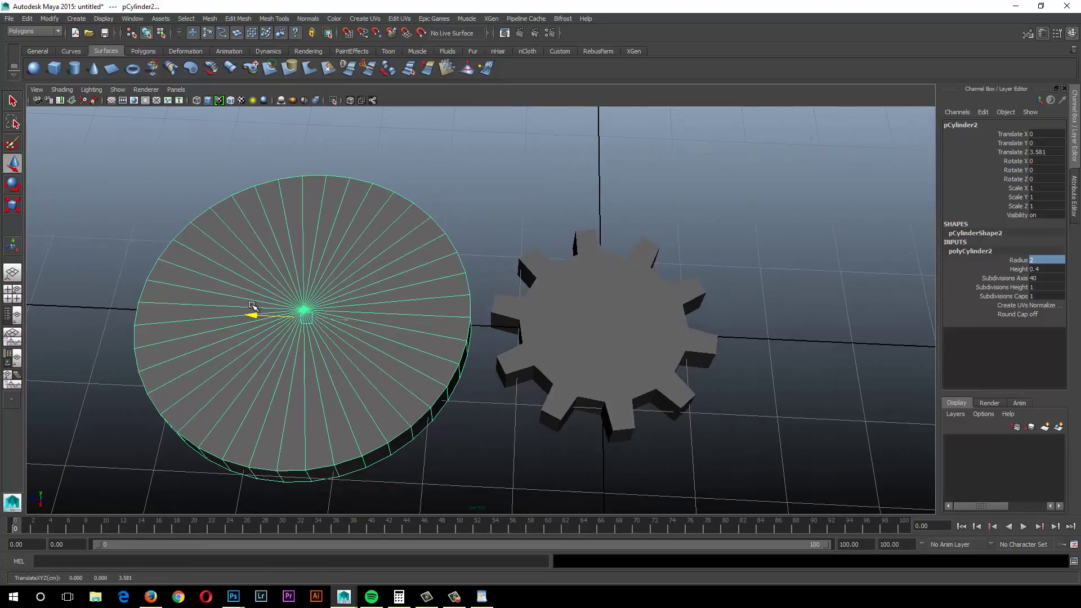
# Step: Switch to face selection and select every second side face of the large cylinder, starting from the side facing the gear
pyautogui.keyDown('alt'); pyautogui.moveTo(416, 321); pyautogui.dragTo(291, 309); pyautogui.keyUp('alt')
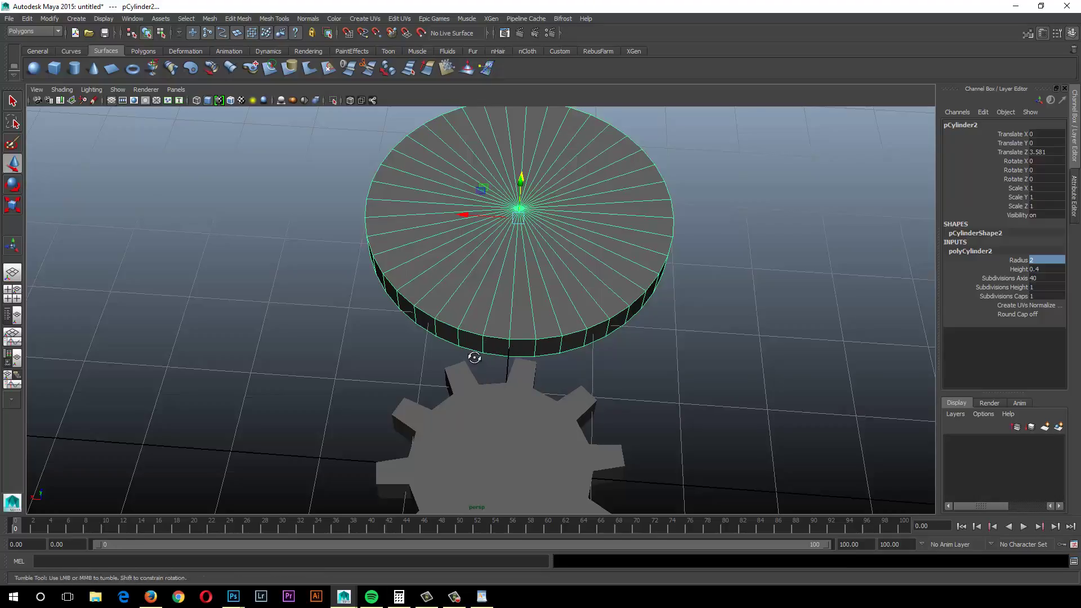
pyautogui.scroll(3, 480, 355)
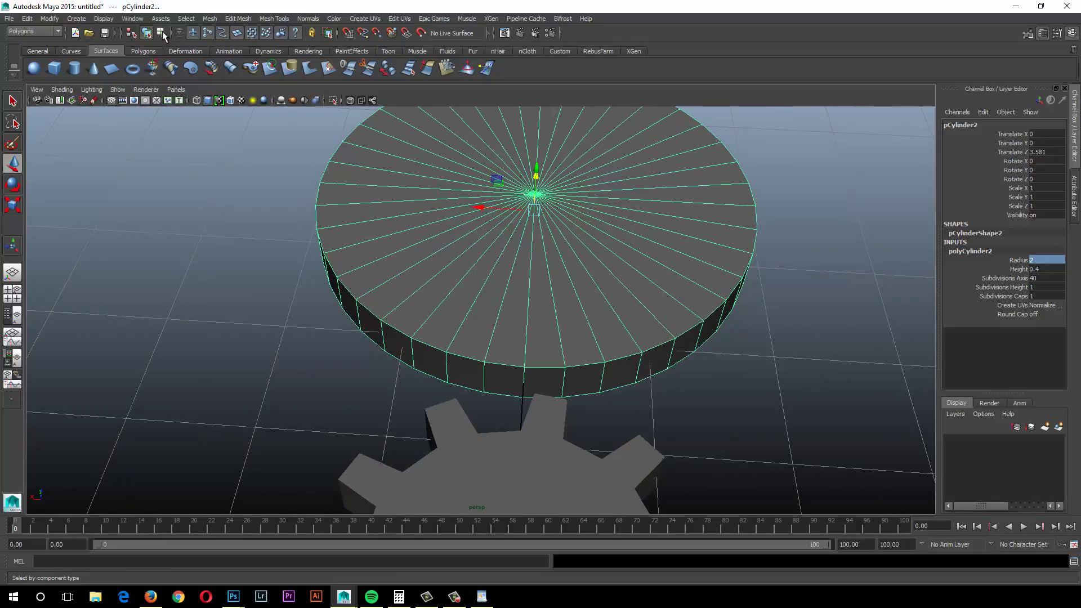
pyautogui.press('F11')
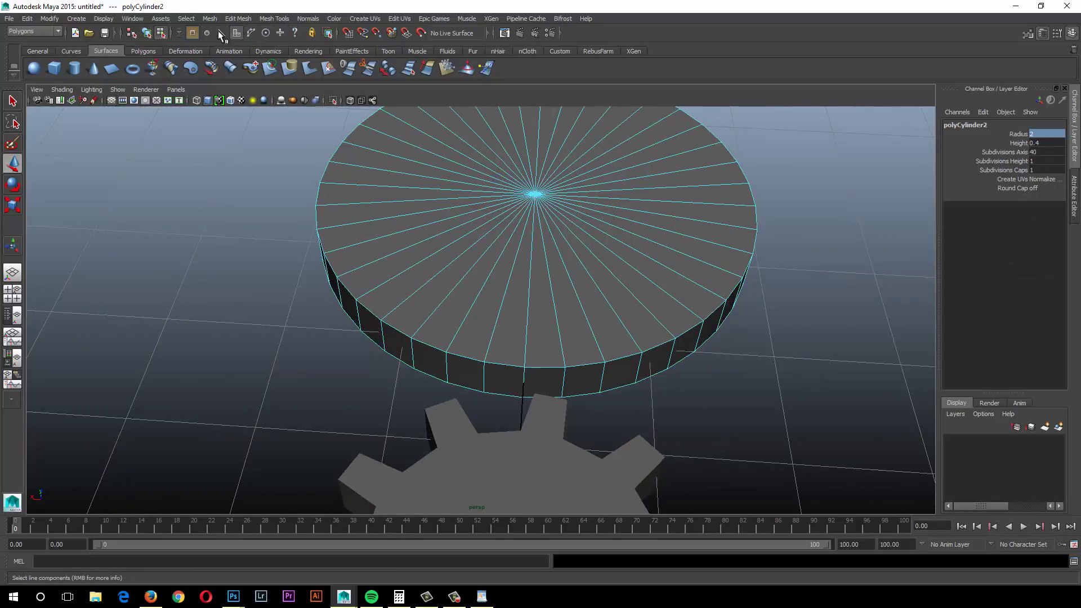
pyautogui.click(503, 376)
pyautogui.keyDown('shift'); pyautogui.click(430, 356); pyautogui.keyUp('shift')
pyautogui.keyDown('alt'); pyautogui.moveTo(371, 389); pyautogui.dragTo(445, 394); pyautogui.keyUp('alt')
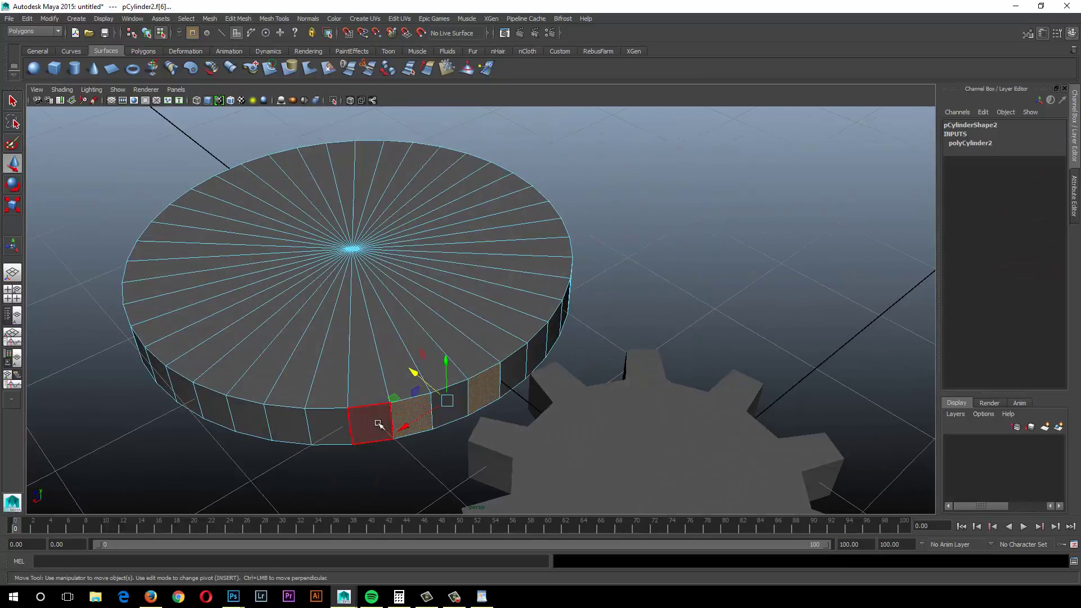
pyautogui.keyDown('shift'); pyautogui.click(326, 432); pyautogui.keyUp('shift')
pyautogui.keyDown('alt'); pyautogui.moveTo(326, 432); pyautogui.dragTo(560, 346, button='middle'); pyautogui.keyUp('alt')
pyautogui.keyDown('shift'); pyautogui.click(504, 338); pyautogui.keyUp('shift')
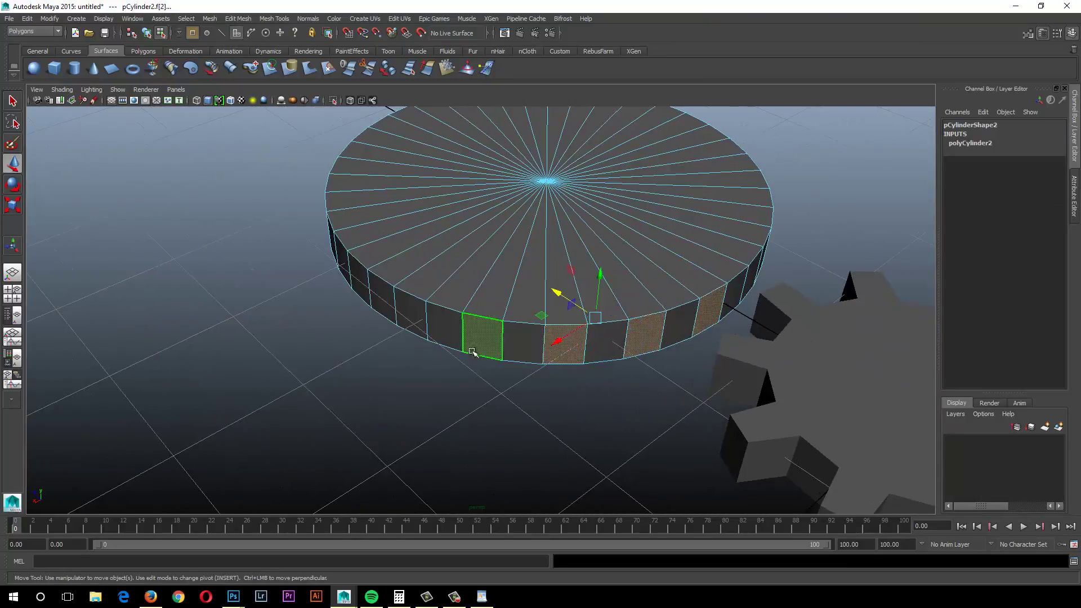
pyautogui.keyDown('alt'); pyautogui.moveTo(559, 341); pyautogui.dragTo(489, 374); pyautogui.keyUp('alt')
pyautogui.keyDown('shift'); pyautogui.click(381, 411); pyautogui.keyUp('shift')
pyautogui.keyDown('shift'); pyautogui.click(308, 444); pyautogui.keyUp('shift')
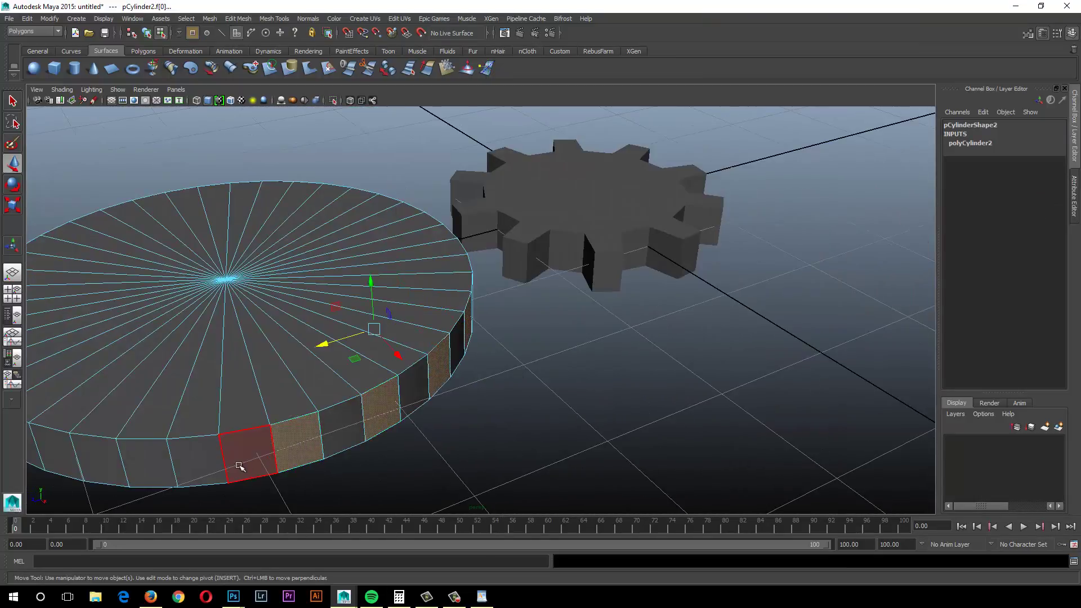
pyautogui.keyDown('shift'); pyautogui.click(203, 462); pyautogui.keyUp('shift')
pyautogui.keyDown('shift'); pyautogui.click(100, 466); pyautogui.keyUp('shift')
# Step: Extend the alternating side-face selection around the remaining rim of the large cylinder, back to the side near the gear
pyautogui.keyDown('alt'); pyautogui.moveTo(100, 466); pyautogui.dragTo(459, 378, button='middle'); pyautogui.keyUp('alt')
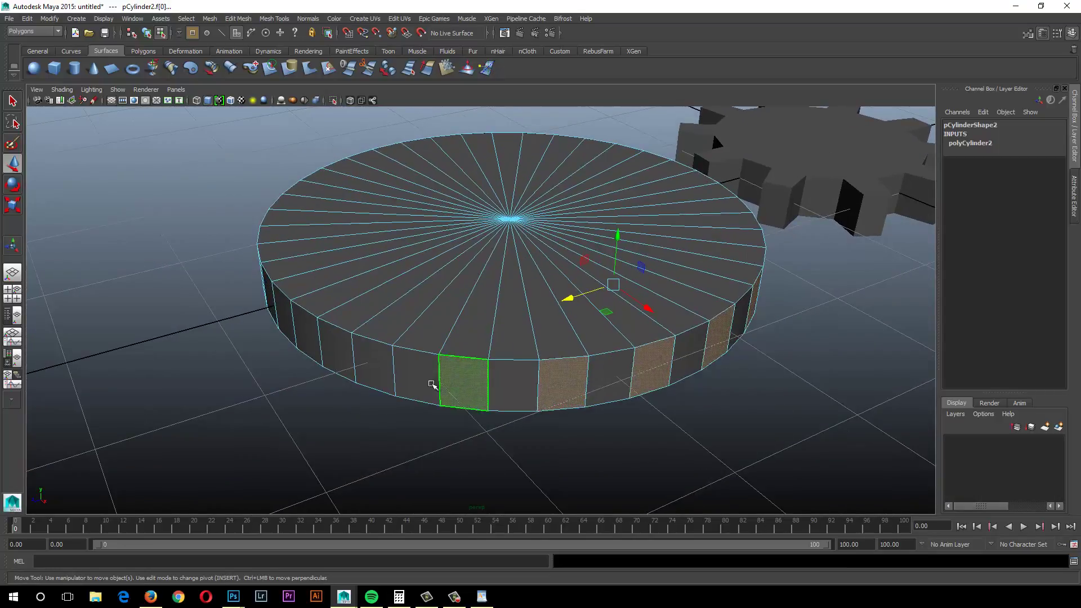
pyautogui.keyDown('shift'); pyautogui.click(310, 341); pyautogui.keyUp('shift')
pyautogui.keyDown('alt'); pyautogui.moveTo(310, 341); pyautogui.dragTo(338, 424); pyautogui.keyUp('alt')
pyautogui.keyDown('shift'); pyautogui.click(344, 422); pyautogui.keyUp('shift')
pyautogui.keyDown('shift'); pyautogui.click(206, 434); pyautogui.keyUp('shift')
pyautogui.keyDown('shift'); pyautogui.click(136, 425); pyautogui.keyUp('shift')
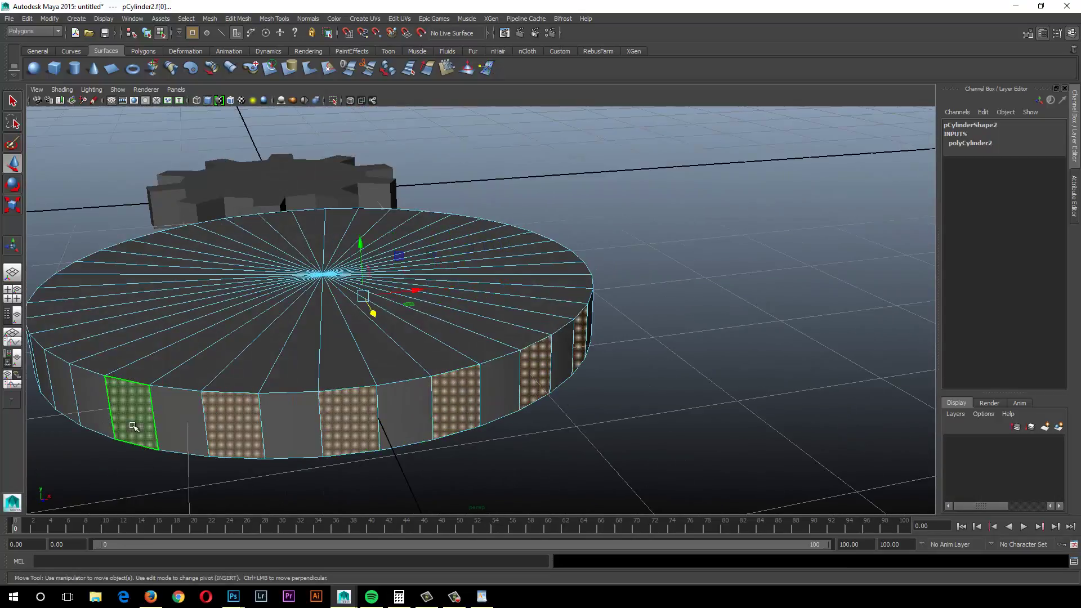
pyautogui.keyDown('alt'); pyautogui.moveTo(135, 430); pyautogui.dragTo(568, 371); pyautogui.keyUp('alt')
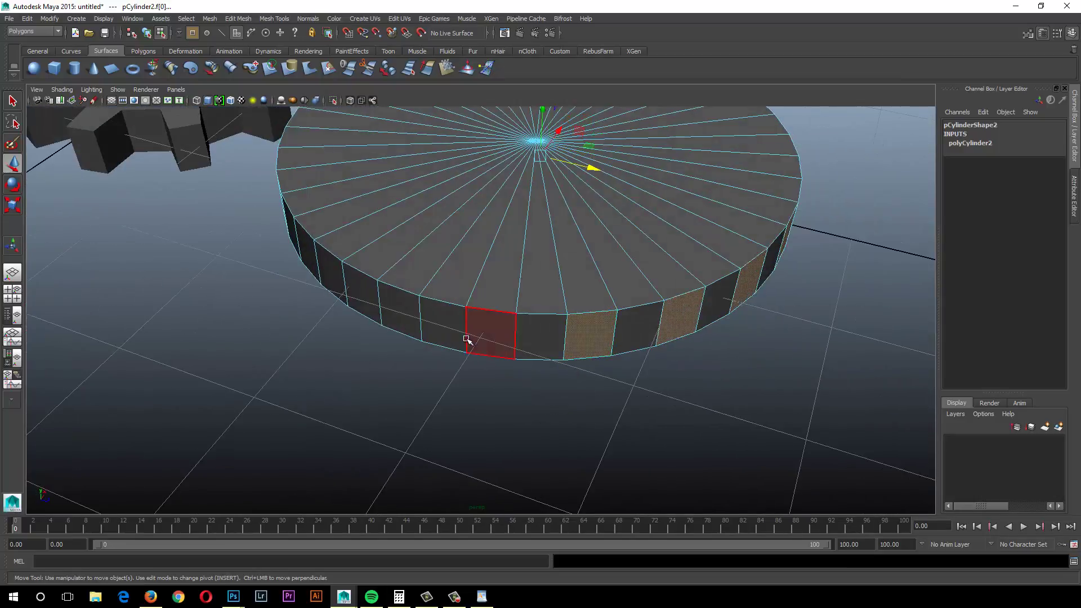
pyautogui.keyDown('shift'); pyautogui.click(486, 338); pyautogui.keyUp('shift')
pyautogui.keyDown('alt'); pyautogui.moveTo(349, 366); pyautogui.dragTo(443, 350); pyautogui.keyUp('alt')
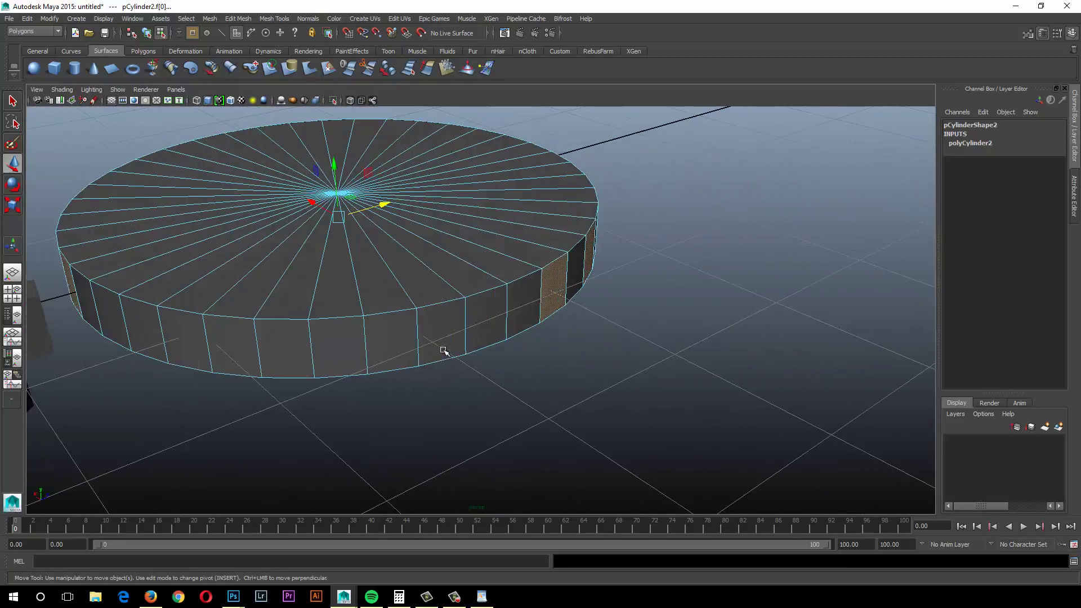
pyautogui.keyDown('shift'); pyautogui.click(481, 310); pyautogui.keyUp('shift')
pyautogui.keyDown('shift'); pyautogui.click(387, 344); pyautogui.keyUp('shift')
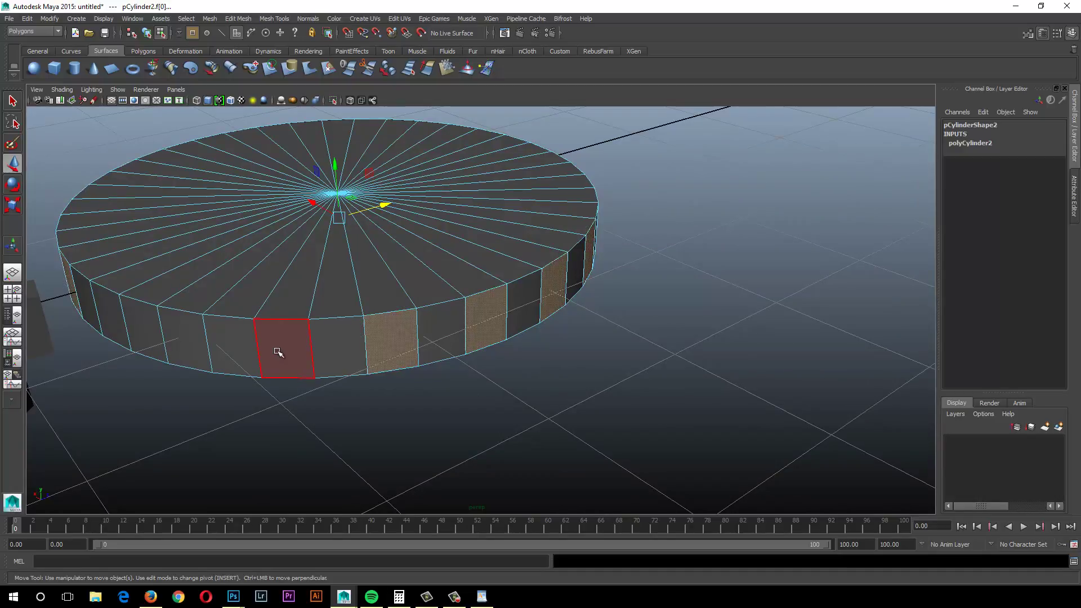
pyautogui.keyDown('shift'); pyautogui.click(276, 356); pyautogui.keyUp('shift')
pyautogui.keyDown('alt'); pyautogui.moveTo(276, 355); pyautogui.dragTo(572, 239); pyautogui.keyUp('alt')
pyautogui.keyDown('shift'); pyautogui.click(113, 409); pyautogui.keyUp('shift')
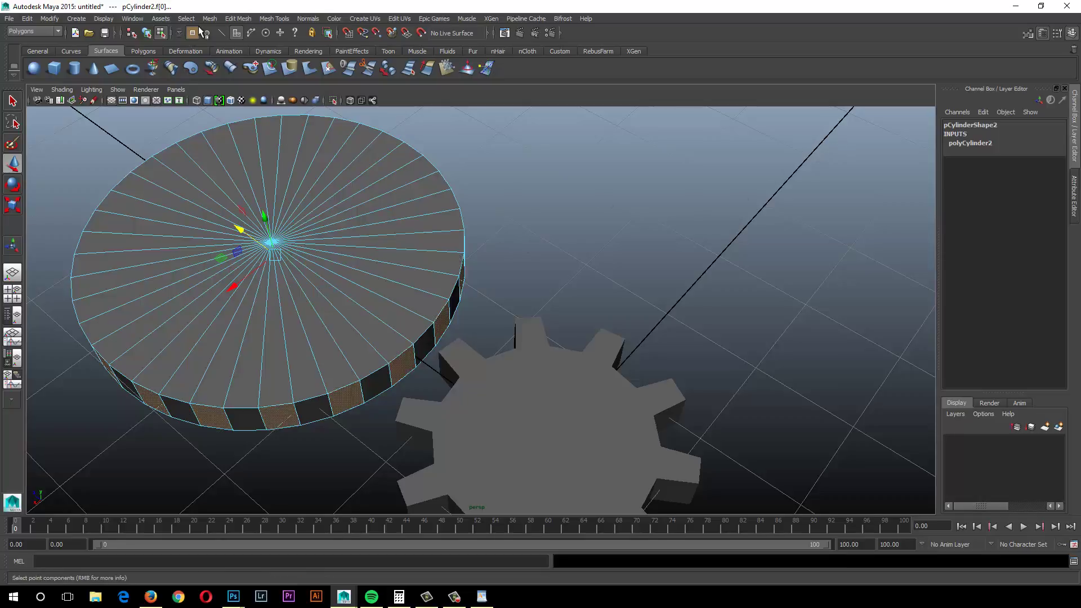
# Step: Extrude the selected alternating side faces of the large cylinder outward into teeth with Local Translate Z 0.35
pyautogui.click(242, 18)
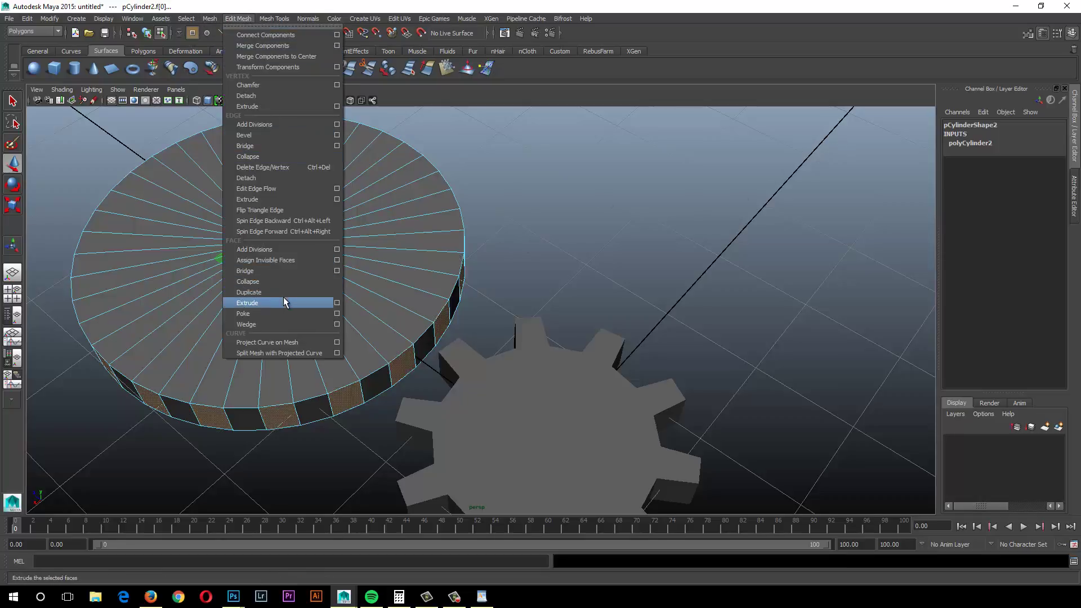
pyautogui.click(277, 302)
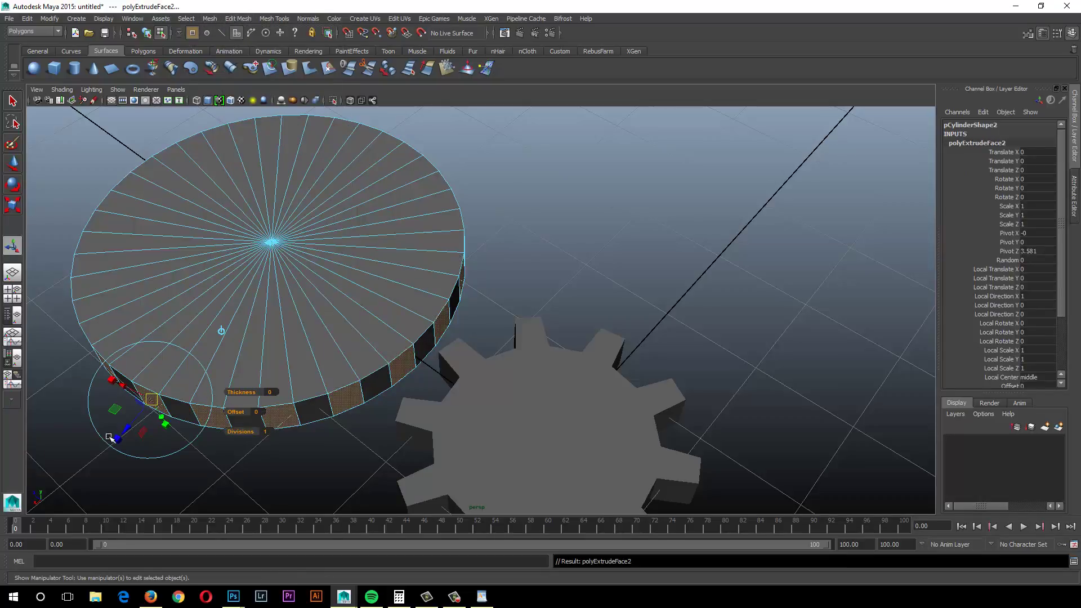
pyautogui.moveTo(127, 437); pyautogui.dragTo(110, 448)
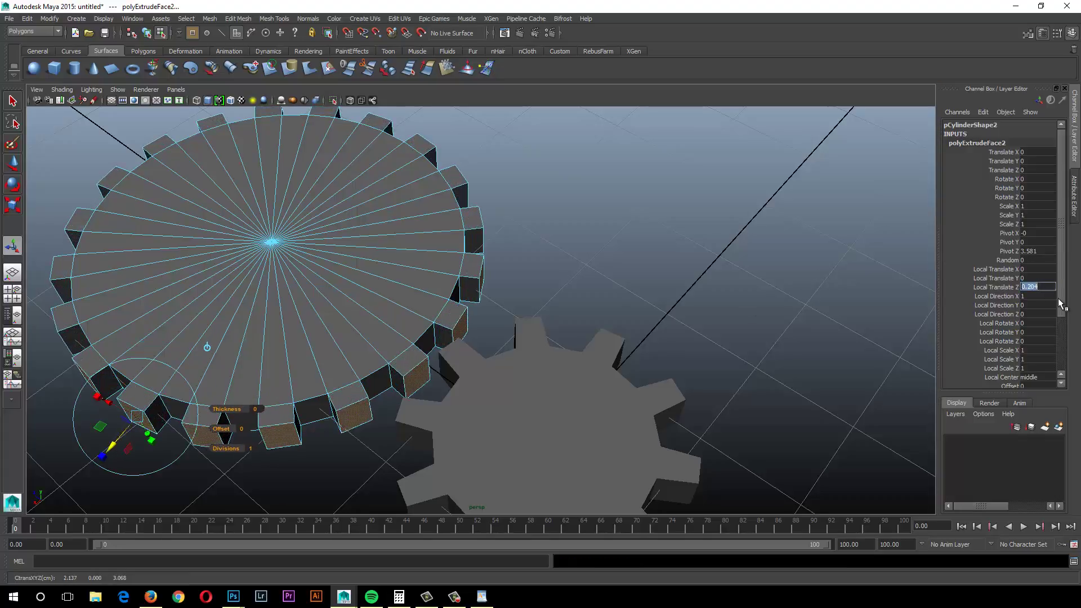
pyautogui.write('0.35')
pyautogui.press('Return')
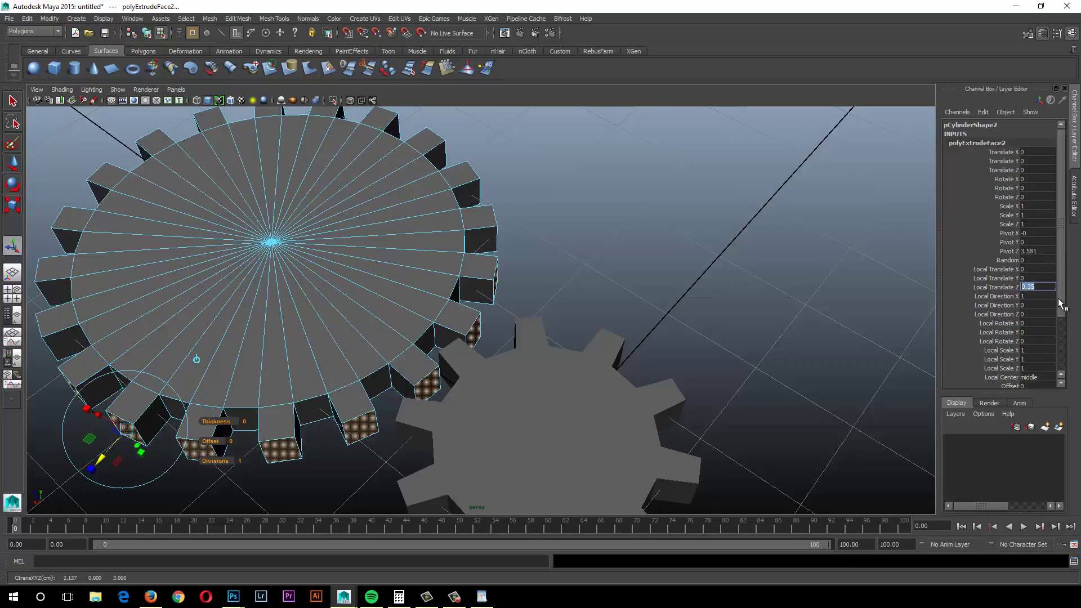
# Step: Narrow the tips of the extruded teeth by setting the extrusion's Local Scale X to 0.8
pyautogui.keyDown('alt'); pyautogui.moveTo(574, 357); pyautogui.dragTo(534, 358); pyautogui.keyUp('alt')
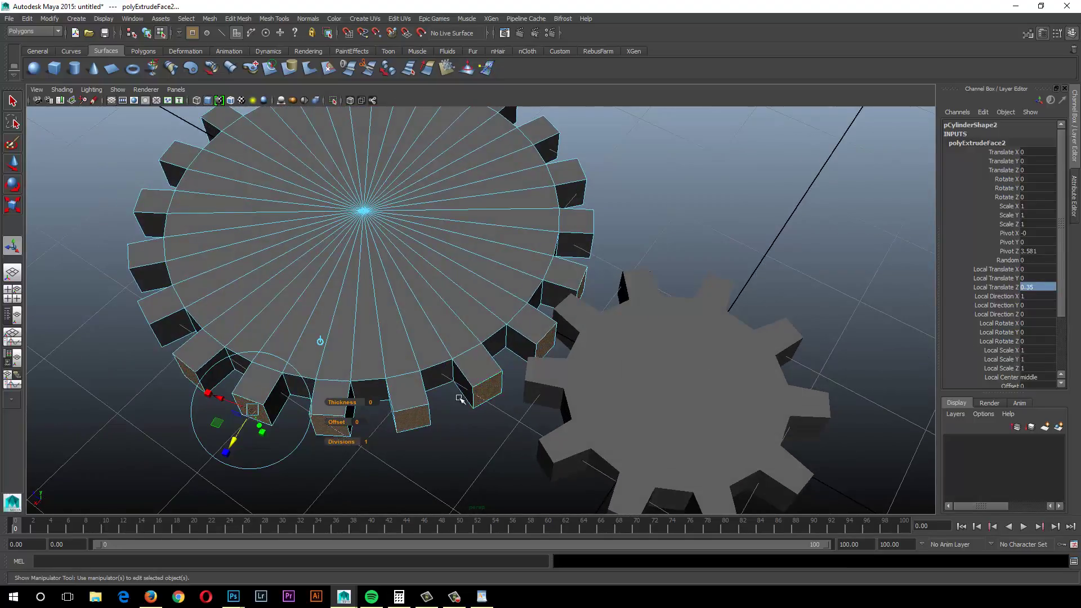
pyautogui.moveTo(206, 396); pyautogui.dragTo(213, 398)
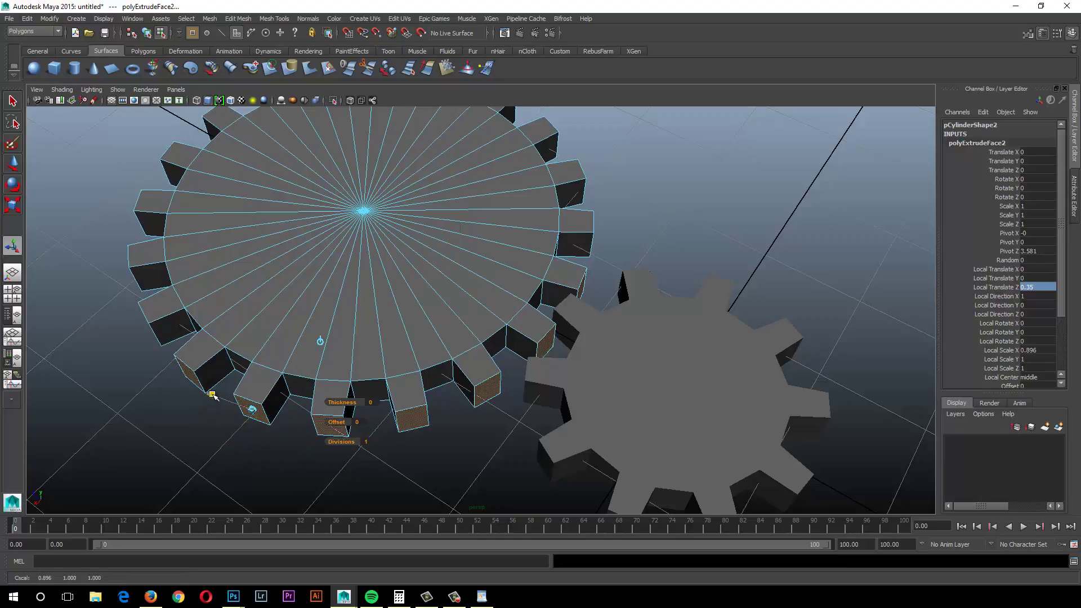
pyautogui.doubleClick(1029, 350)
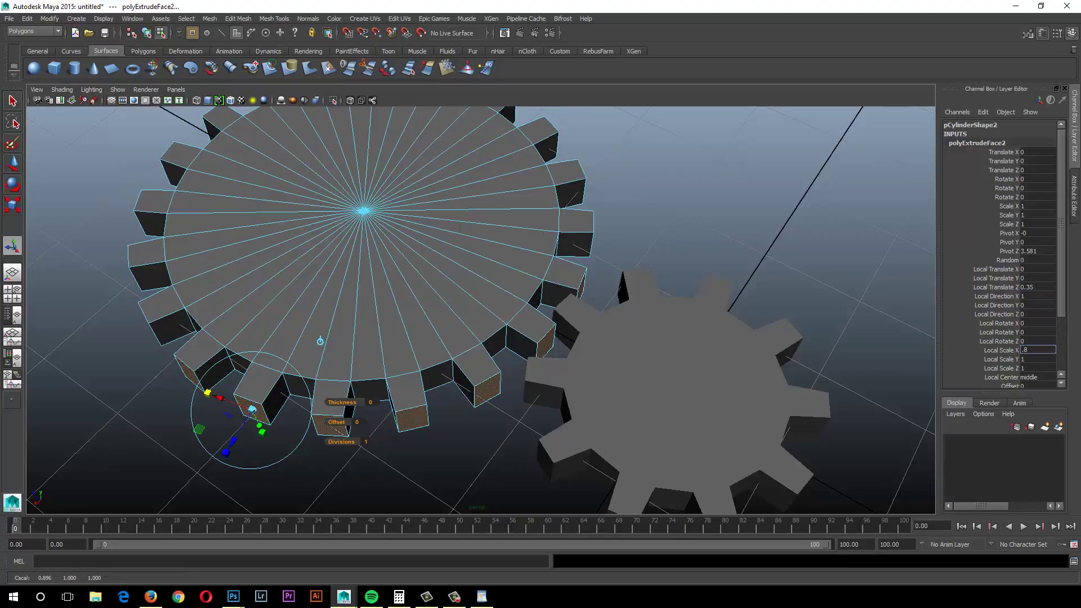
pyautogui.write('.8')
pyautogui.press('Return')
# Step: Return to object selection and move the large gear toward the small one to Translate Z 3.35 so their teeth interlock
pyautogui.keyDown('alt'); pyautogui.moveTo(479, 405); pyautogui.dragTo(395, 288); pyautogui.keyUp('alt')
pyautogui.click(146, 33)
pyautogui.moveTo(395, 287); pyautogui.dragTo(309, 253, button='right')
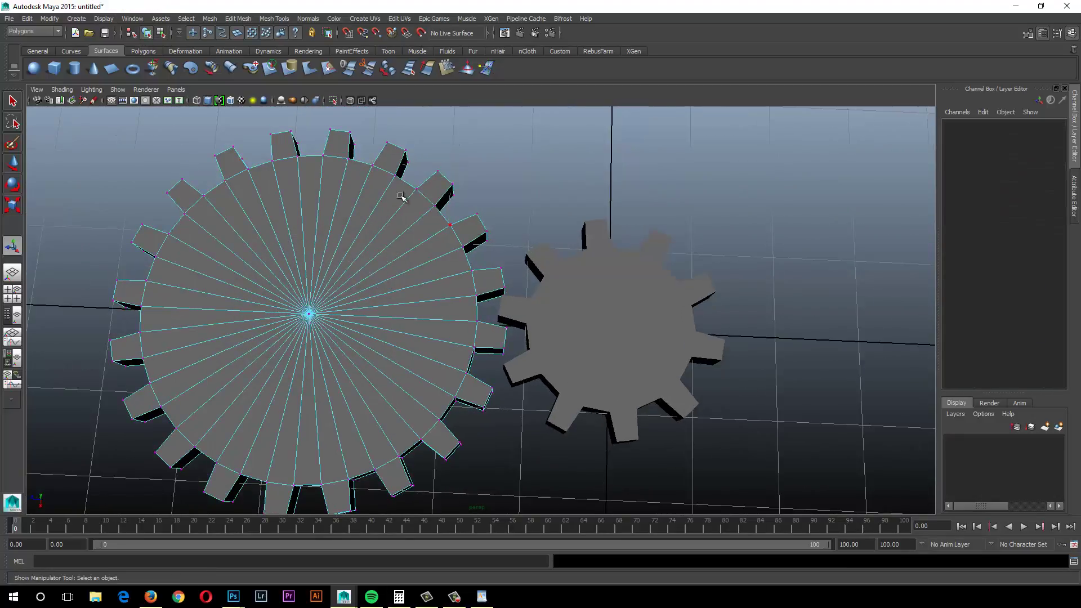
pyautogui.click(146, 33)
pyautogui.click(415, 154)
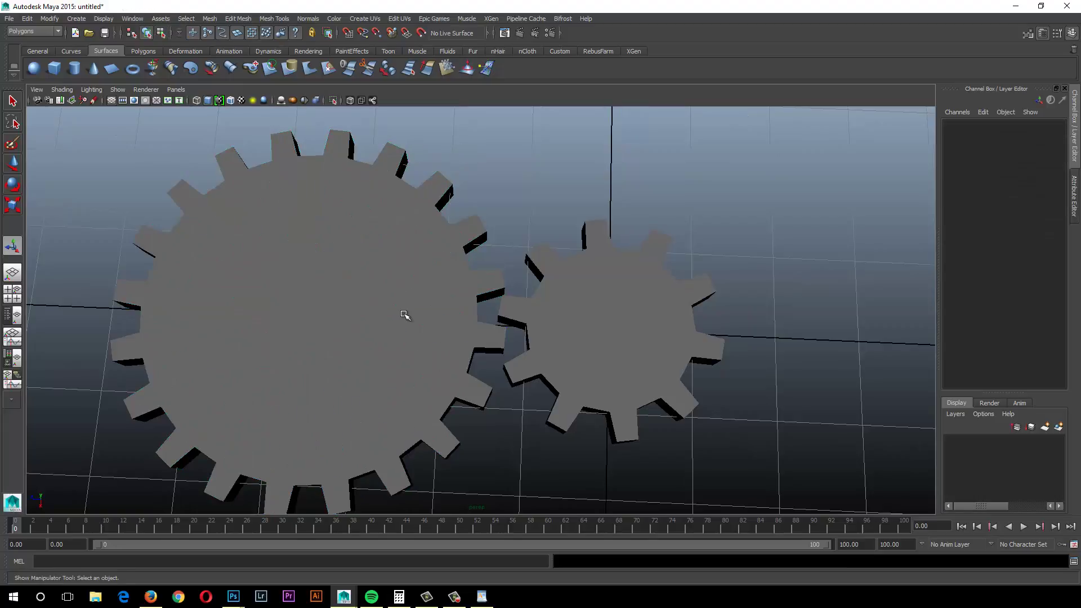
pyautogui.click(405, 313)
pyautogui.press('w')
pyautogui.moveTo(258, 315); pyautogui.dragTo(304, 307)
pyautogui.keyDown('alt'); pyautogui.moveTo(304, 306); pyautogui.dragTo(383, 349, button='right'); pyautogui.keyUp('alt')
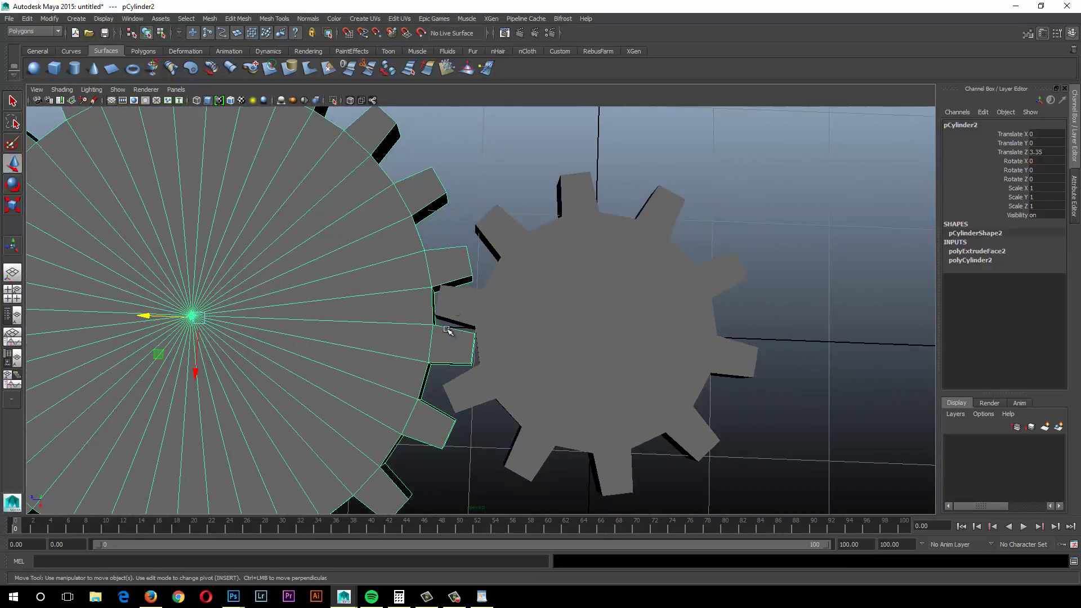
# Step: Select the large gear and the small gear together and open them in the Node Editor
pyautogui.keyDown('alt'); pyautogui.moveTo(445, 352); pyautogui.dragTo(443, 353); pyautogui.keyUp('alt')
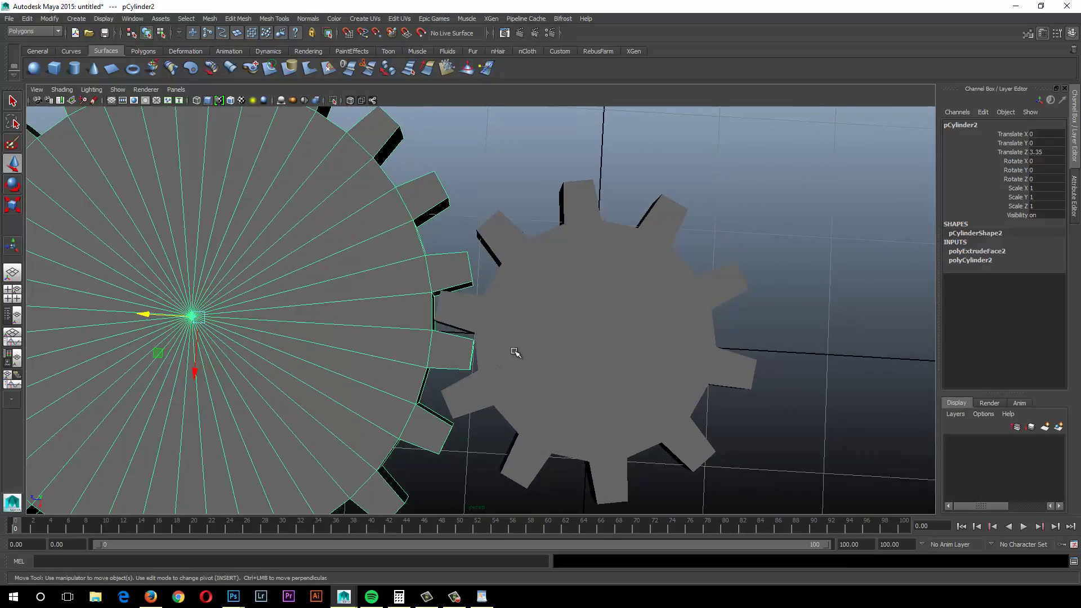
pyautogui.scroll(-6, 475, 297)
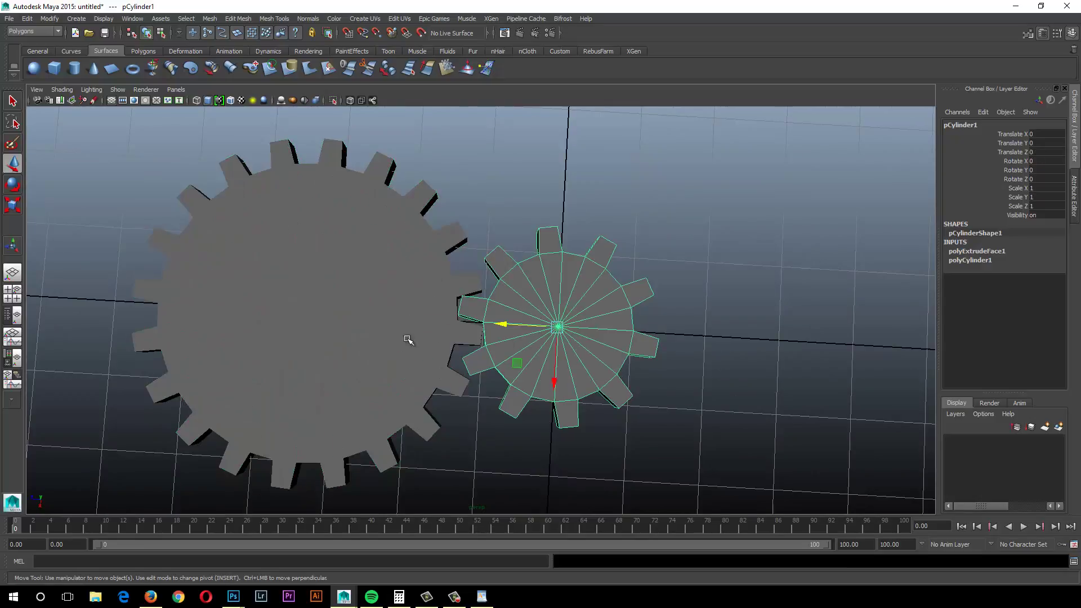
pyautogui.click(309, 294)
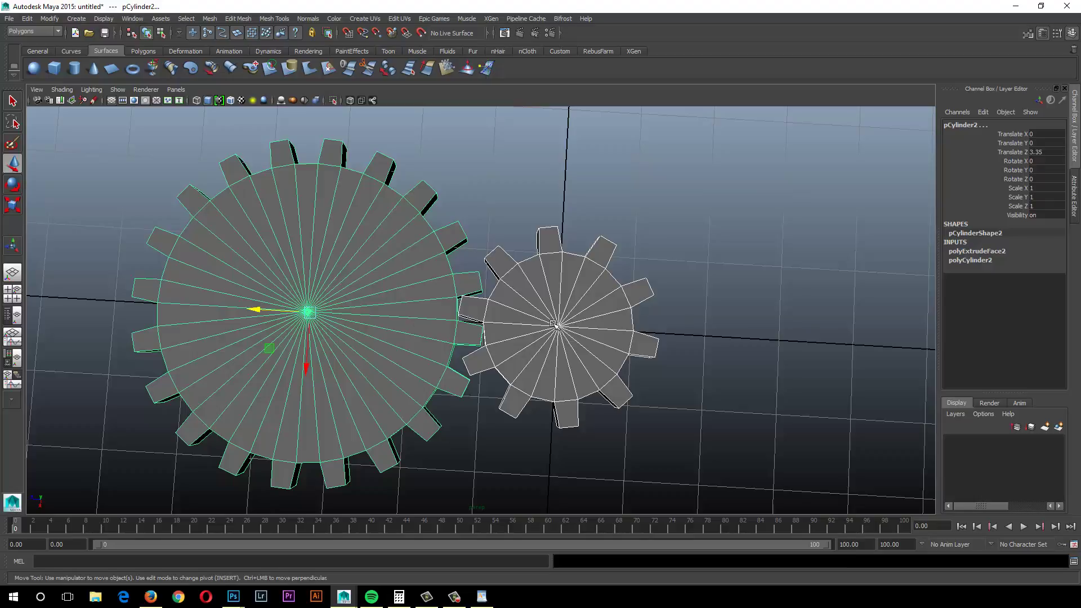
pyautogui.click(133, 19)
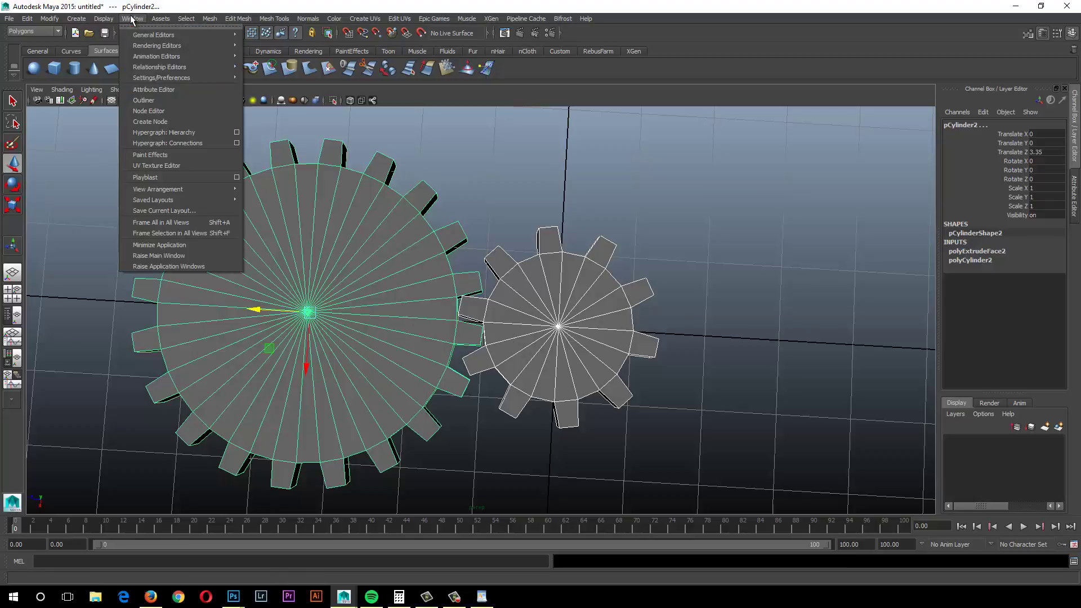
pyautogui.click(147, 111)
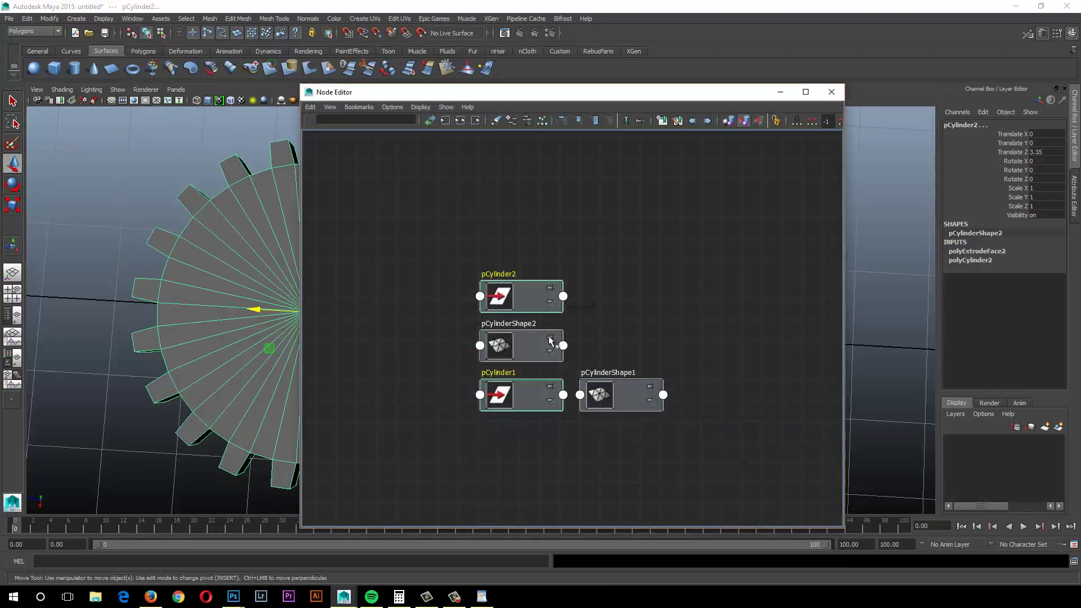
# Step: Move the Node Editor off the gears and arrange the pCylinder1 and pCylinder2 transform nodes side by side, clear of the shape nodes
pyautogui.moveTo(490, 93); pyautogui.dragTo(616, 96)
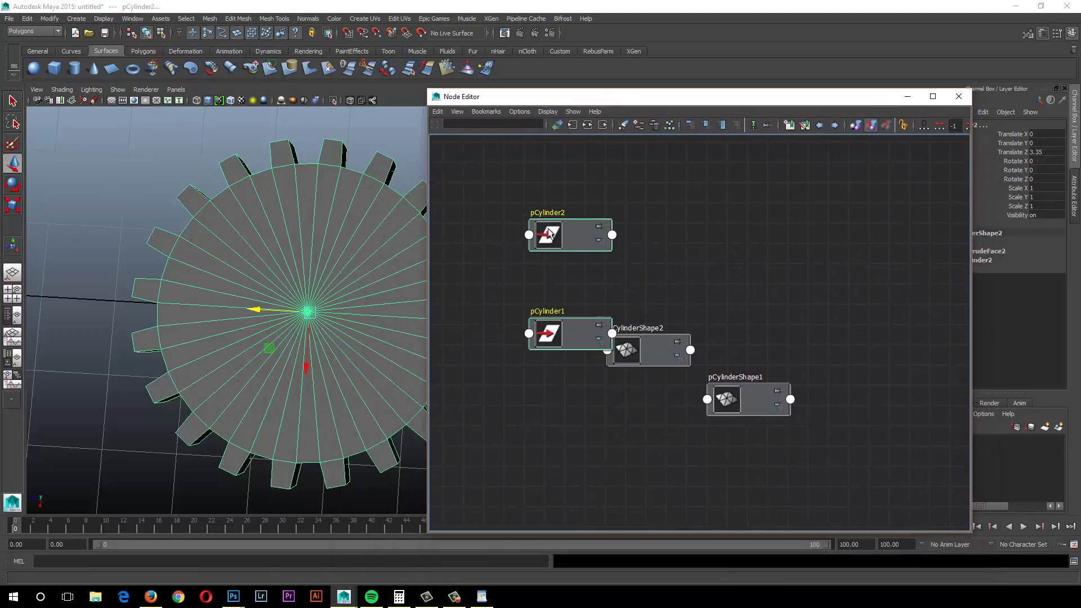
pyautogui.click(559, 265)
pyautogui.moveTo(557, 279); pyautogui.dragTo(549, 241)
pyautogui.moveTo(518, 192); pyautogui.dragTo(643, 244)
# Step: Create a Multiply Divide utility node and place it beside the pCylinder2 node
pyautogui.moveTo(745, 239); pyautogui.dragTo(743, 213, button='right')
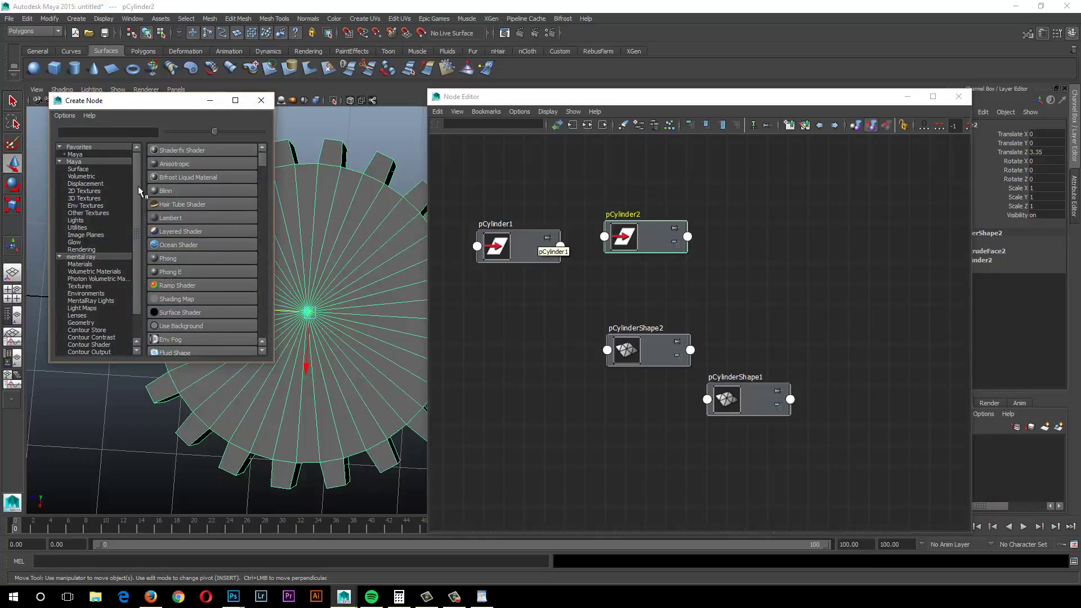
pyautogui.click(80, 228)
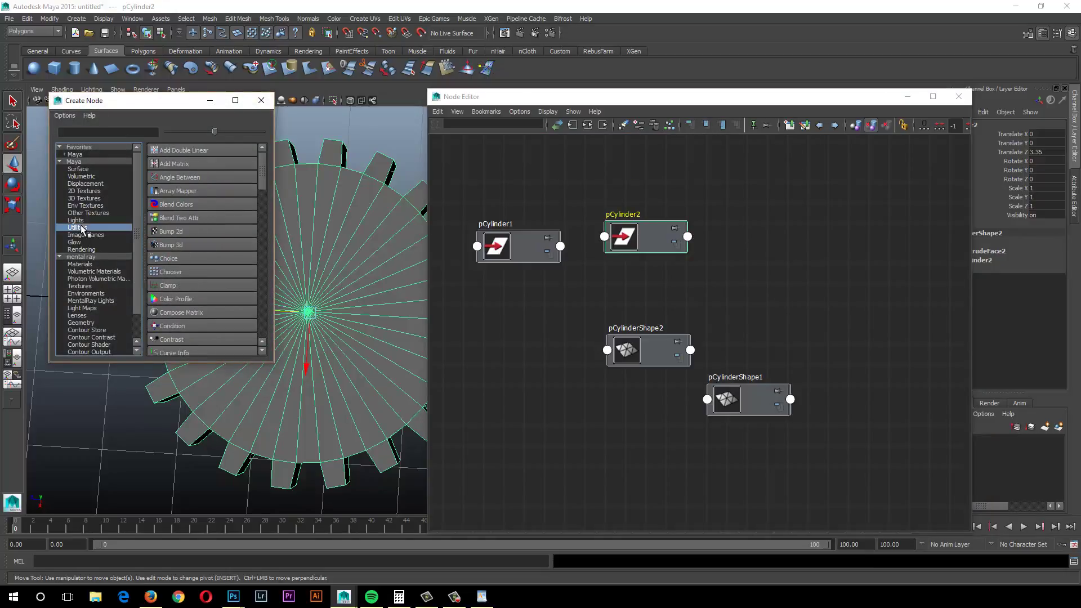
pyautogui.moveTo(261, 175); pyautogui.dragTo(259, 228)
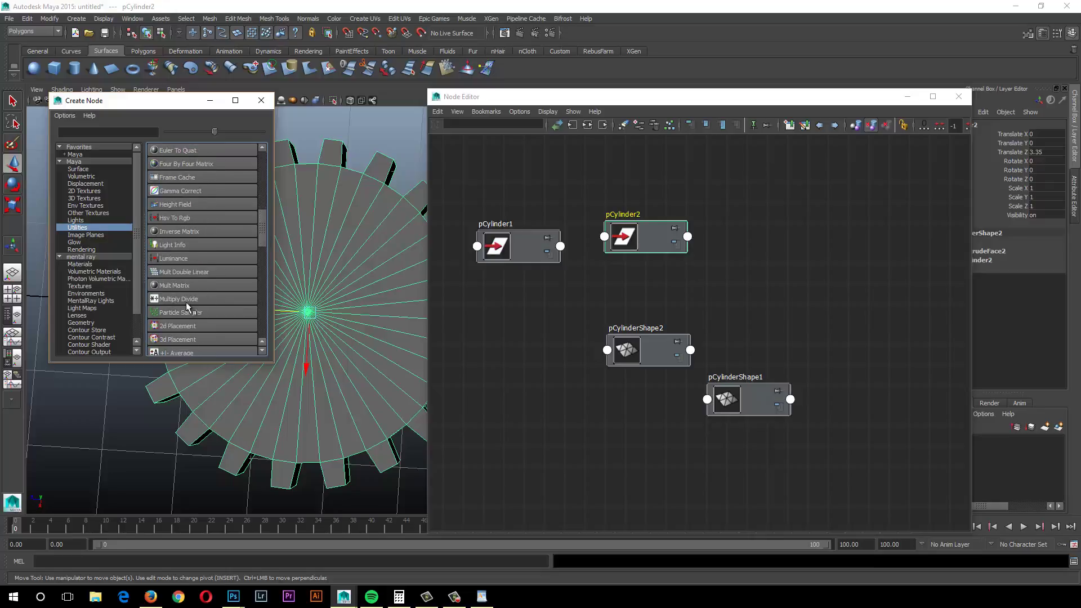
pyautogui.click(186, 300)
pyautogui.moveTo(726, 352); pyautogui.dragTo(751, 256)
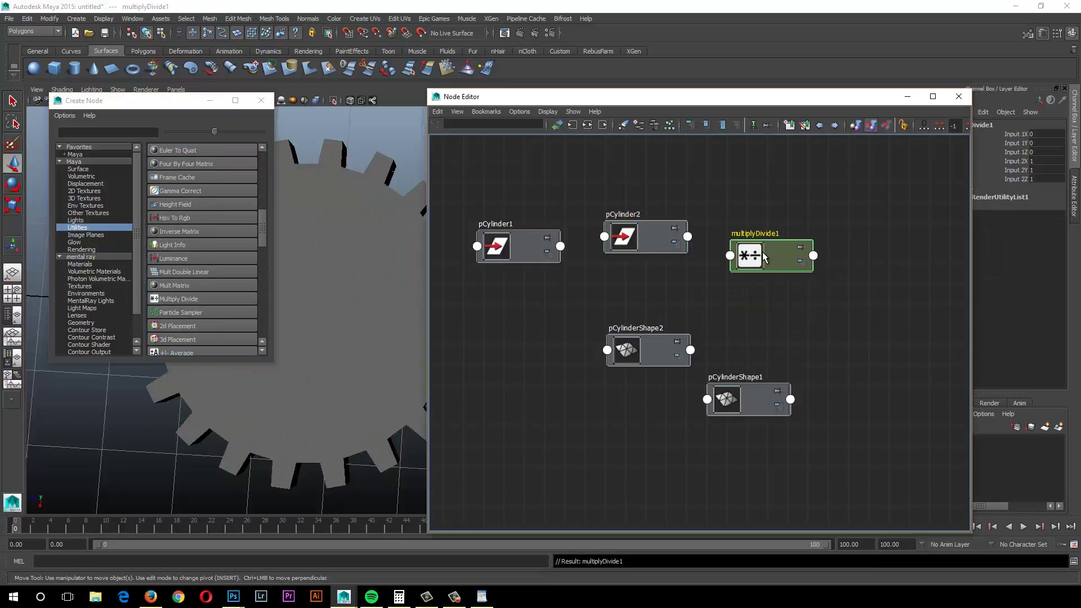
# Step: Connect pCylinder1's Rotate Y to Input 1Y of the Multiply Divide node
pyautogui.click(560, 246)
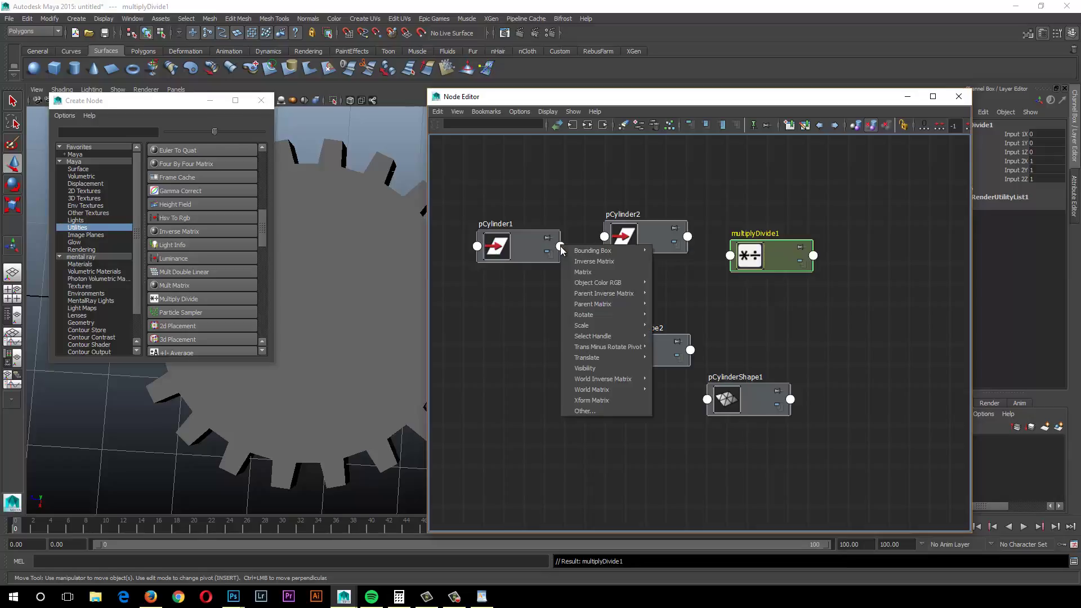
pyautogui.moveTo(565, 253)
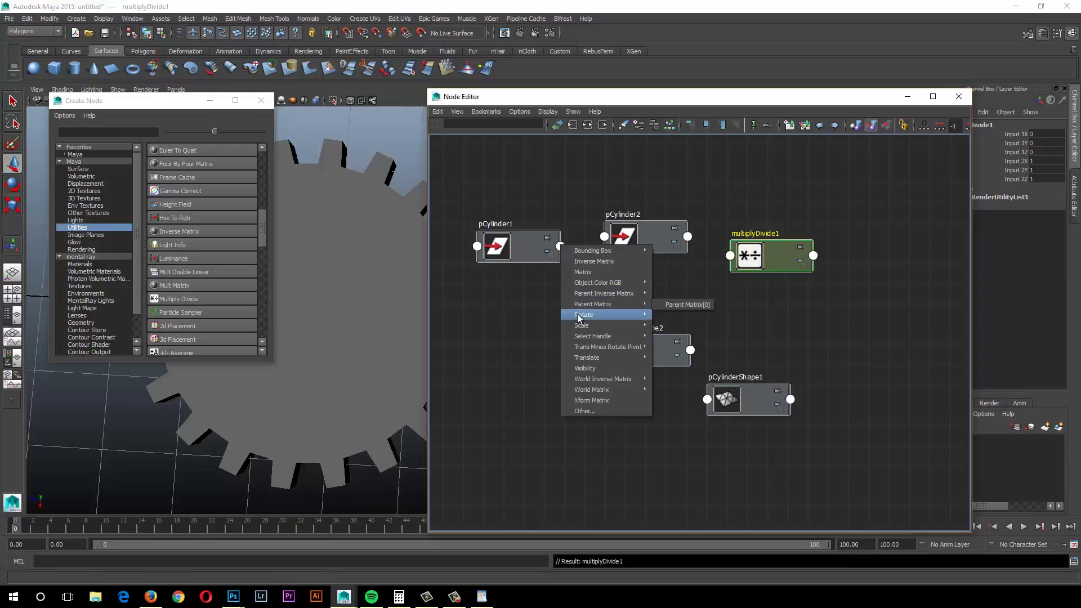
pyautogui.moveTo(580, 314)
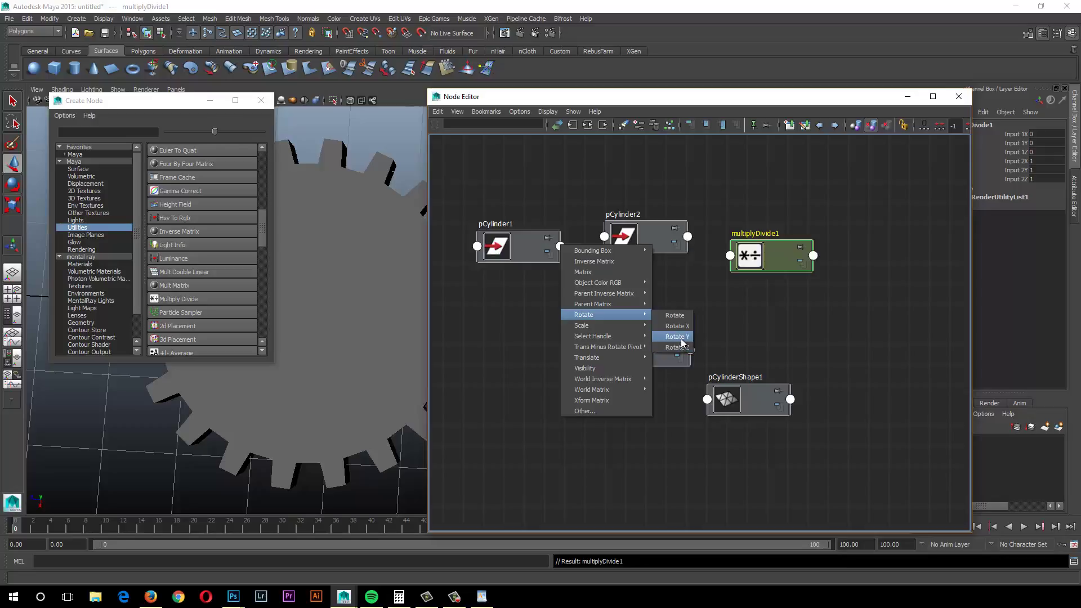
pyautogui.click(684, 337)
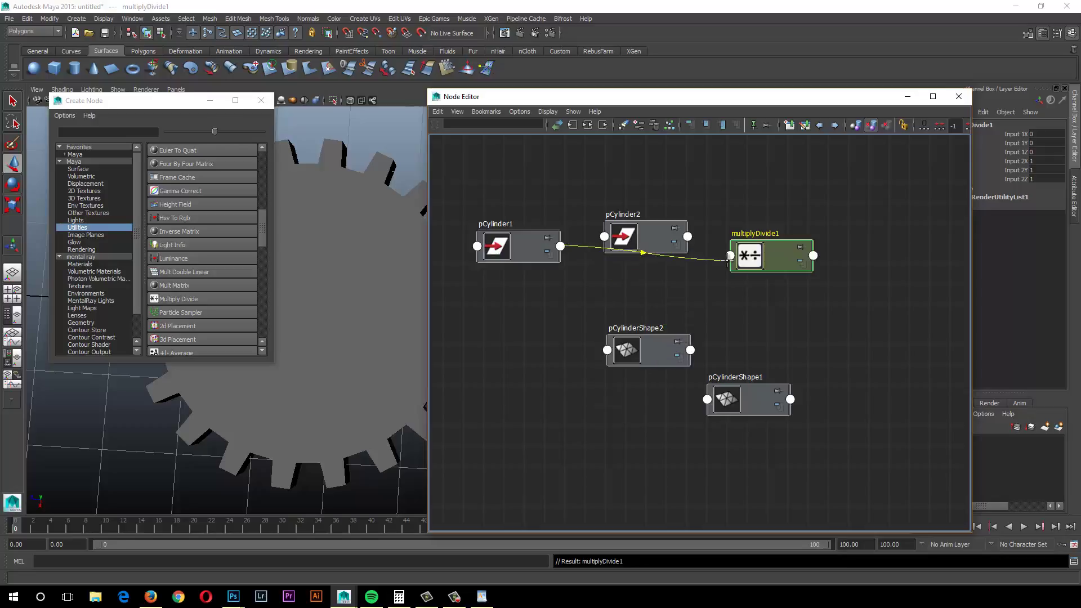
pyautogui.click(731, 258)
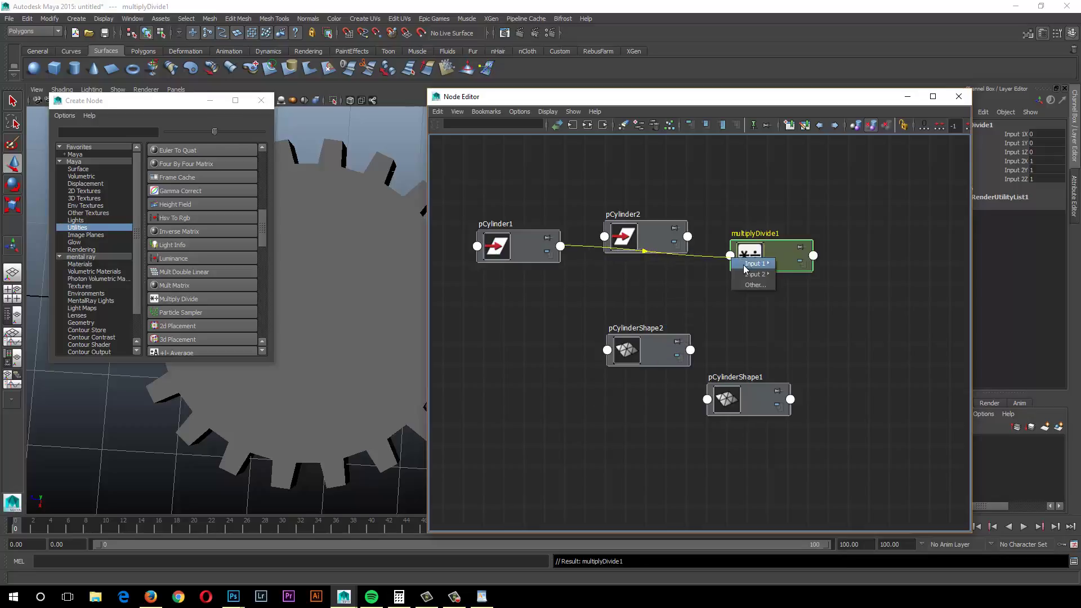
pyautogui.moveTo(754, 263)
pyautogui.click(799, 276)
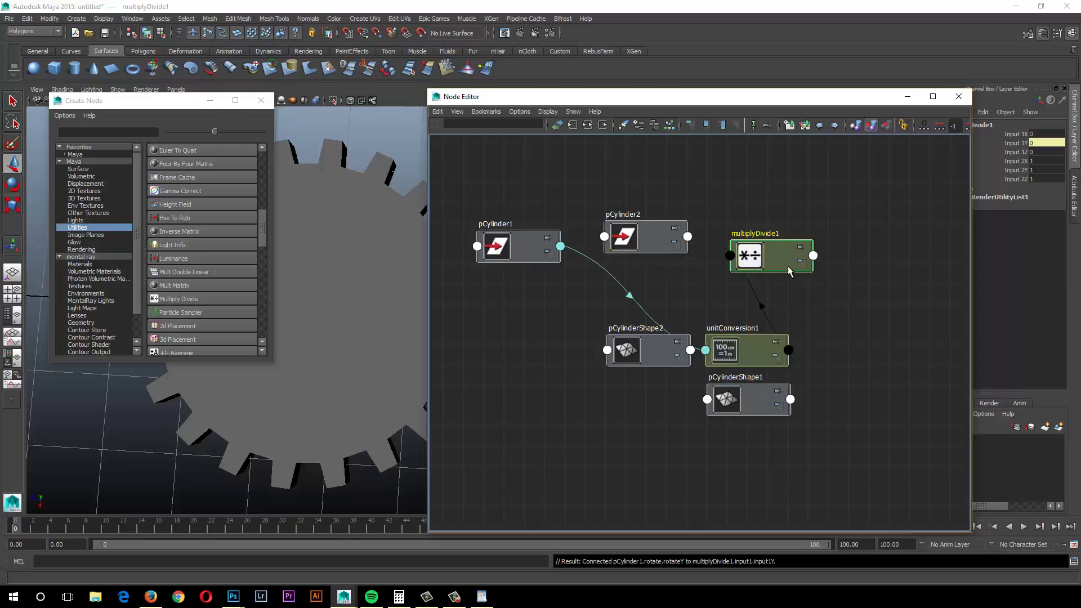
# Step: Set Input 2X, 2Y and 2Z of the Multiply Divide node to -0.5
pyautogui.moveTo(1043, 163); pyautogui.dragTo(1042, 179)
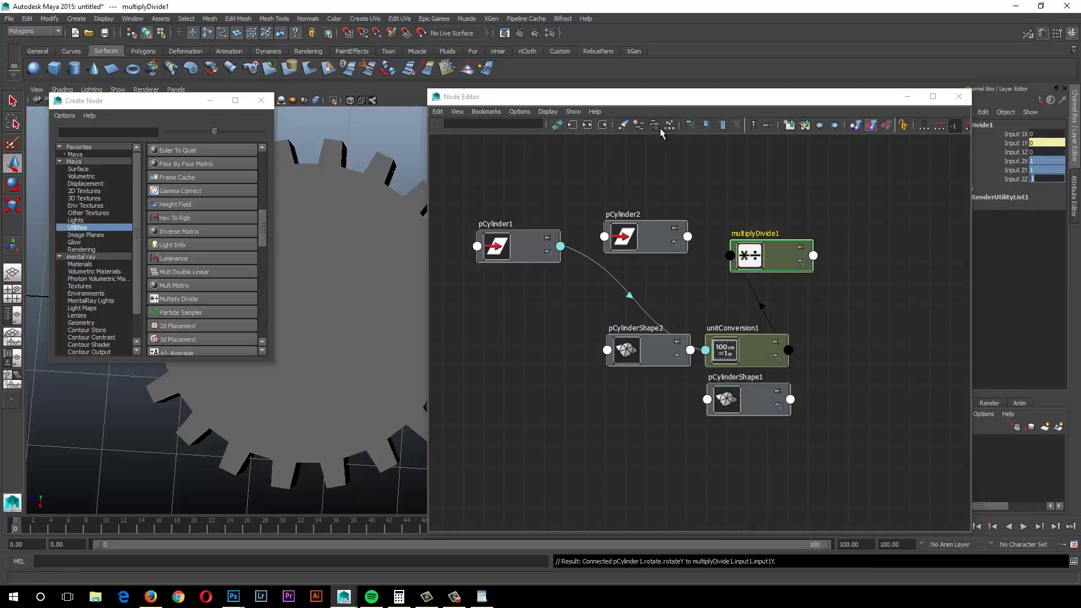
pyautogui.moveTo(640, 102); pyautogui.dragTo(782, 214)
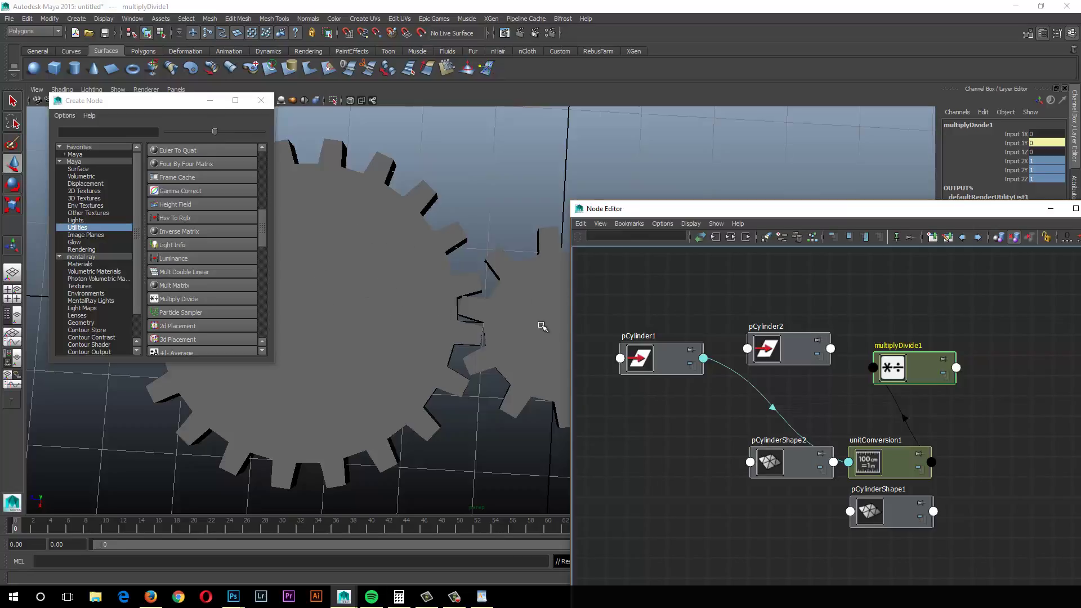
pyautogui.moveTo(715, 209); pyautogui.dragTo(293, 107)
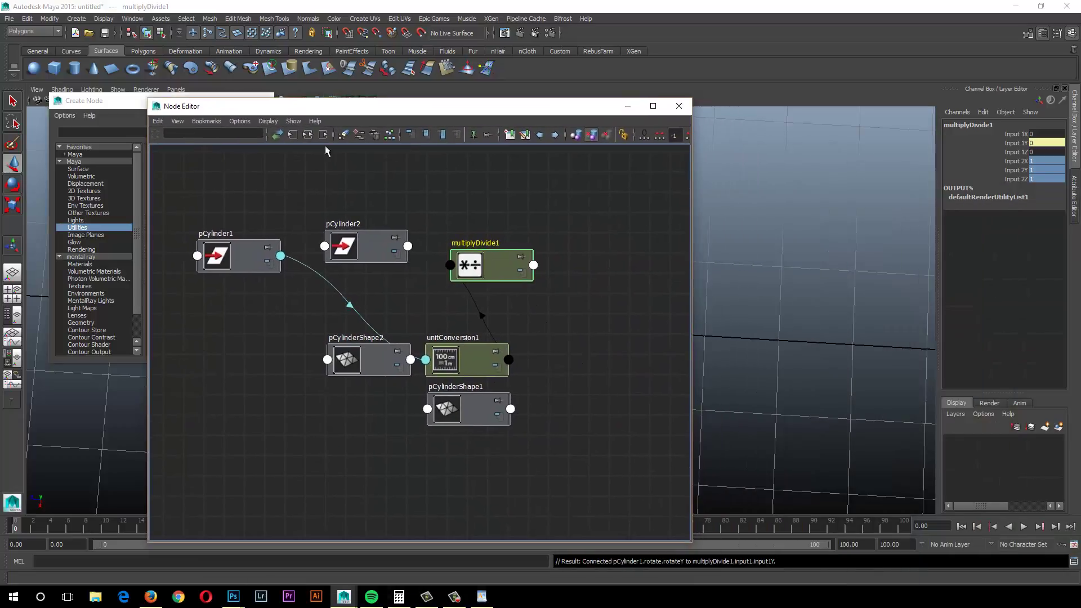
pyautogui.moveTo(1044, 162); pyautogui.dragTo(1039, 179)
pyautogui.click(1035, 179)
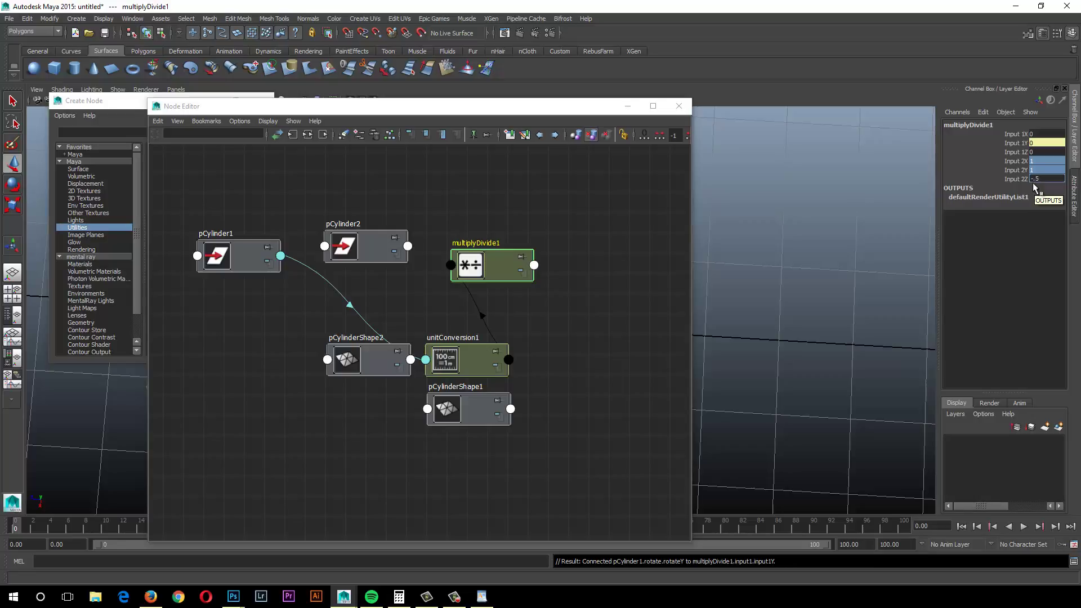
pyautogui.write('-.5')
pyautogui.press('Return')
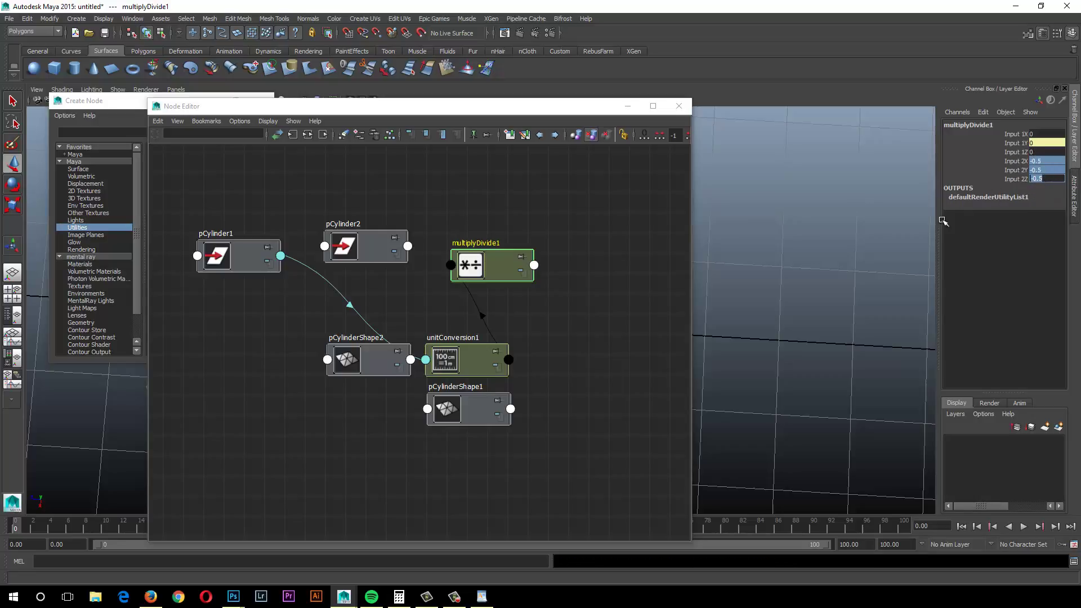
# Step: Connect Output Y of the Multiply Divide node to pCylinder2's Rotate Y
pyautogui.click(553, 266)
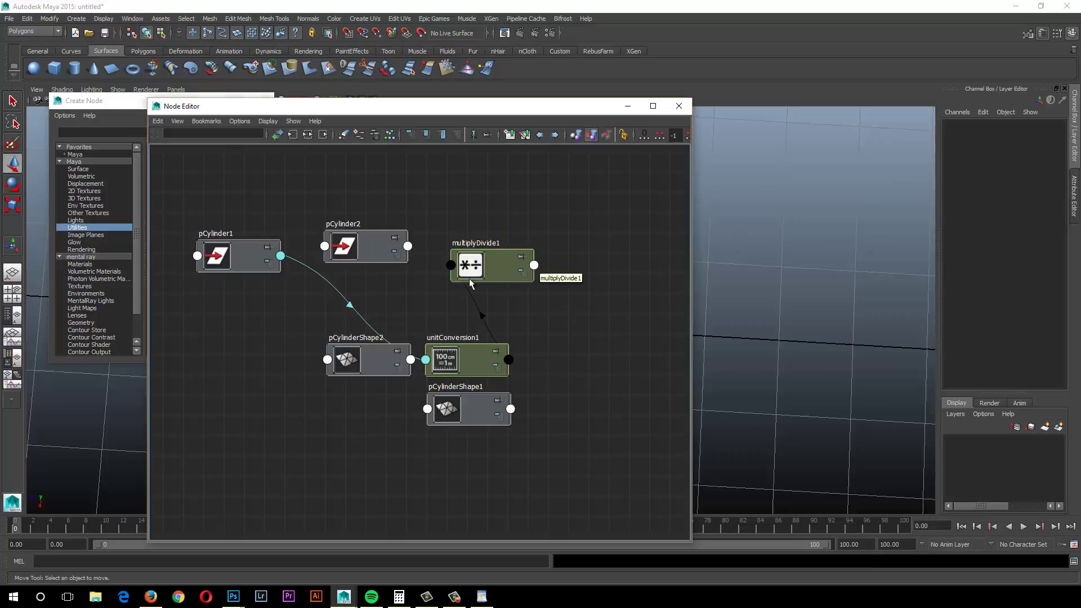
pyautogui.click(533, 266)
pyautogui.moveTo(555, 309)
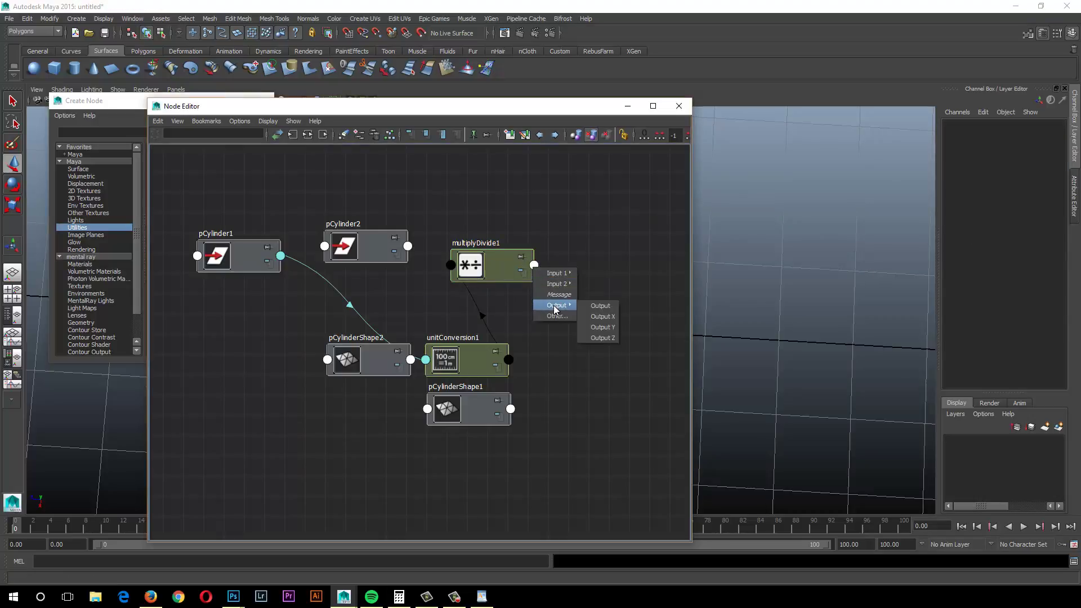
pyautogui.click(591, 325)
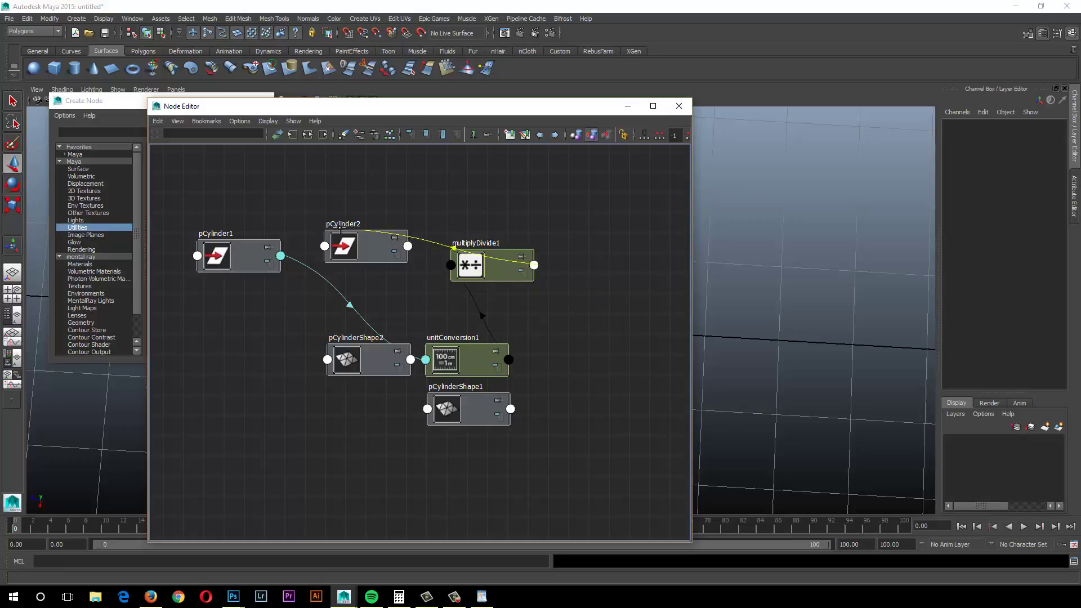
pyautogui.click(326, 247)
pyautogui.moveTo(351, 254)
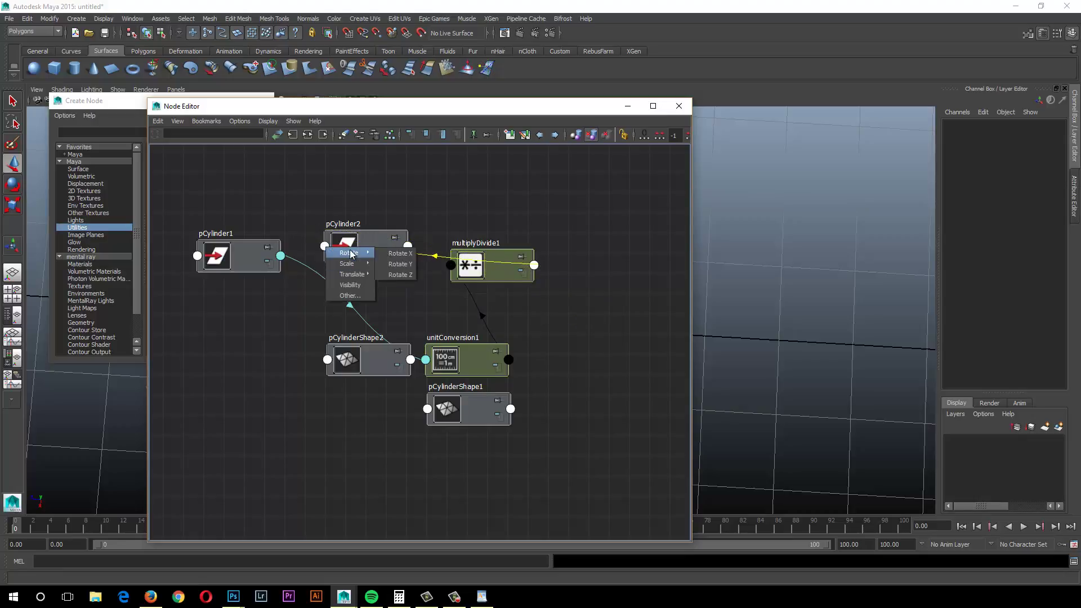
pyautogui.click(401, 264)
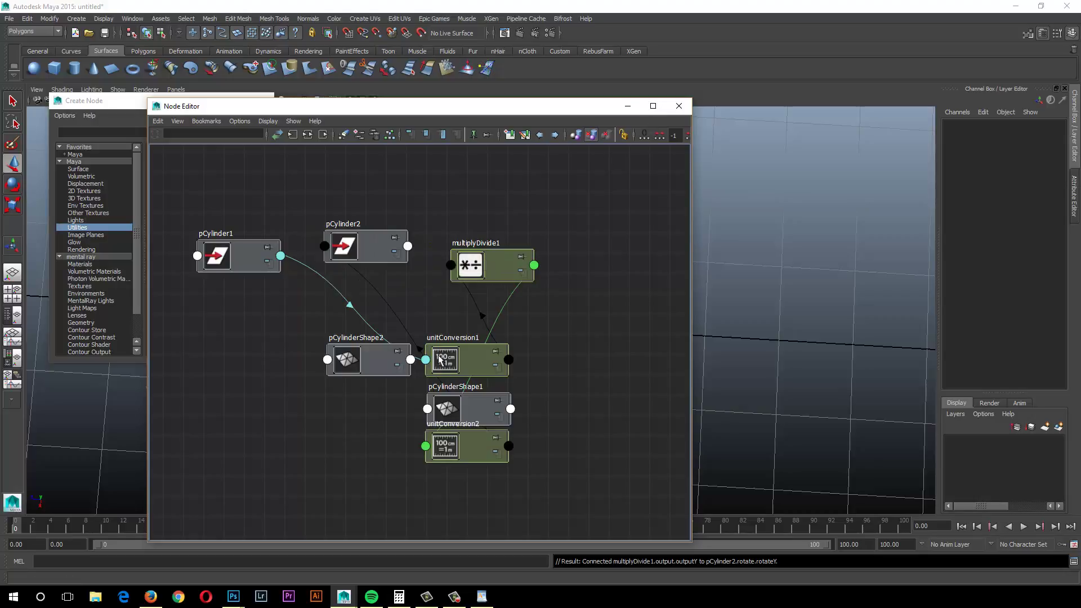
# Step: Arrange the connected nodes in a row: pCylinder1, unitConversion1, multiplyDivide1, unitConversion2 and pCylinder2, above the shape nodes
pyautogui.moveTo(468, 262); pyautogui.dragTo(313, 263)
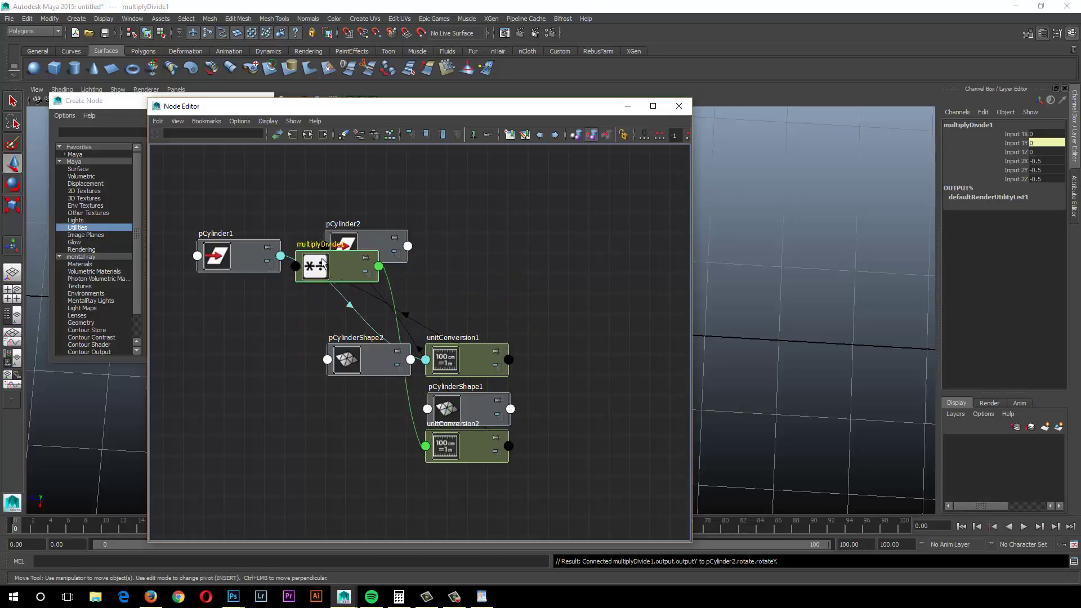
pyautogui.moveTo(372, 237); pyautogui.dragTo(556, 238)
pyautogui.moveTo(479, 436); pyautogui.dragTo(459, 258)
pyautogui.moveTo(361, 269); pyautogui.dragTo(375, 259)
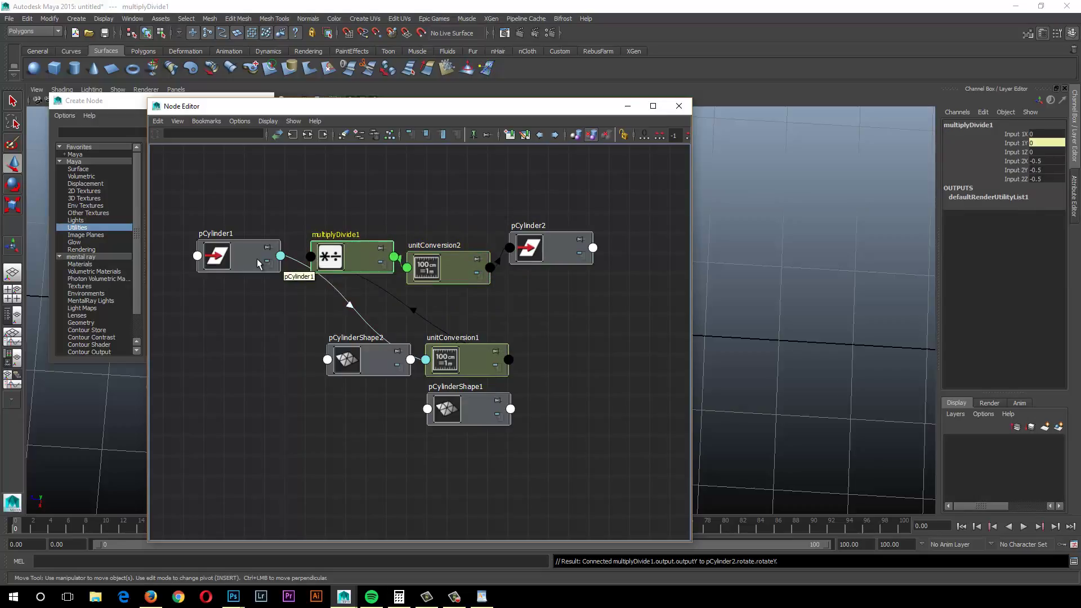
pyautogui.moveTo(257, 259); pyautogui.dragTo(214, 265)
pyautogui.moveTo(492, 371); pyautogui.dragTo(281, 263)
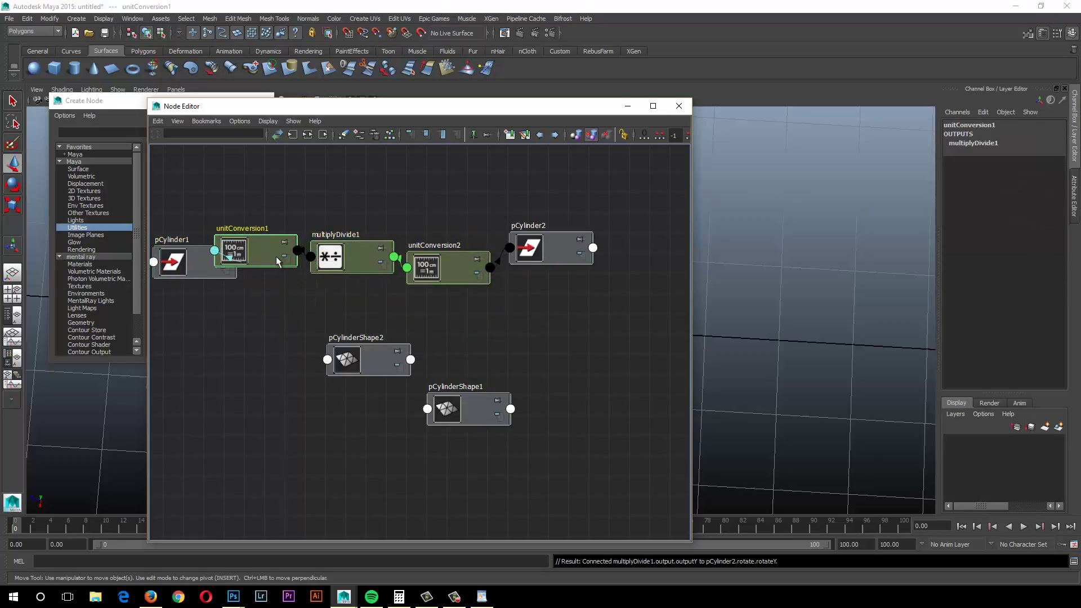
pyautogui.moveTo(184, 280); pyautogui.dragTo(128, 265)
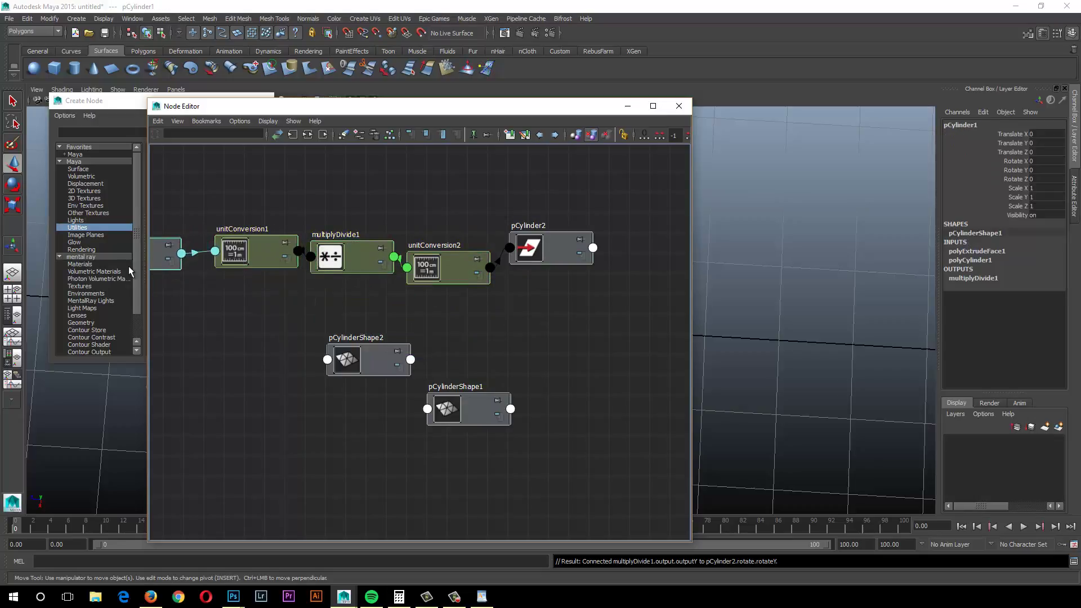
pyautogui.press('a')
pyautogui.moveTo(507, 309); pyautogui.dragTo(512, 297)
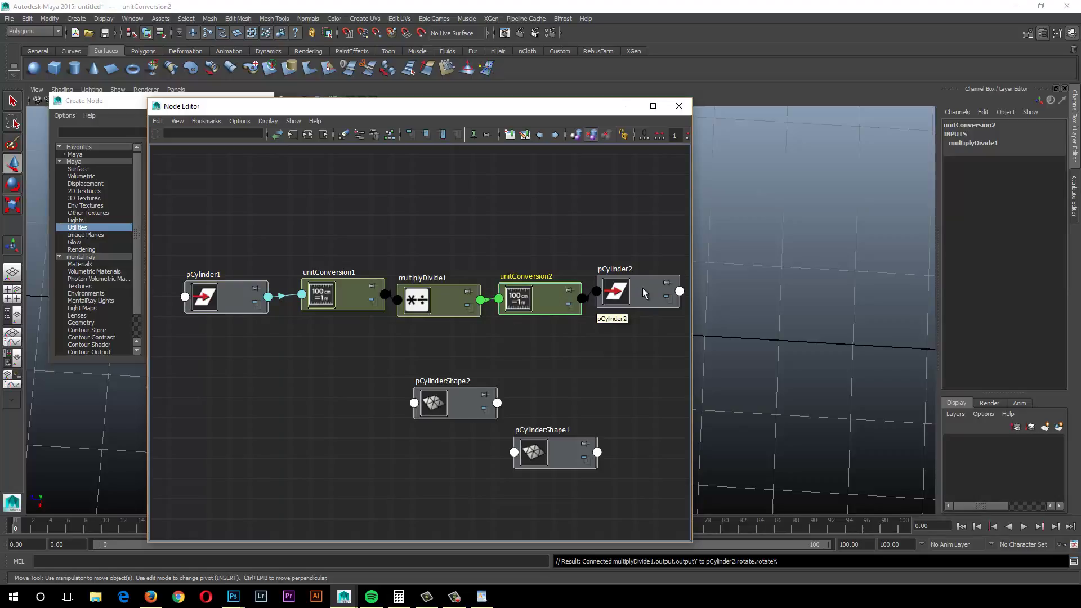
# Step: Minimize the Node Editor and rotate the small gear about its Y axis to test the linked rotation, then deselect it
pyautogui.click(626, 108)
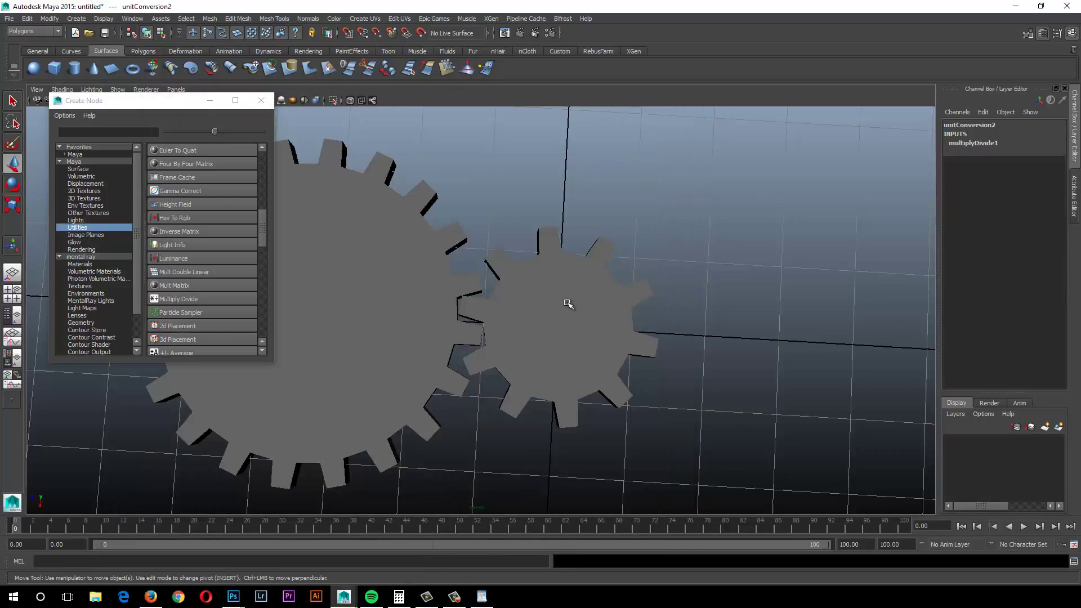
pyautogui.click(569, 302)
pyautogui.keyDown('alt'); pyautogui.moveTo(620, 309); pyautogui.dragTo(605, 279); pyautogui.keyUp('alt')
pyautogui.press('e')
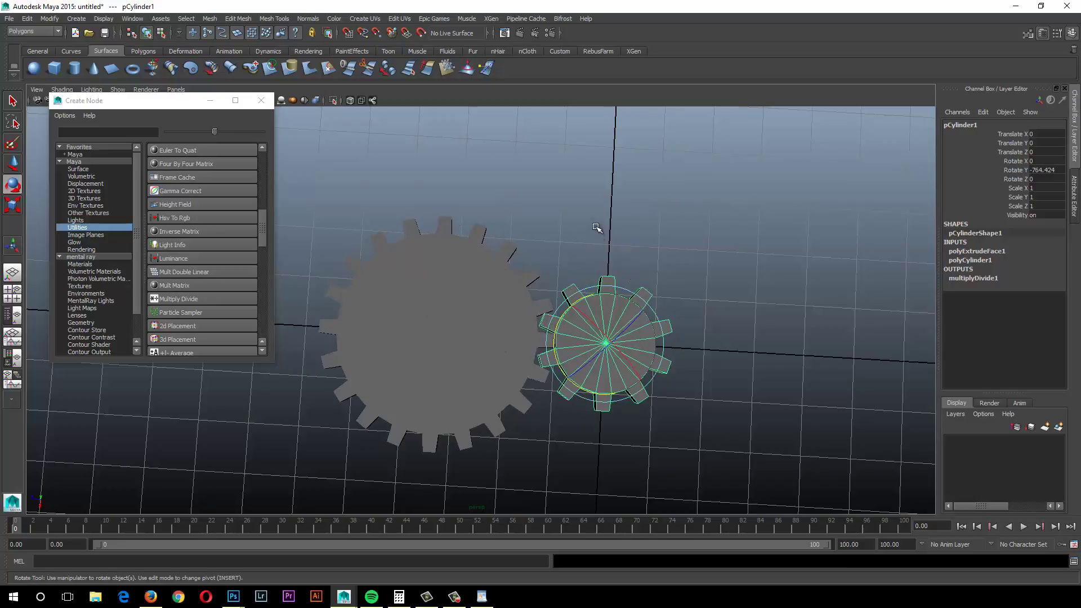
pyautogui.click(597, 231)
# Step: Create a third polygon cylinder and move it just beyond the large gear, to about X -3.619 and Z 3.159
pyautogui.keyDown('alt'); pyautogui.moveTo(539, 209); pyautogui.dragTo(627, 289, button='middle'); pyautogui.keyUp('alt')
pyautogui.keyDown('alt'); pyautogui.moveTo(567, 355); pyautogui.dragTo(513, 275, button='middle'); pyautogui.keyUp('alt')
pyautogui.keyDown('alt'); pyautogui.moveTo(513, 275); pyautogui.dragTo(321, 186); pyautogui.keyUp('alt')
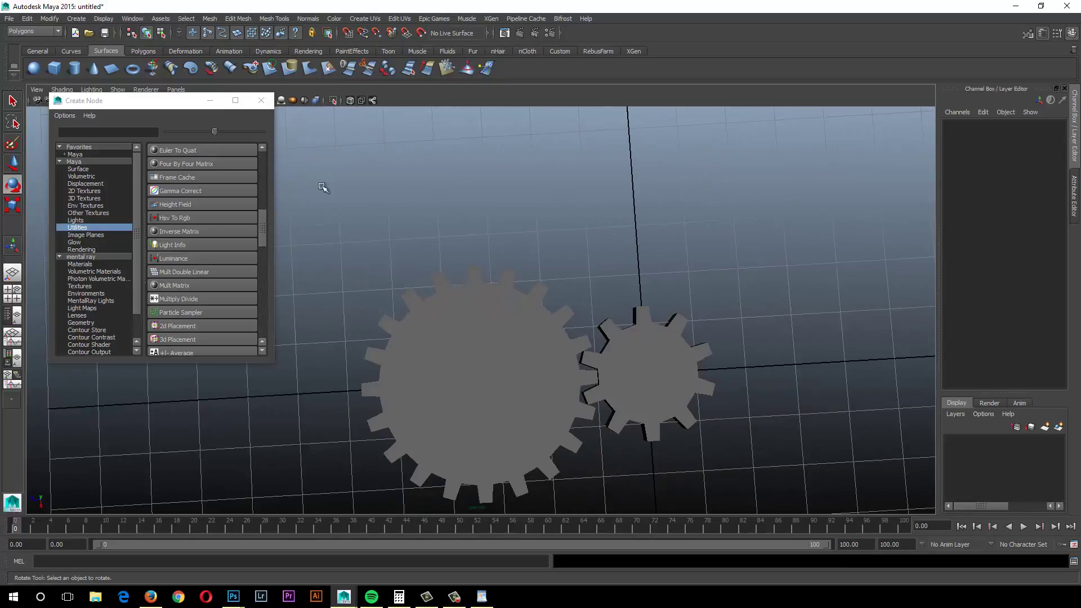
pyautogui.click(75, 18)
pyautogui.moveTo(83, 49)
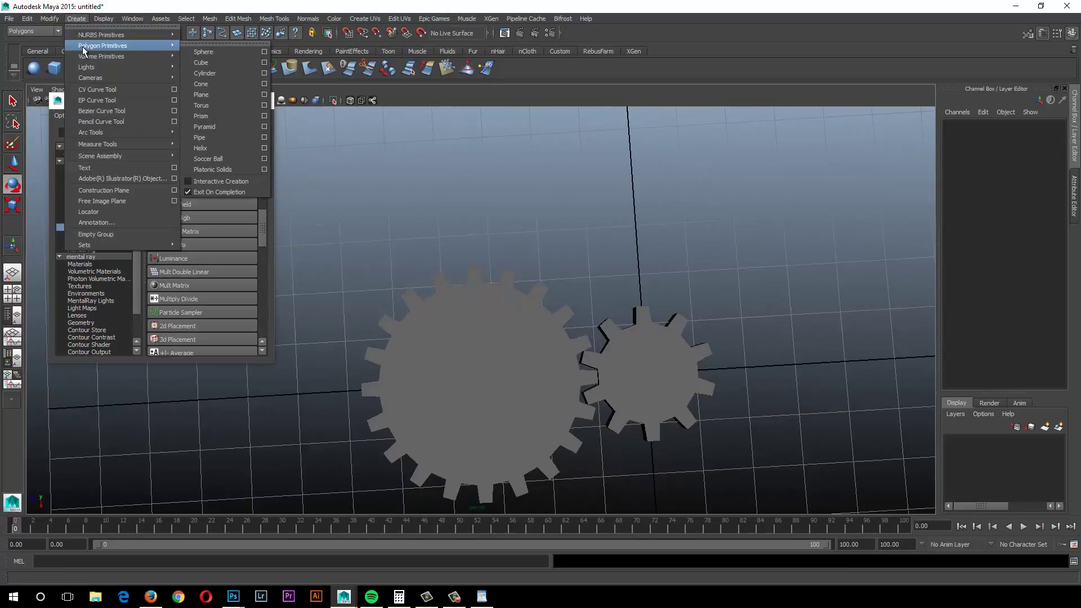
pyautogui.click(218, 74)
pyautogui.press('w')
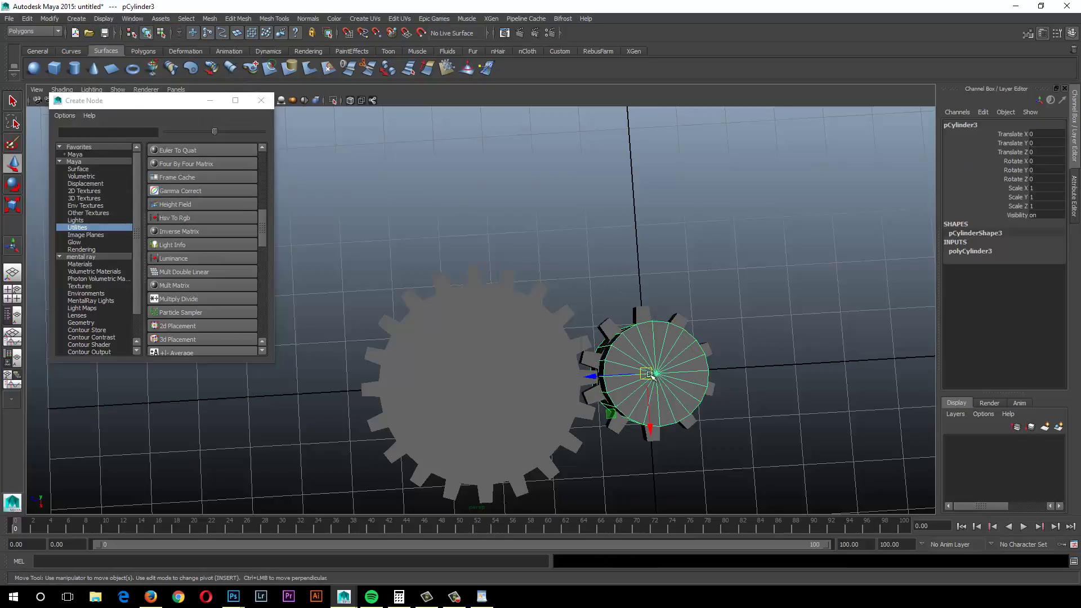
pyautogui.moveTo(622, 375); pyautogui.dragTo(457, 385)
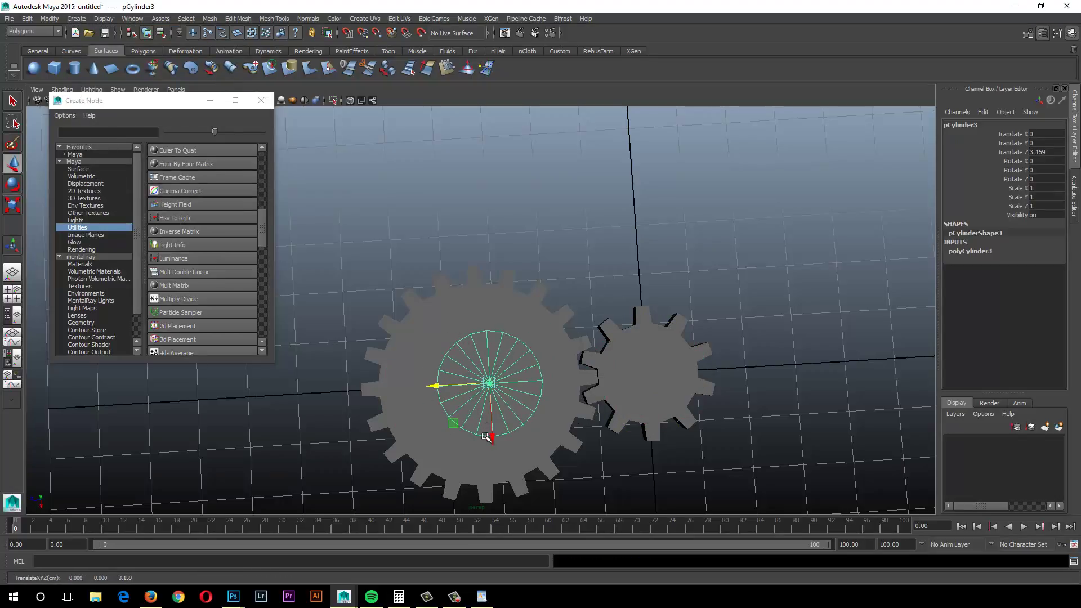
pyautogui.moveTo(492, 439); pyautogui.dragTo(482, 251)
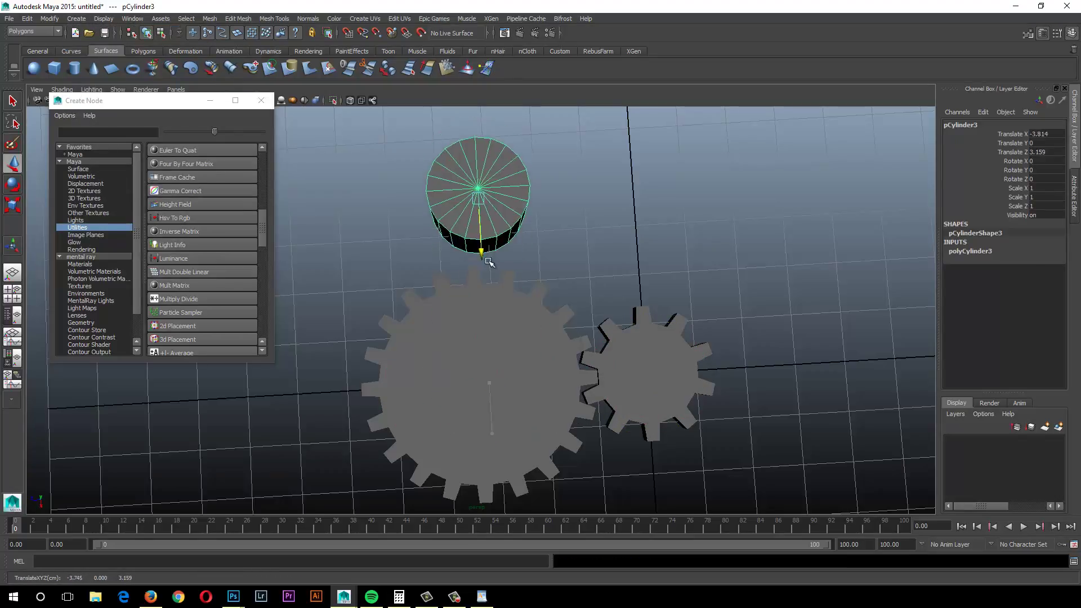
# Step: Set the new cylinder's height to 0.4
pyautogui.click(957, 251)
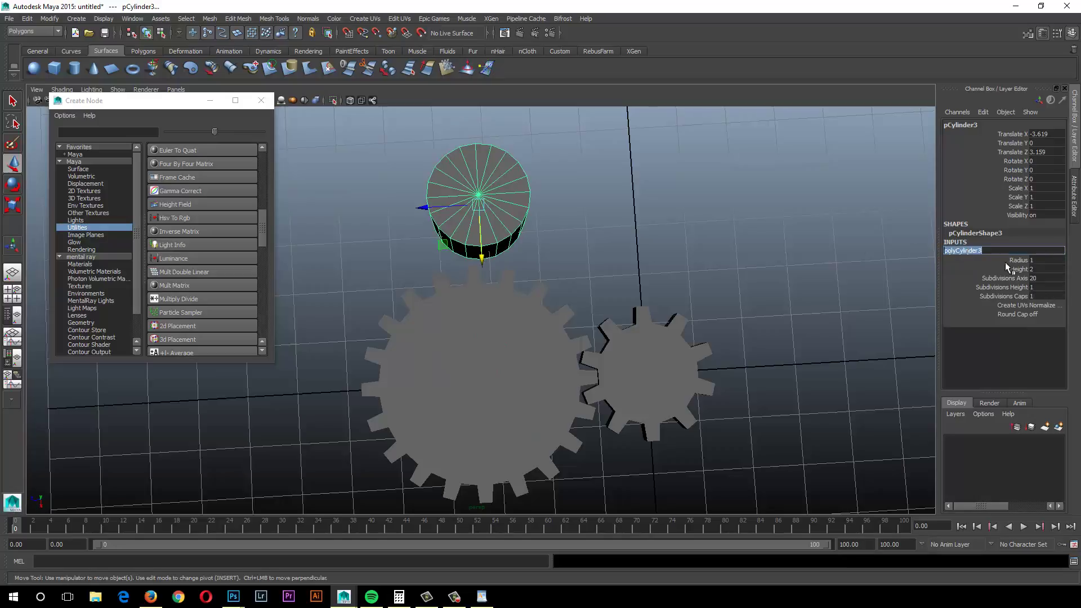
pyautogui.click(1045, 270)
pyautogui.write('.4')
pyautogui.press('Return')
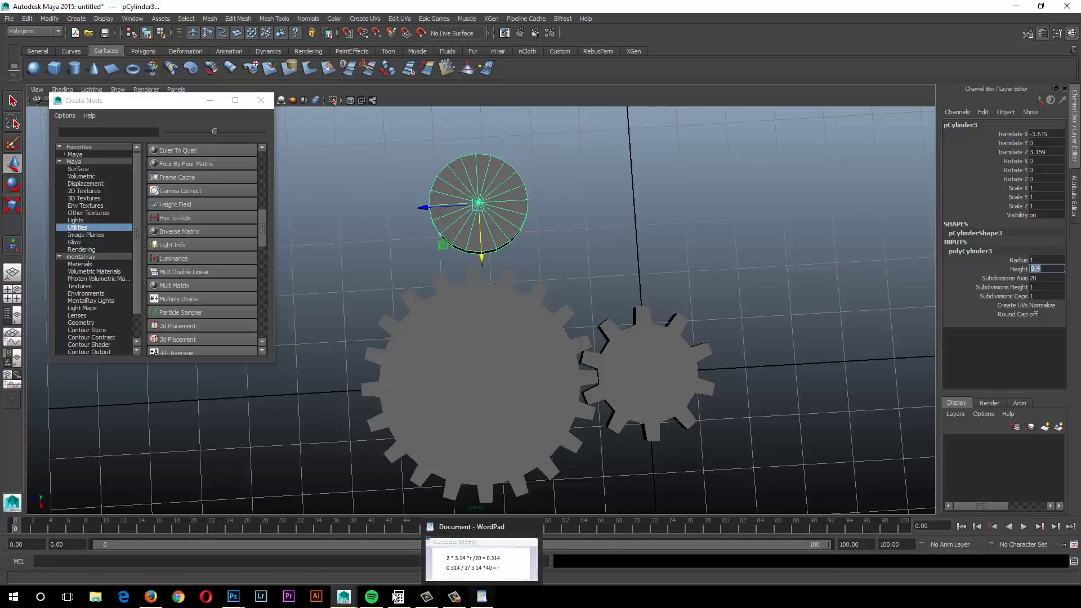
# Step: Consult the gear ratio chart in Firefox, return to Maya and set the new cylinder's Subdivisions Axis to 15
pyautogui.click(151, 596)
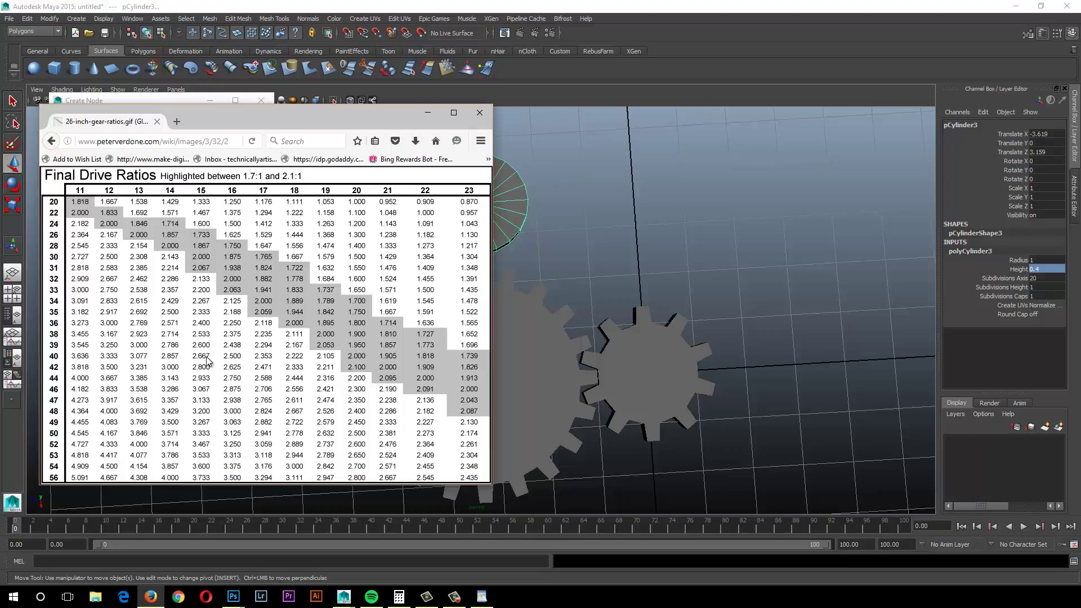
pyautogui.click(569, 222)
pyautogui.click(495, 210)
pyautogui.click(962, 252)
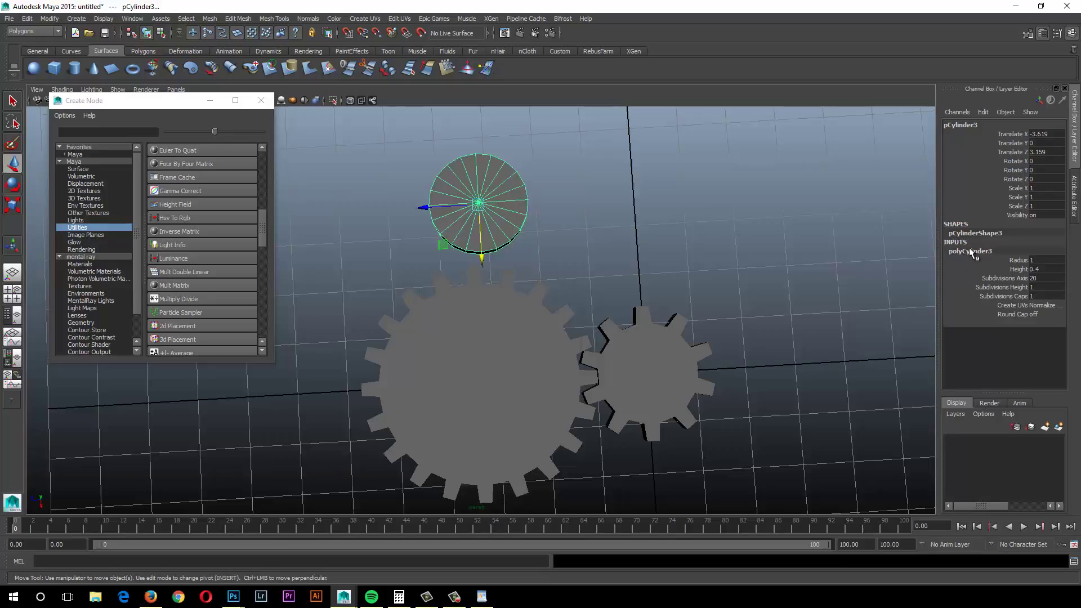
pyautogui.click(1037, 278)
pyautogui.press('Return')
pyautogui.keyDown('alt'); pyautogui.moveTo(426, 259); pyautogui.dragTo(387, 251, button='middle'); pyautogui.keyUp('alt')
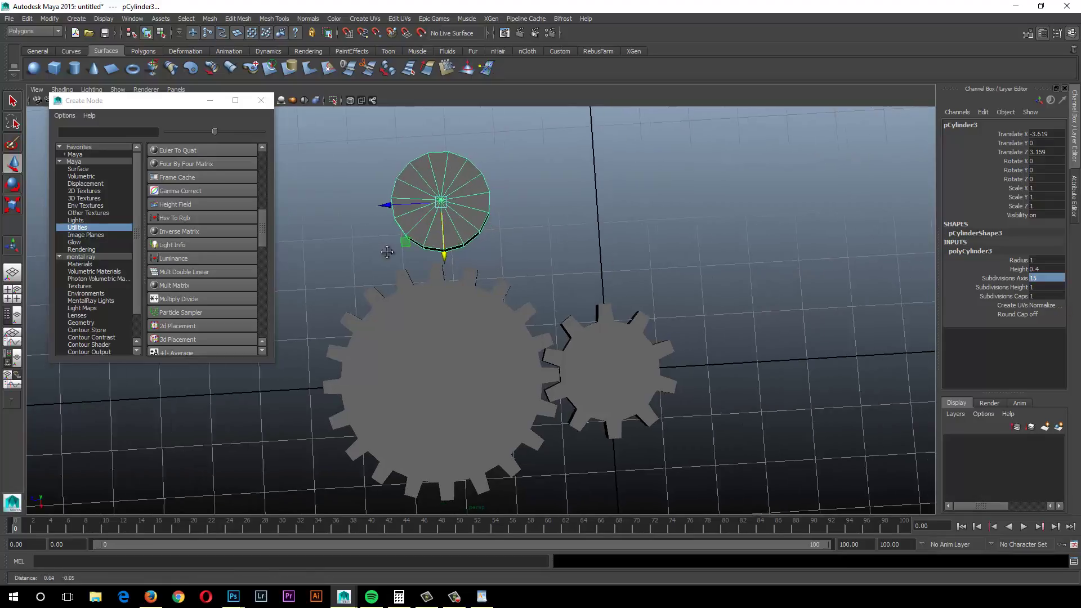
pyautogui.scroll(3, 387, 251)
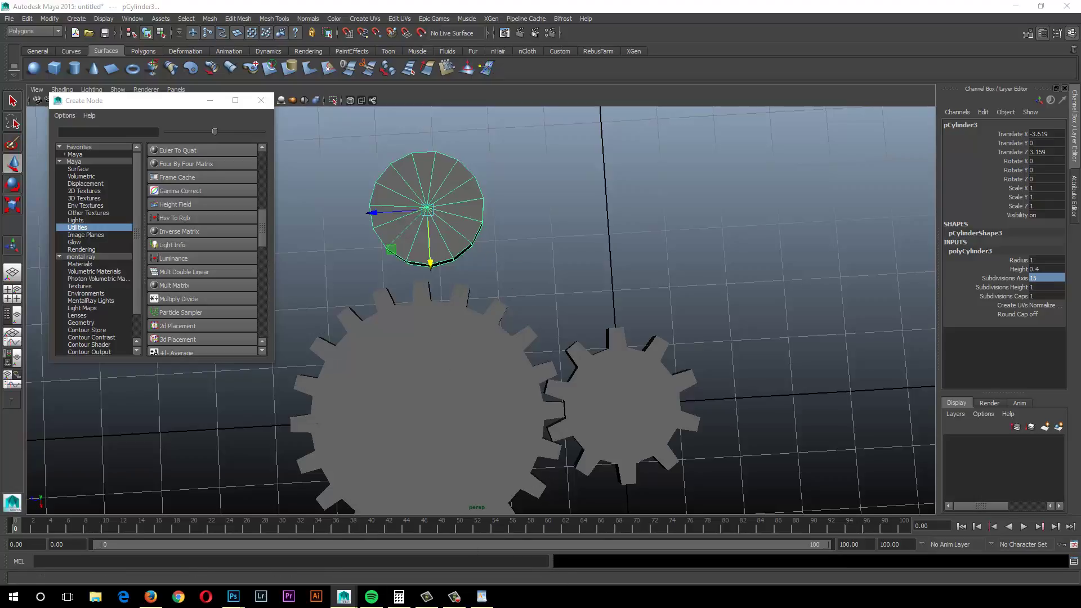
# Step: Switch to the WordPad document and replace 40 with 15 in the radius formula
pyautogui.click(482, 596)
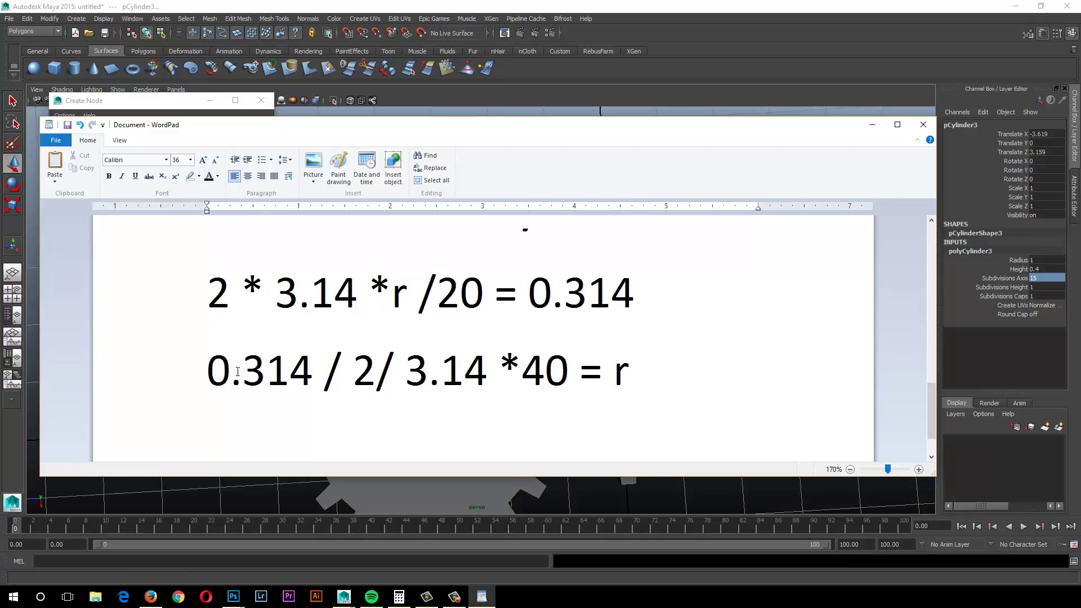
pyautogui.click(620, 379)
pyautogui.hotkey('shift', 'Left')
pyautogui.hotkey('shift', 'Left')
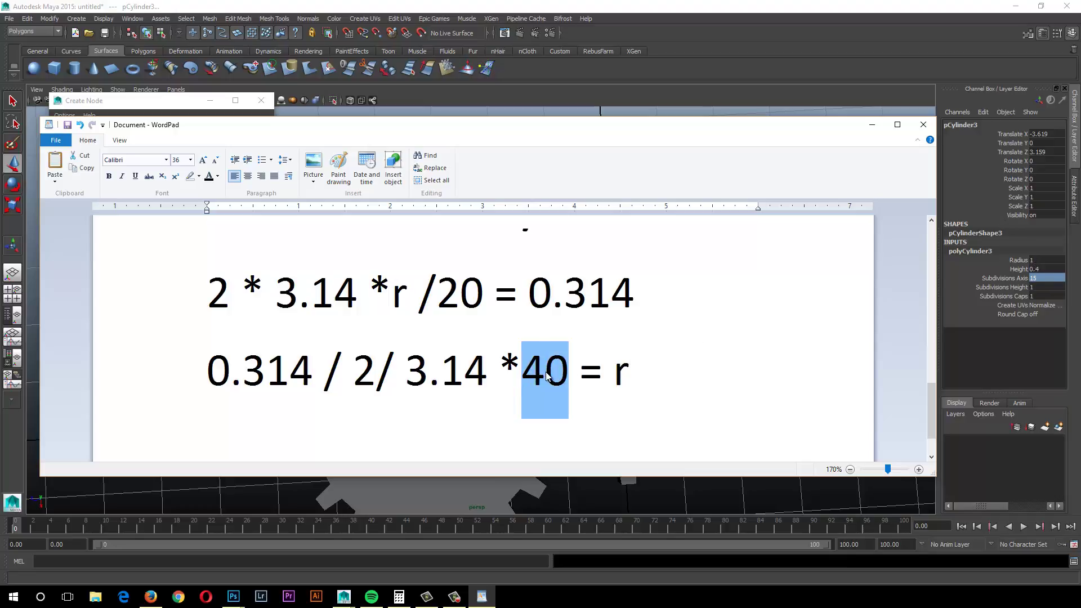
pyautogui.press('Right')
pyautogui.hotkey('shift', 'Left')
pyautogui.hotkey('shift', 'Left')
pyautogui.write('15')
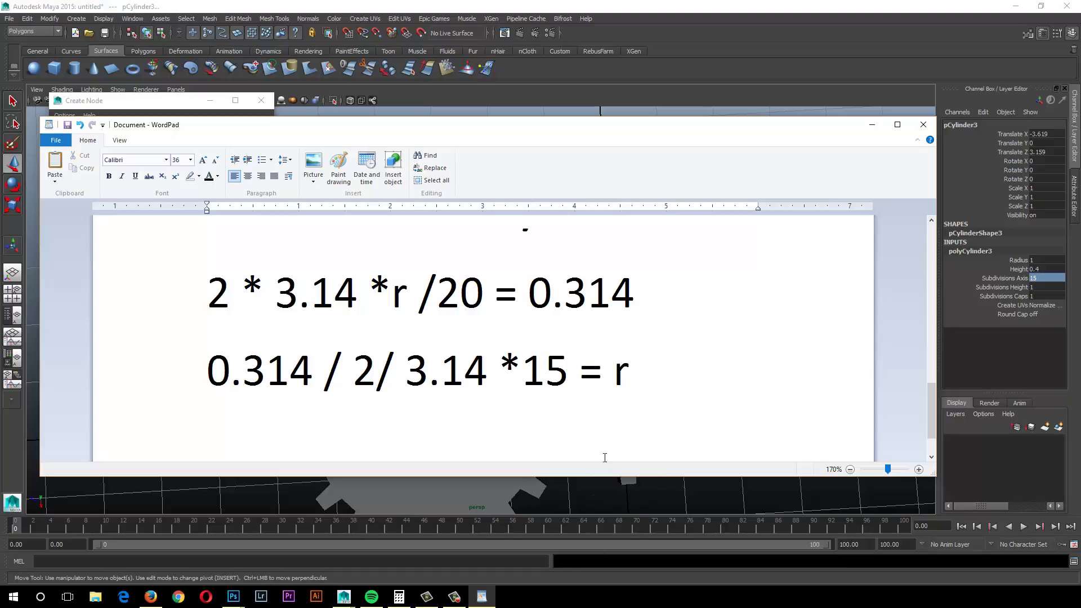
# Step: Calculate the third gear's radius in Calculator as 0.314 ÷ 2 ÷ 3.14 × 15
pyautogui.click(399, 596)
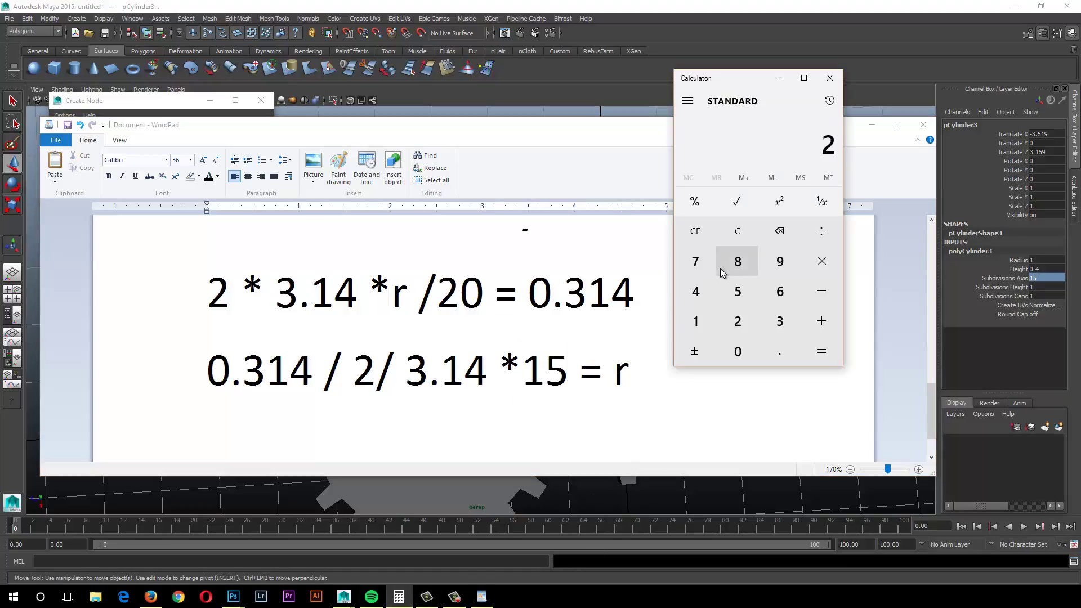
pyautogui.click(731, 242)
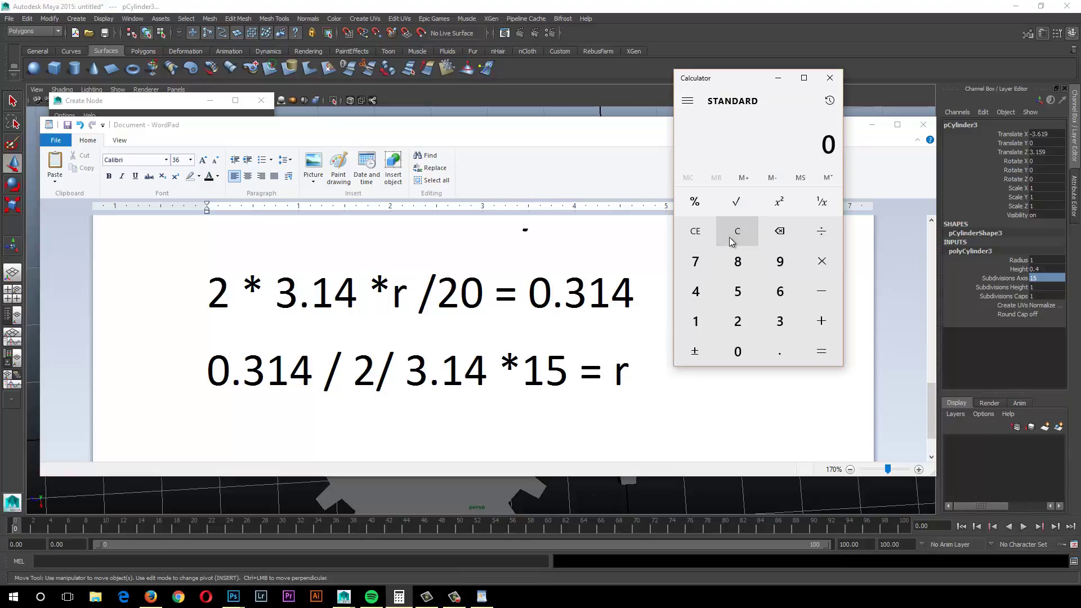
pyautogui.click(738, 358)
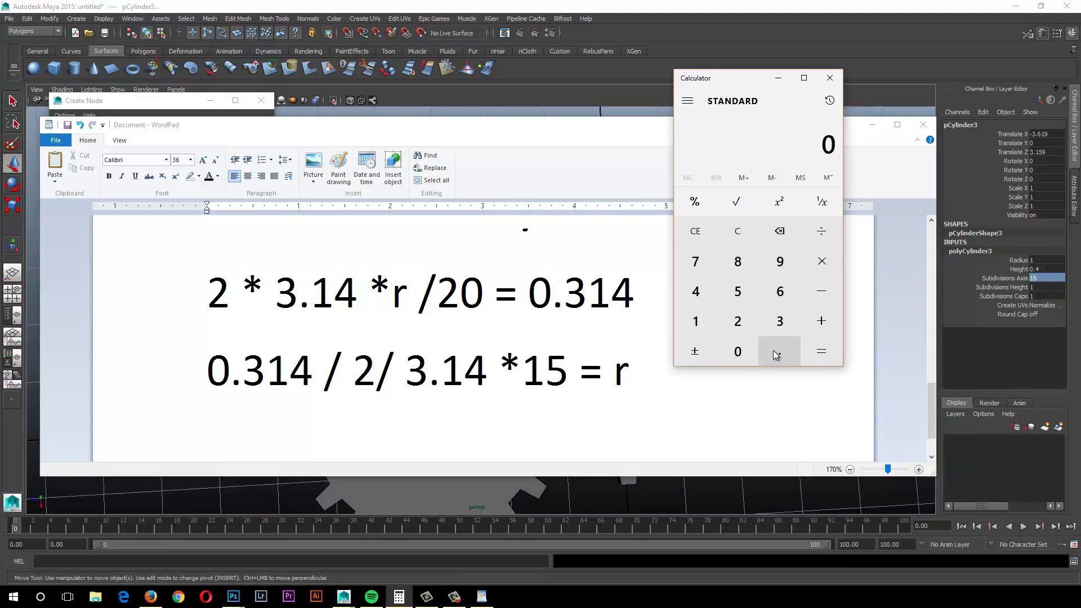
pyautogui.click(774, 353)
pyautogui.click(780, 321)
pyautogui.click(697, 321)
pyautogui.click(696, 291)
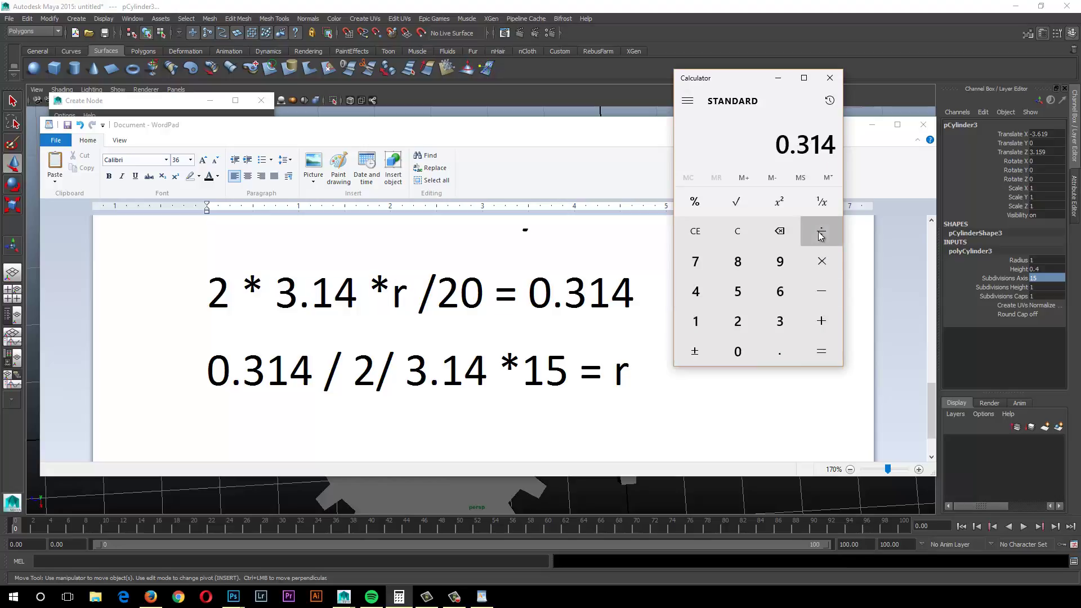
pyautogui.click(821, 235)
pyautogui.click(741, 317)
pyautogui.click(823, 232)
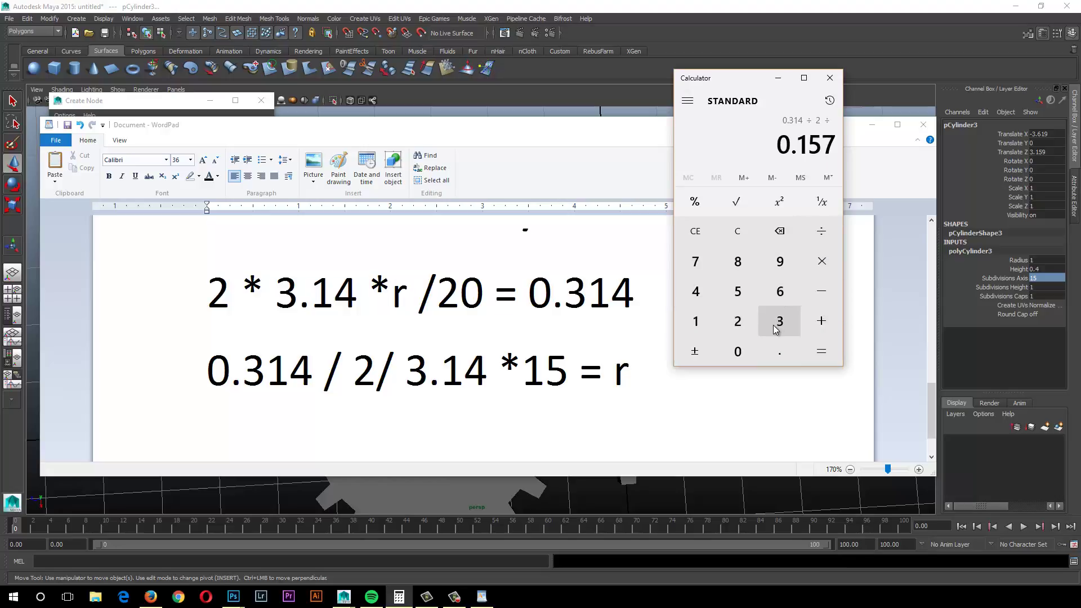
pyautogui.click(774, 329)
pyautogui.click(780, 356)
pyautogui.click(696, 322)
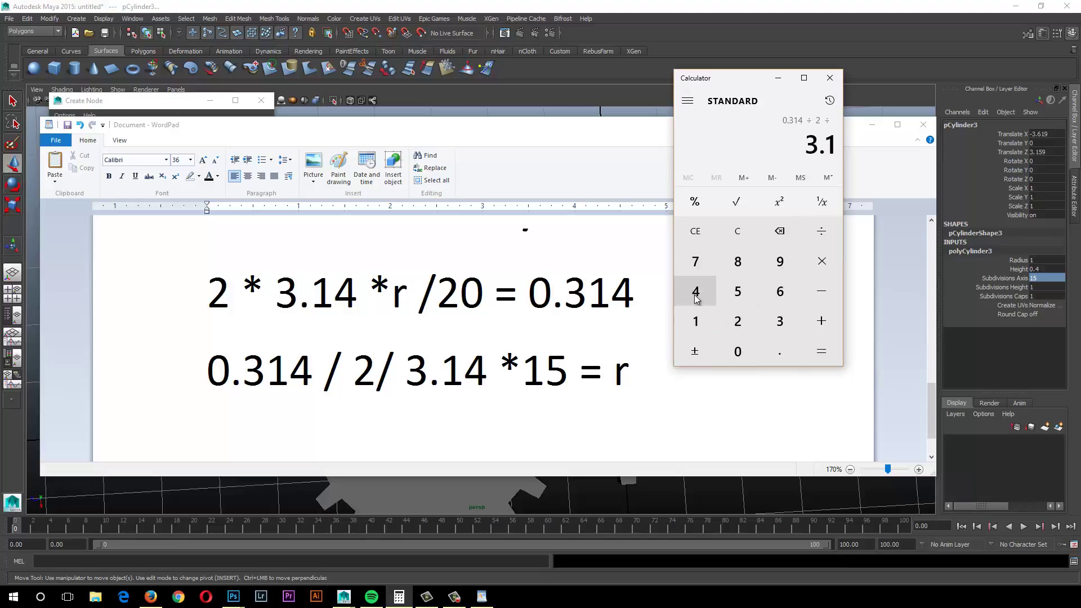
pyautogui.click(696, 292)
pyautogui.click(819, 262)
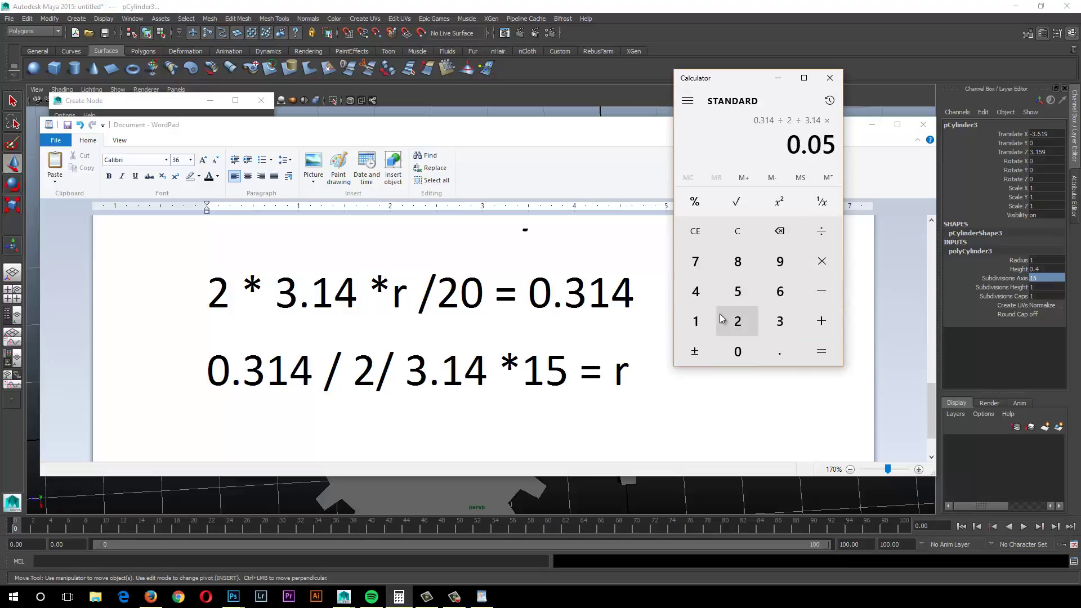
pyautogui.click(698, 321)
pyautogui.click(743, 294)
pyautogui.click(820, 358)
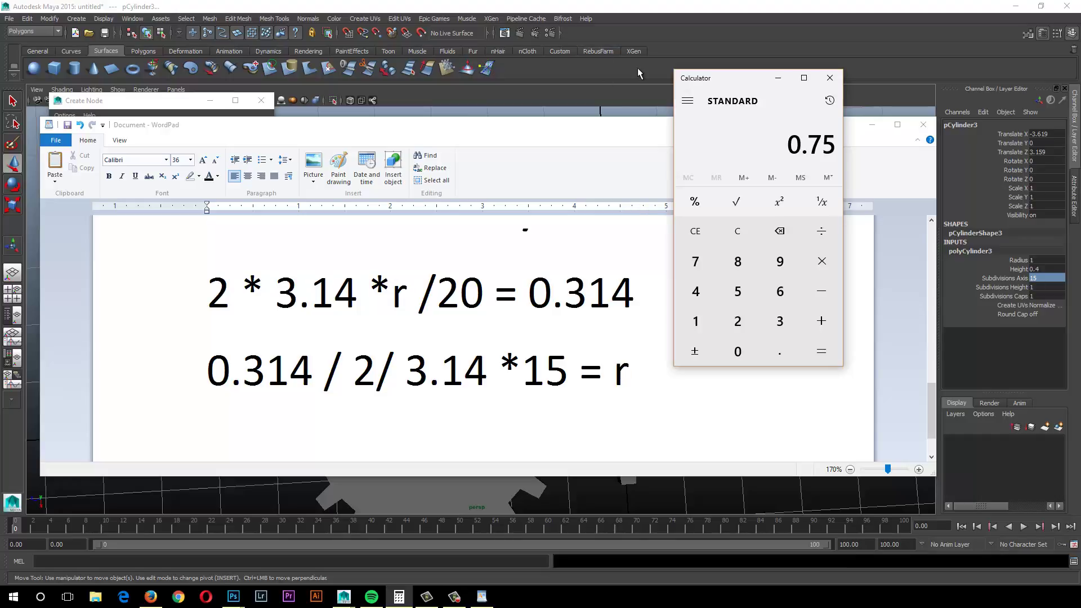
# Step: Return to Maya and set the third cylinder's radius to 0.75
pyautogui.click(621, 70)
pyautogui.click(1041, 261)
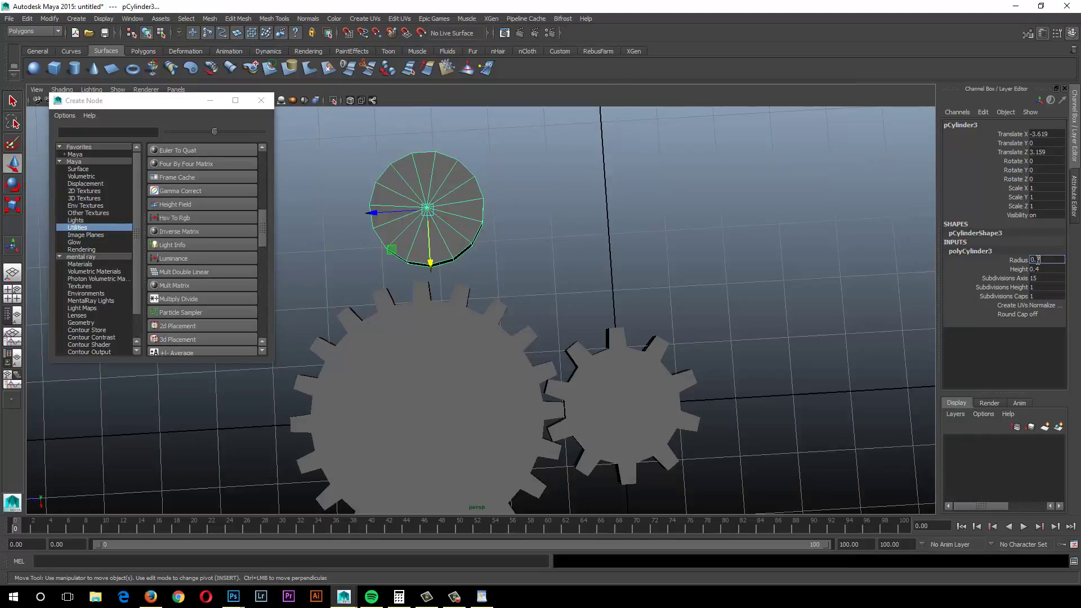
pyautogui.press('Return')
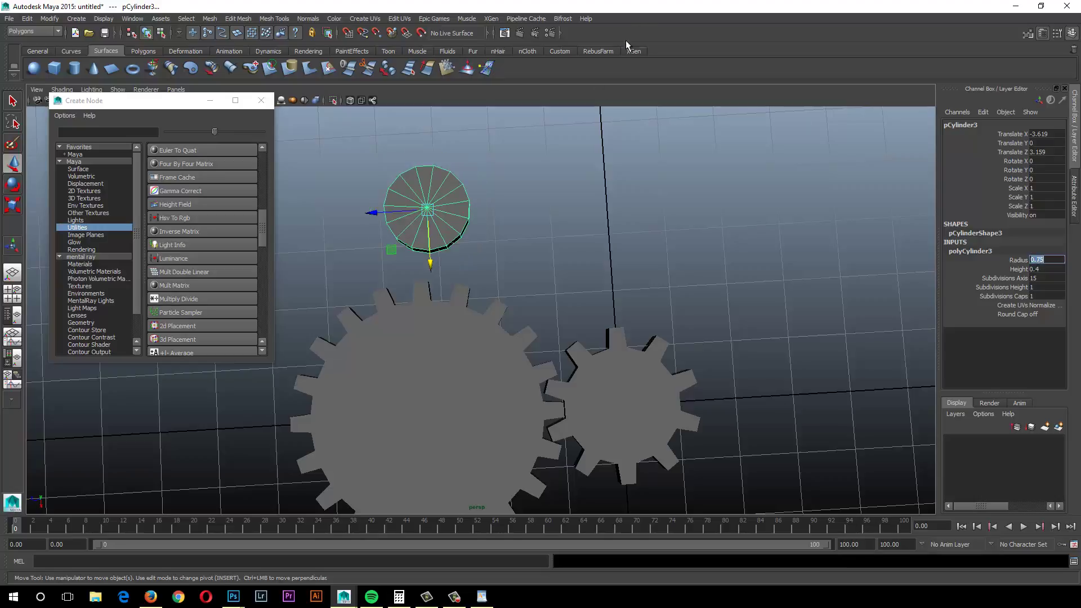
pyautogui.keyDown('alt'); pyautogui.moveTo(434, 279); pyautogui.dragTo(495, 290); pyautogui.keyUp('alt')
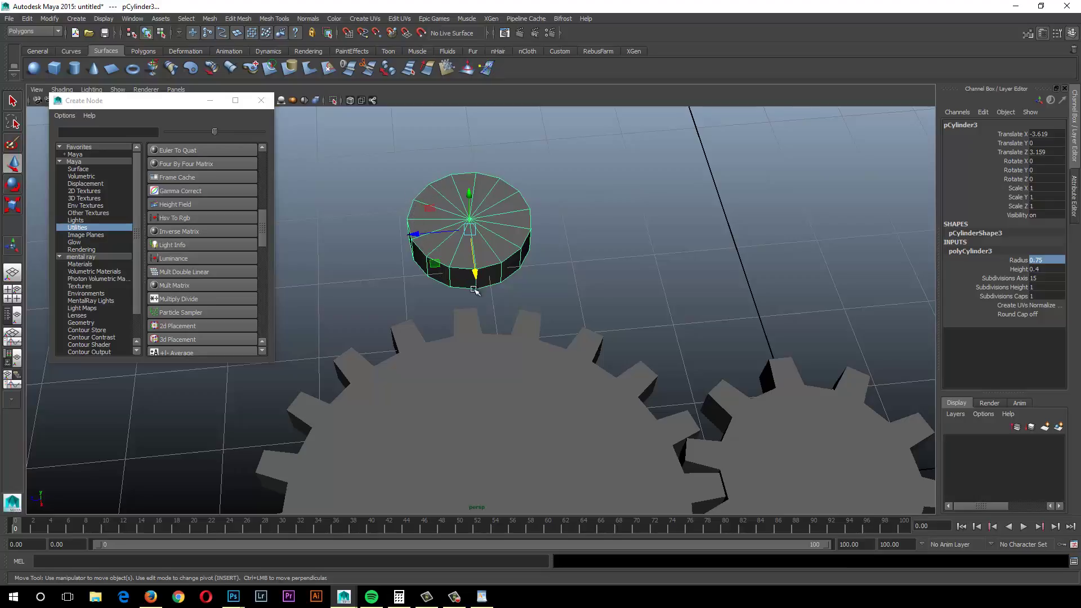
pyautogui.keyDown('alt'); pyautogui.moveTo(473, 290); pyautogui.dragTo(493, 366); pyautogui.keyUp('alt')
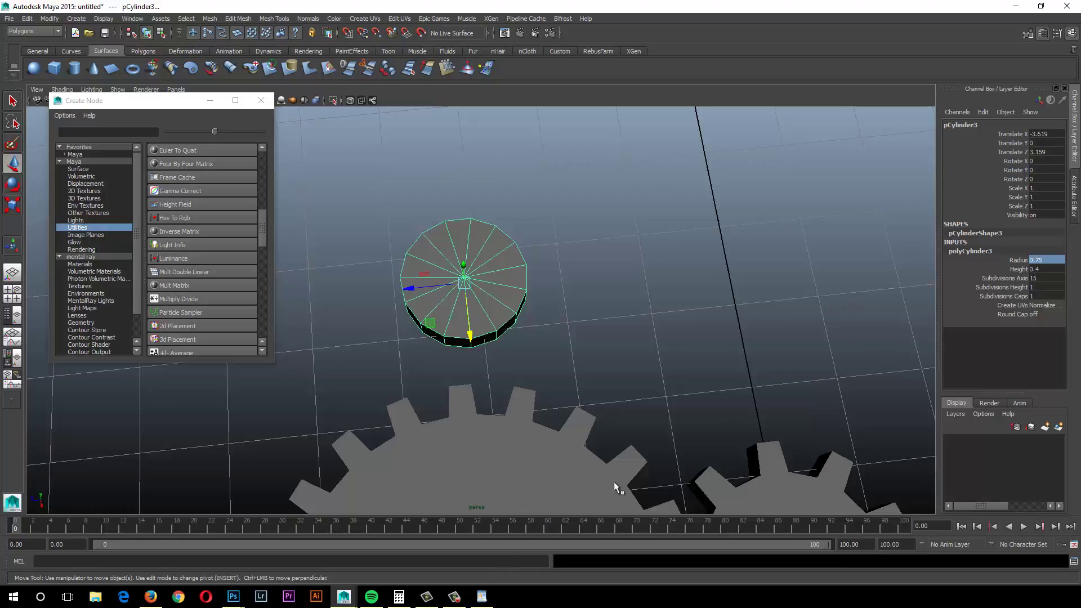
# Step: Set the third cylinder's Subdivisions Axis to 16, check the gear ratio chart in Firefox and return to Maya
pyautogui.doubleClick(1035, 278)
pyautogui.write('16')
pyautogui.press('Return')
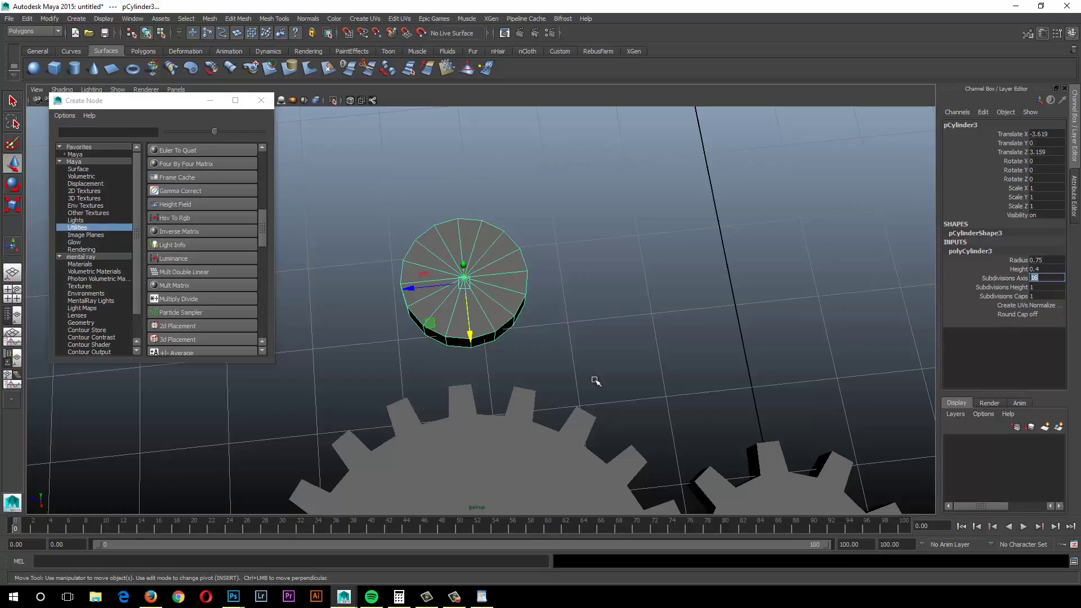
pyautogui.keyDown('alt'); pyautogui.moveTo(625, 382); pyautogui.dragTo(611, 379); pyautogui.keyUp('alt')
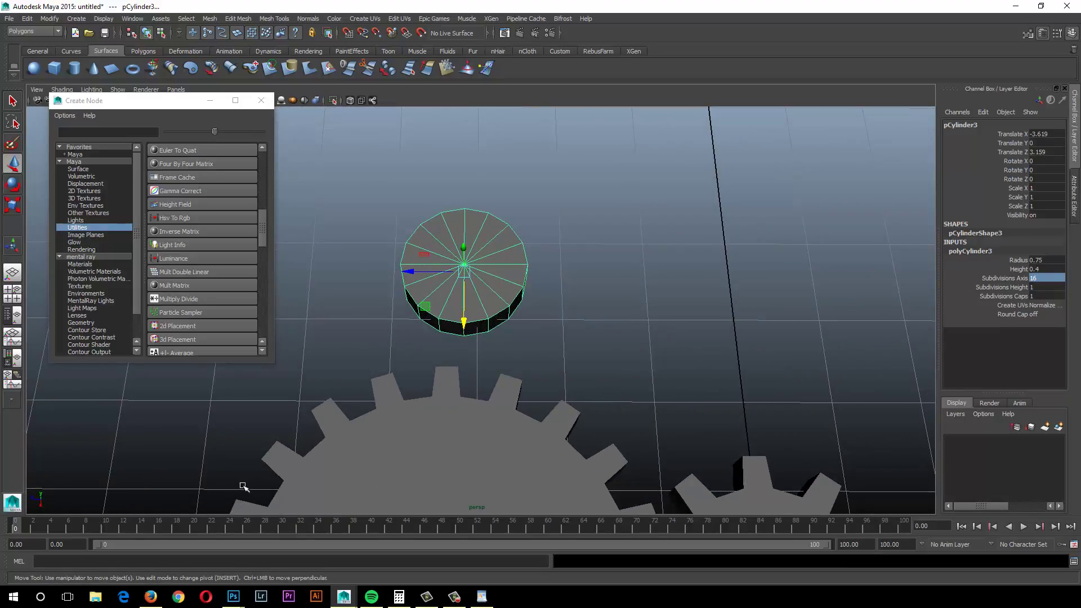
pyautogui.click(151, 598)
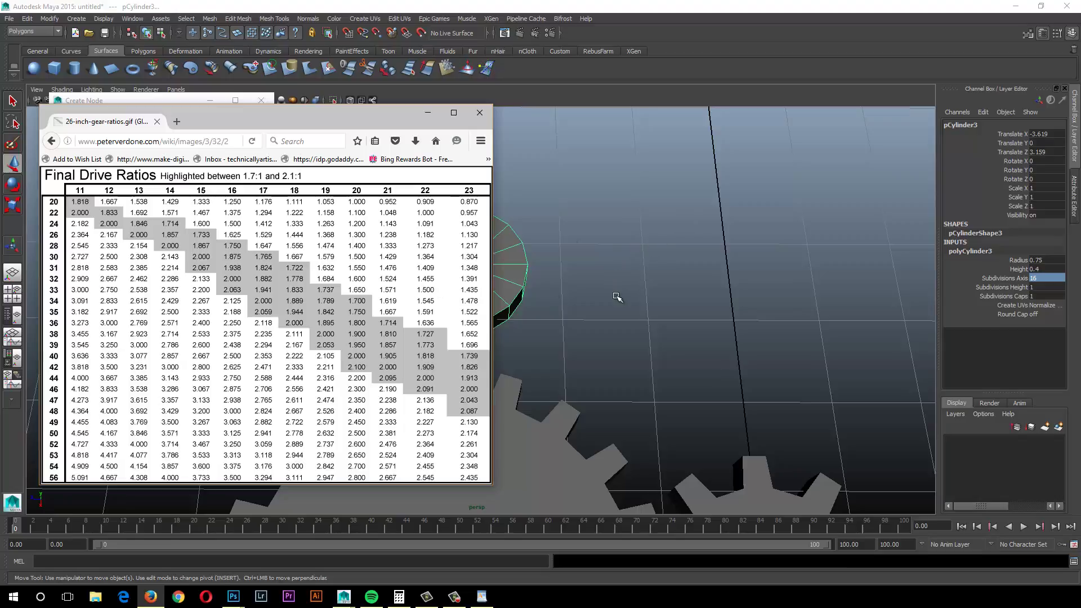
pyautogui.click(556, 106)
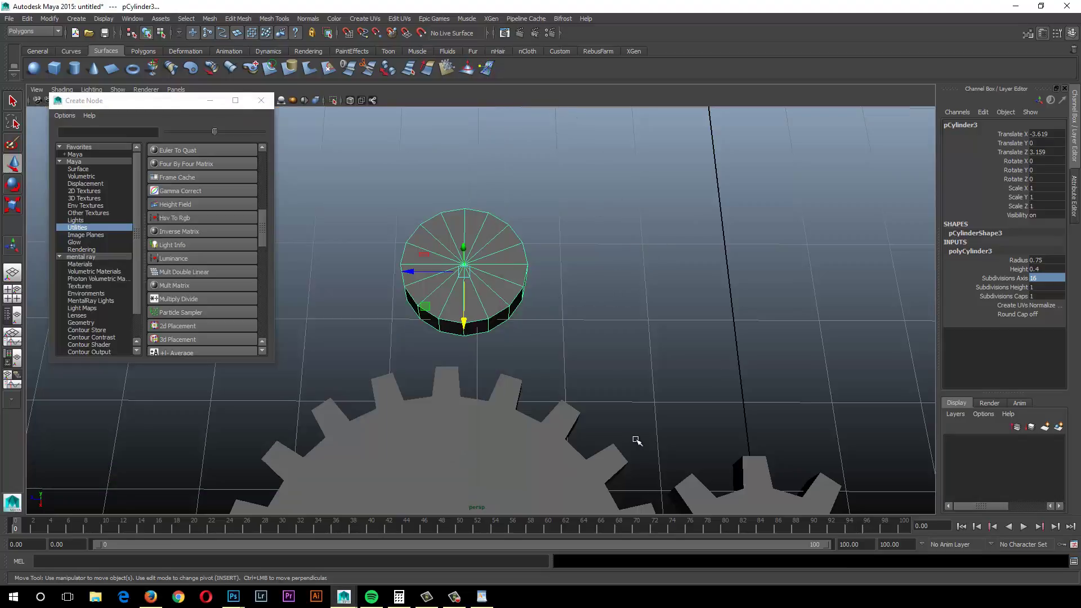
# Step: Switch to the WordPad document, replace 15 with 16 in the radius formula and return to Maya
pyautogui.click(482, 595)
pyautogui.moveTo(558, 376); pyautogui.dragTo(555, 378)
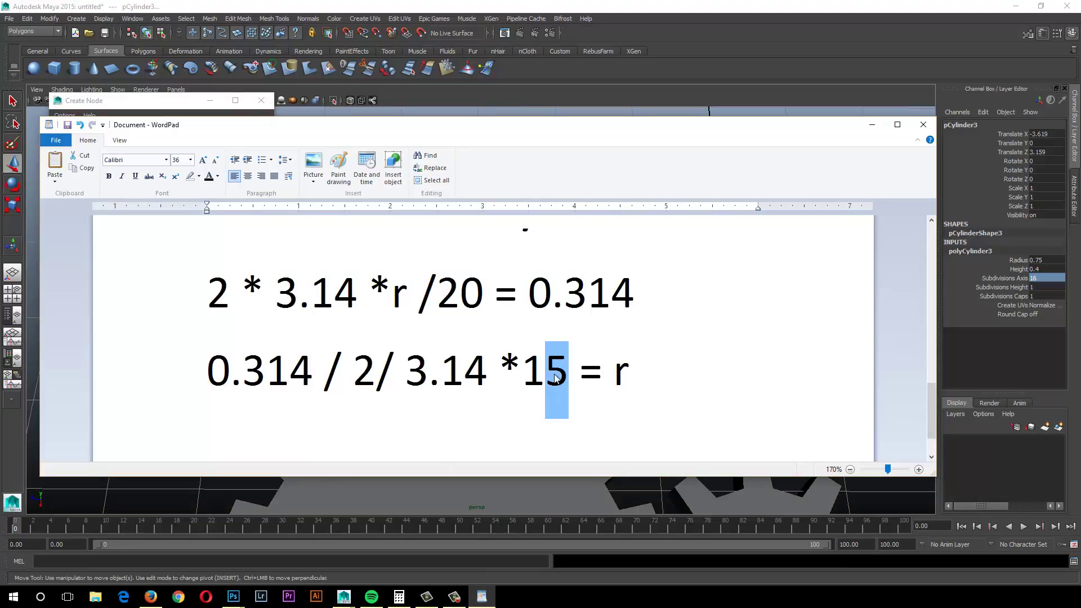
pyautogui.write('6')
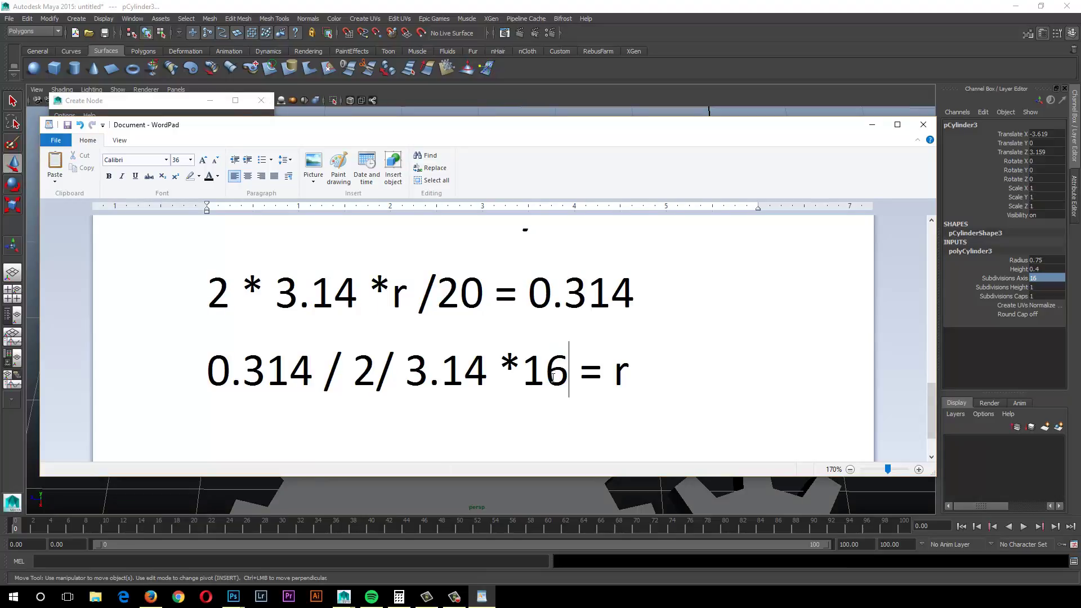
pyautogui.click(573, 94)
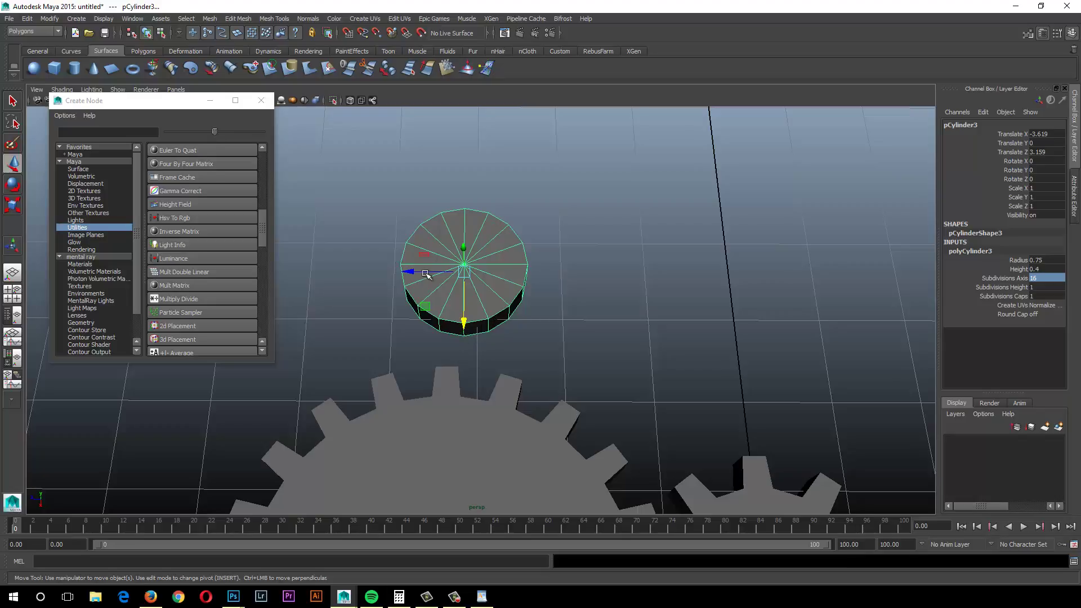
# Step: Bring up the formula and Calculator, and calculate the third gear's radius as 0.314 ÷ 2 ÷ 3.14 × 16
pyautogui.click(399, 596)
pyautogui.click(481, 596)
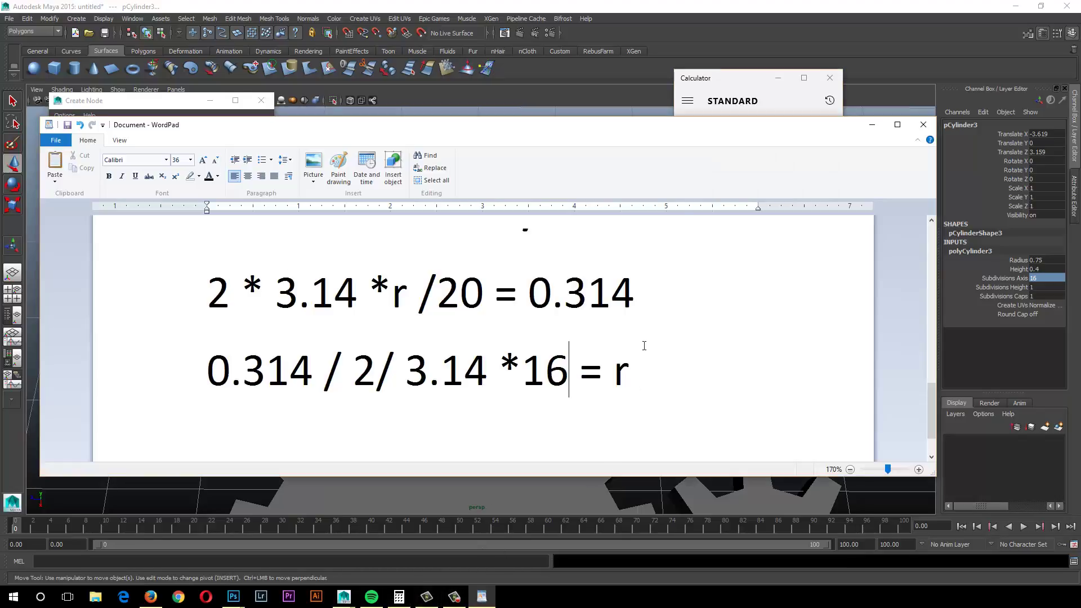
pyautogui.click(686, 101)
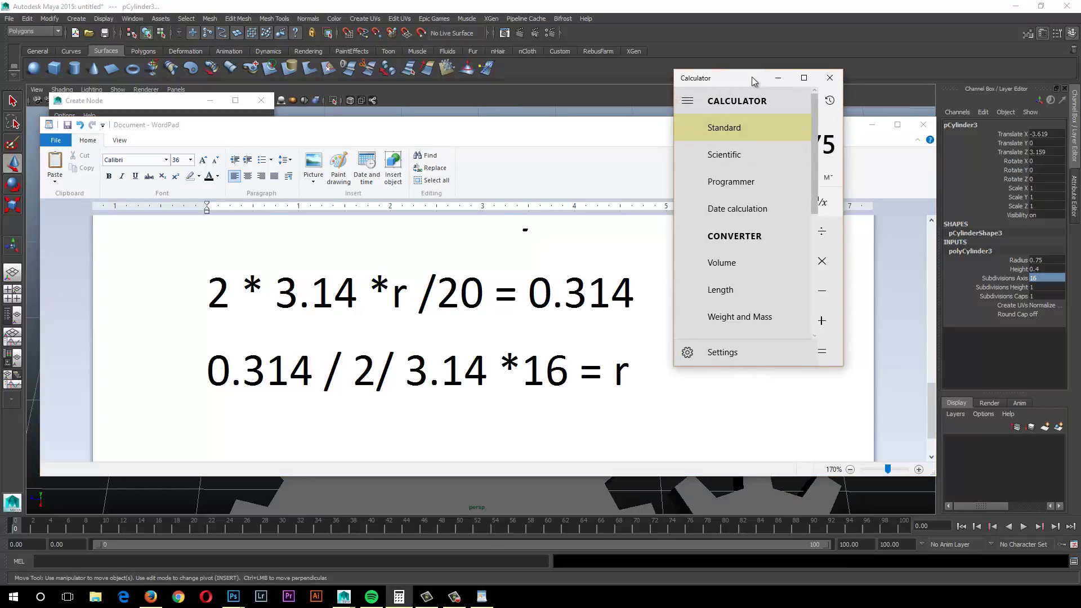
pyautogui.click(834, 244)
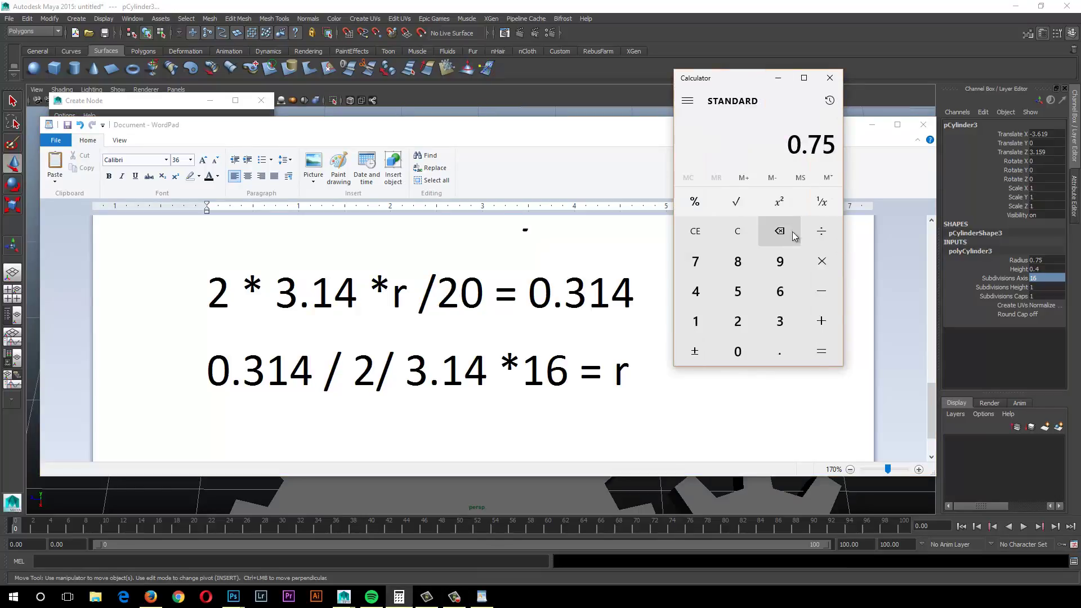
pyautogui.click(732, 237)
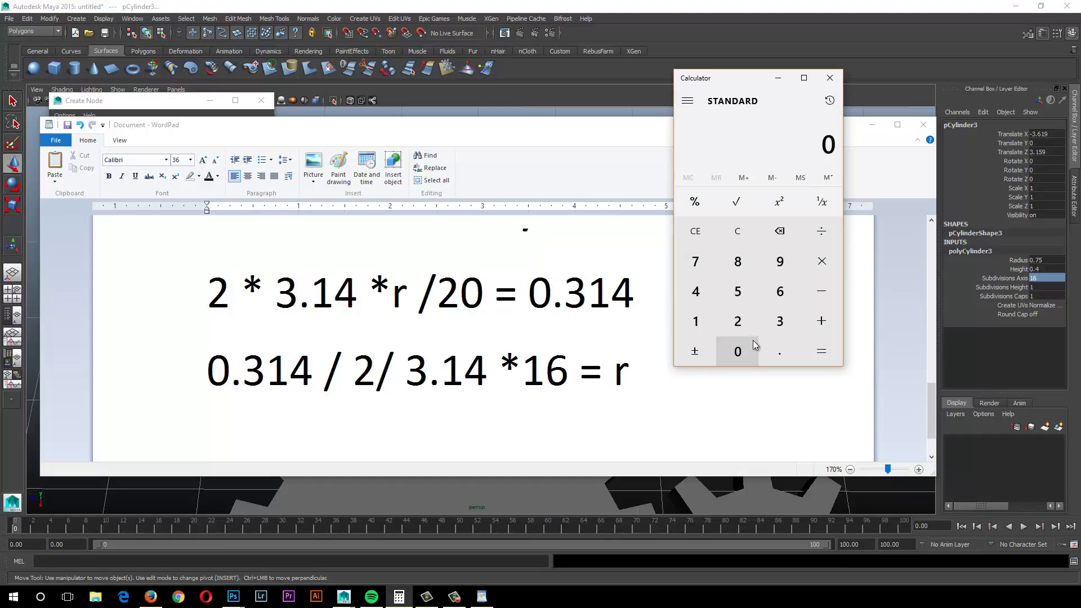
pyautogui.click(779, 350)
pyautogui.click(781, 323)
pyautogui.click(697, 320)
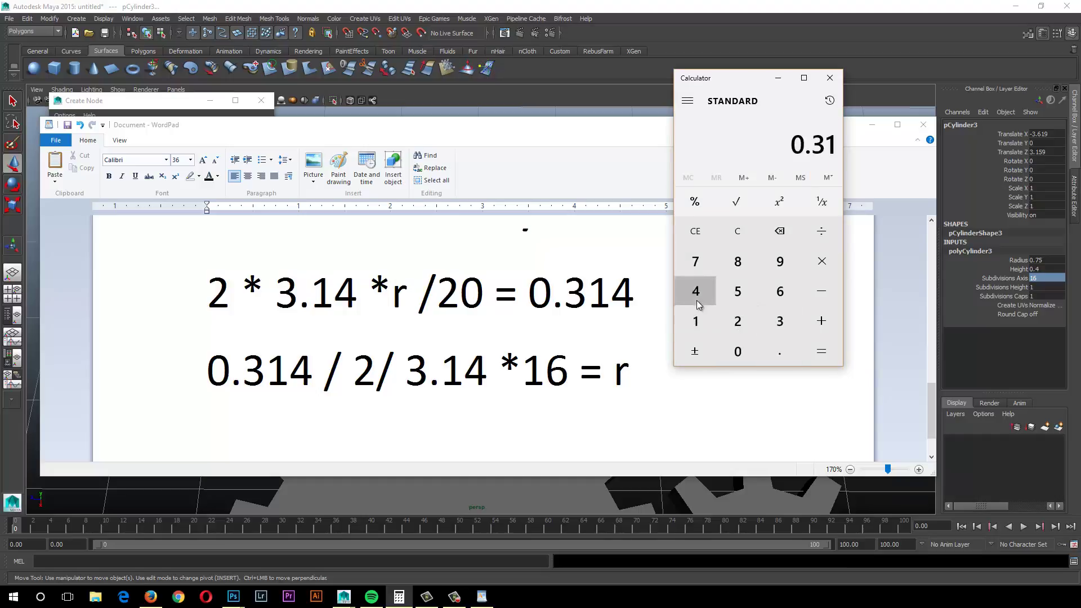
pyautogui.click(697, 289)
pyautogui.click(820, 231)
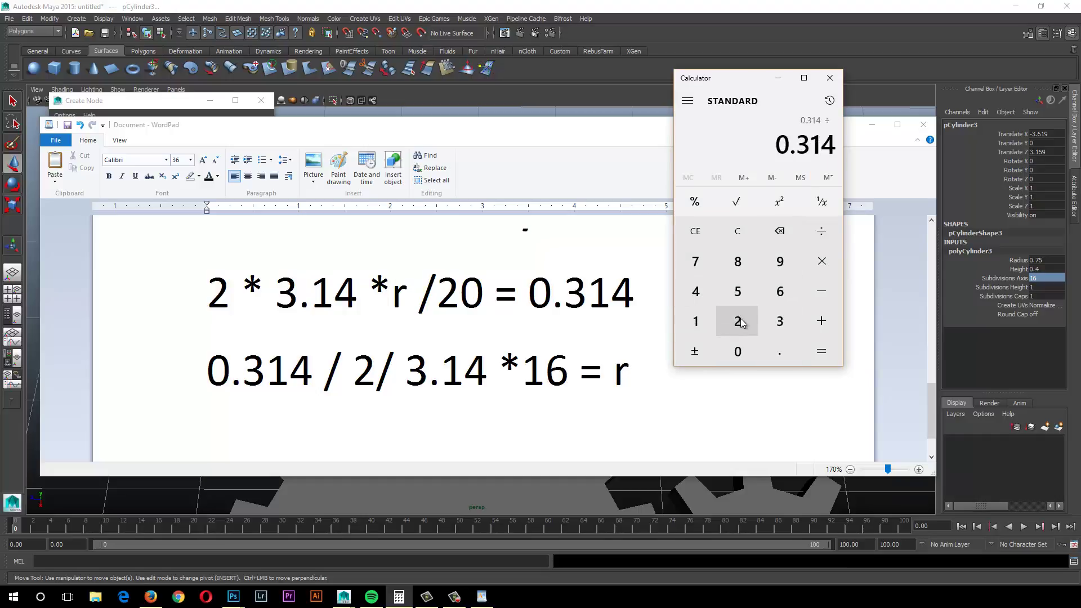
pyautogui.click(738, 321)
pyautogui.click(821, 230)
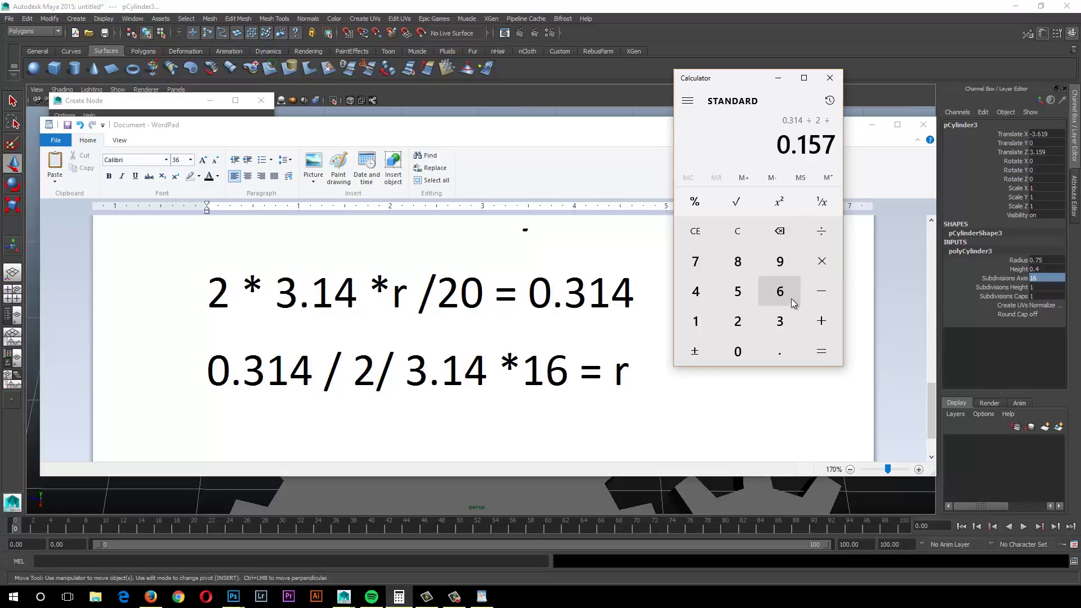
pyautogui.click(779, 321)
pyautogui.click(775, 354)
pyautogui.click(695, 320)
pyautogui.click(695, 291)
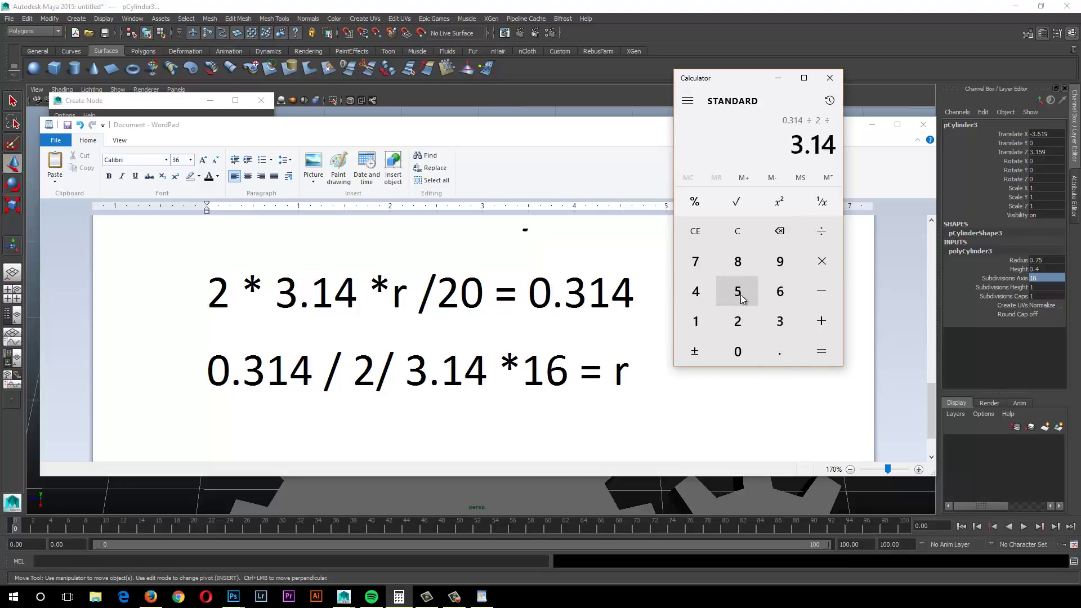
pyautogui.click(821, 261)
pyautogui.click(696, 321)
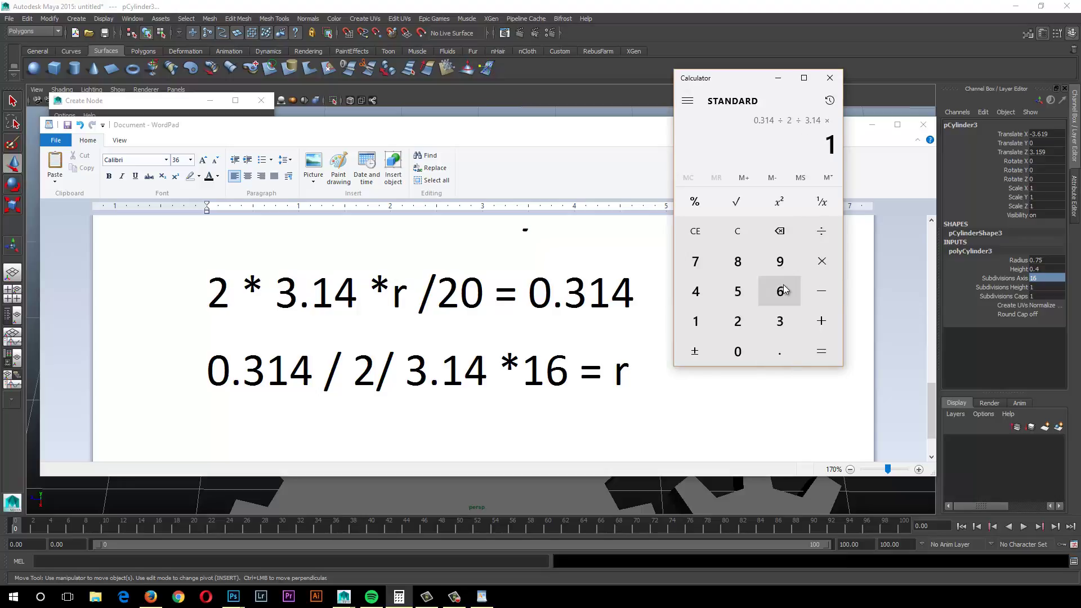
pyautogui.click(780, 291)
pyautogui.click(819, 354)
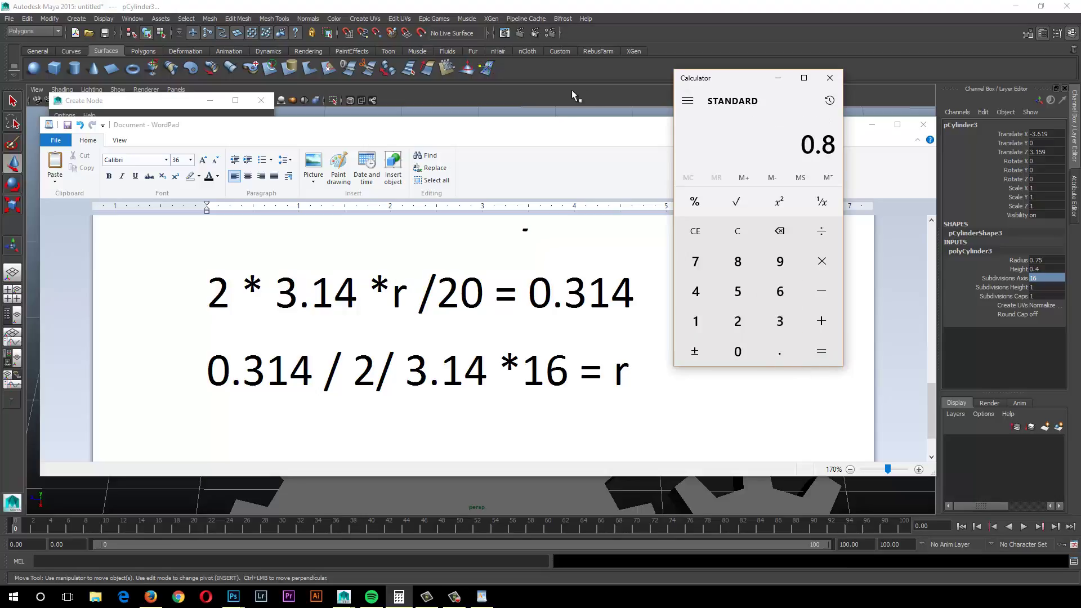
# Step: Return to Maya and set the third cylinder's radius to 0.8
pyautogui.click(594, 93)
pyautogui.doubleClick(1045, 260)
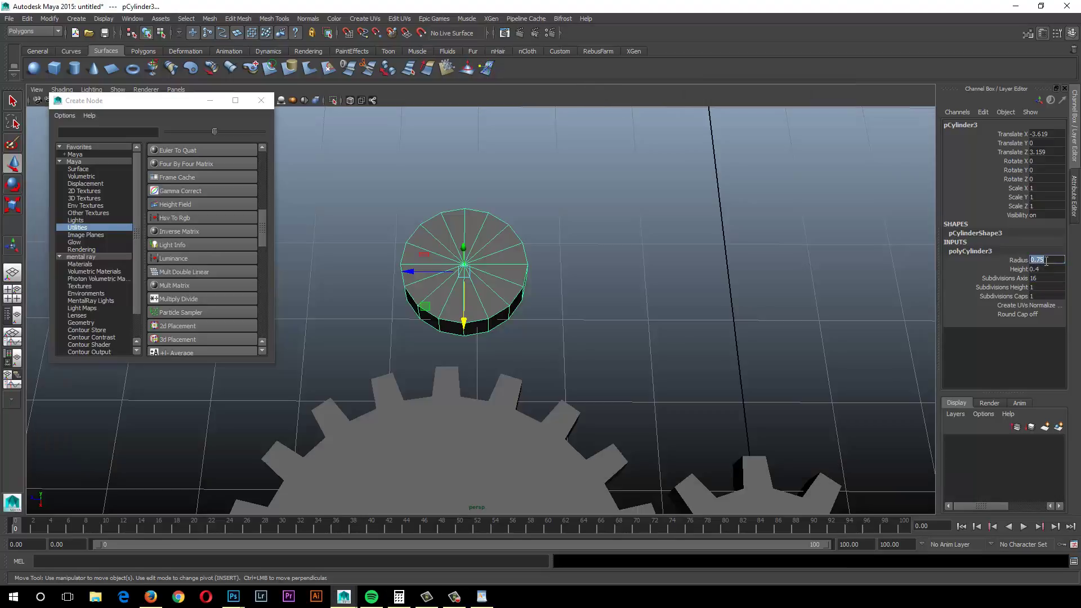
pyautogui.write('.8')
pyautogui.press('Return')
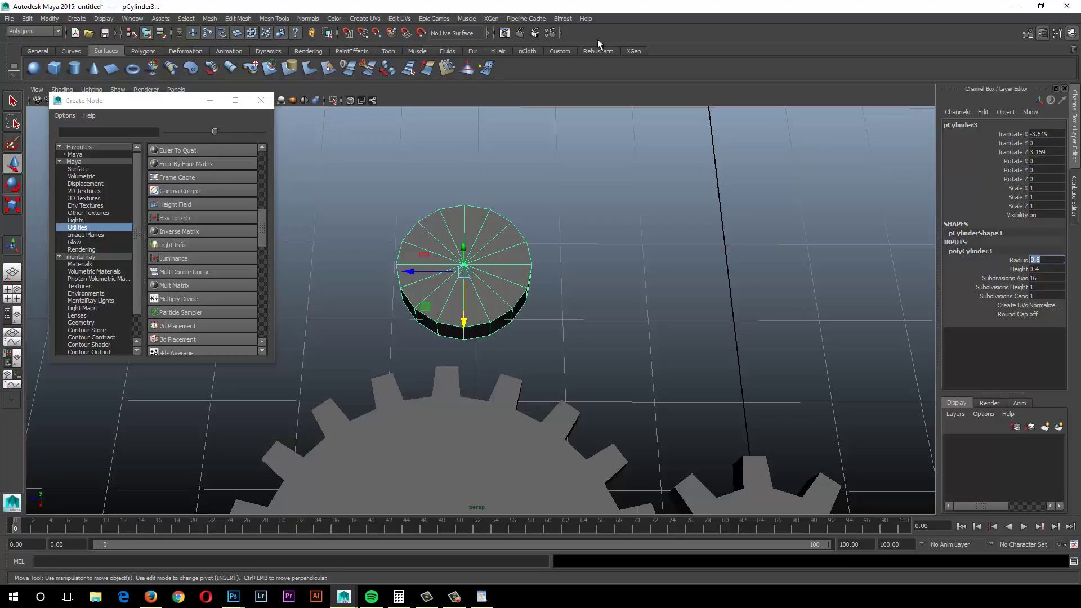
# Step: Switch to face component selection and select every other side face around the third cylinder
pyautogui.scroll(-1, 523, 366)
pyautogui.scroll(4, 511, 357)
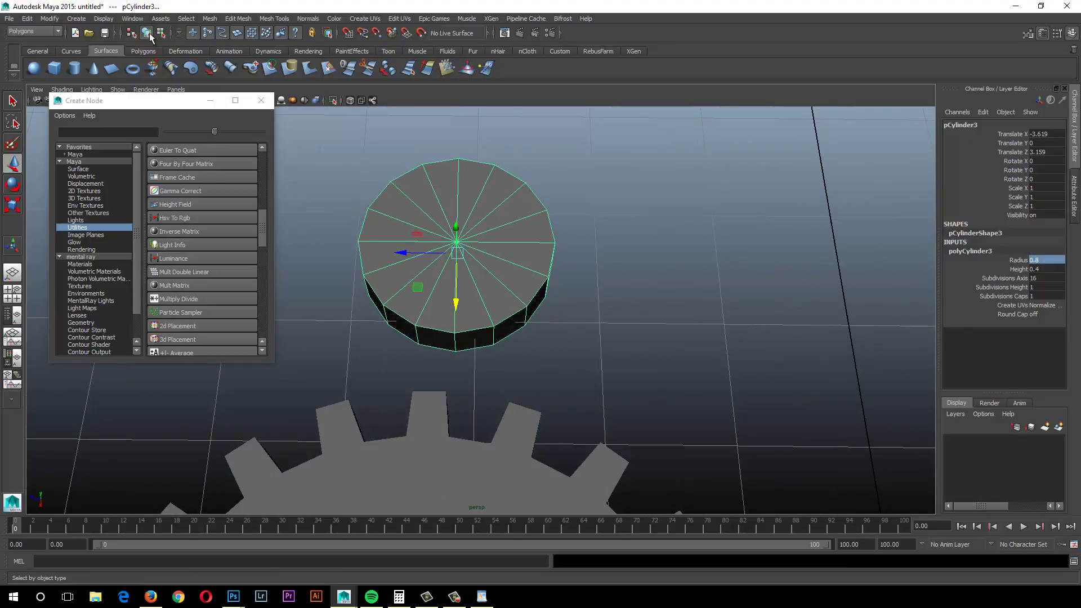
pyautogui.click(208, 33)
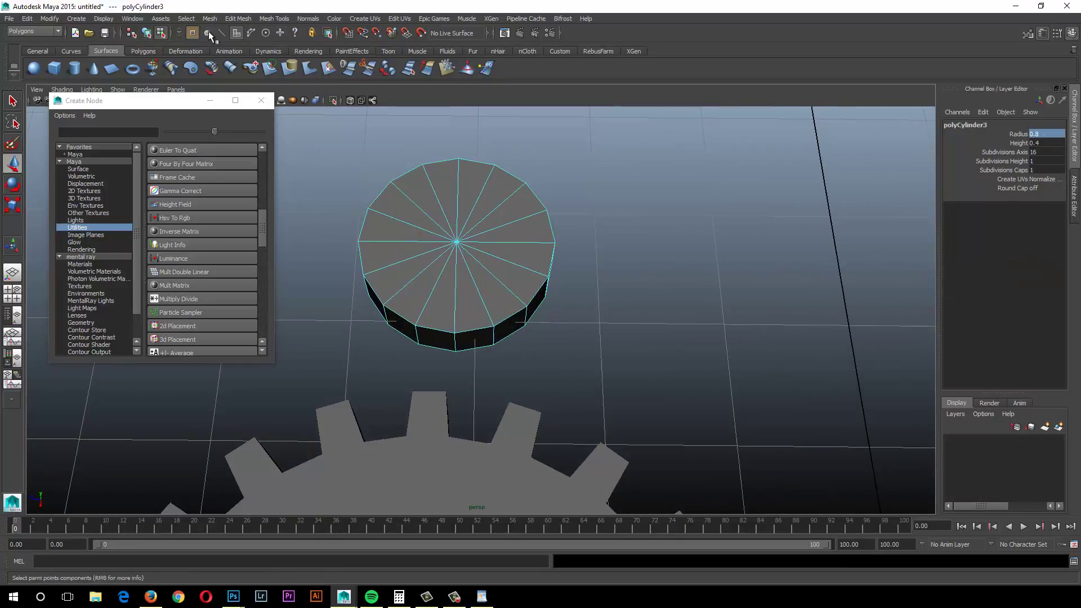
pyautogui.click(476, 338)
pyautogui.keyDown('alt'); pyautogui.moveTo(577, 317); pyautogui.dragTo(514, 262); pyautogui.keyUp('alt')
pyautogui.keyDown('shift'); pyautogui.click(513, 262); pyautogui.keyUp('shift')
pyautogui.keyDown('alt'); pyautogui.moveTo(598, 261); pyautogui.dragTo(506, 255); pyautogui.keyUp('alt')
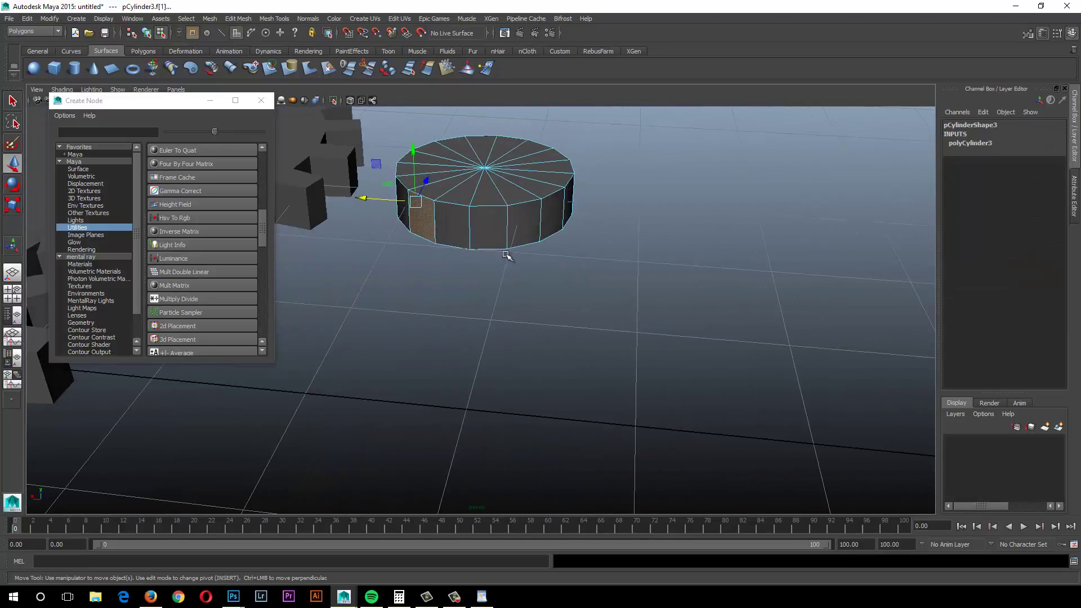
pyautogui.keyDown('shift'); pyautogui.click(505, 250); pyautogui.keyUp('shift')
pyautogui.keyDown('alt'); pyautogui.moveTo(585, 260); pyautogui.dragTo(487, 261); pyautogui.keyUp('alt')
pyautogui.keyDown('shift'); pyautogui.click(487, 262); pyautogui.keyUp('shift')
pyautogui.keyDown('alt'); pyautogui.moveTo(591, 299); pyautogui.dragTo(504, 292); pyautogui.keyUp('alt')
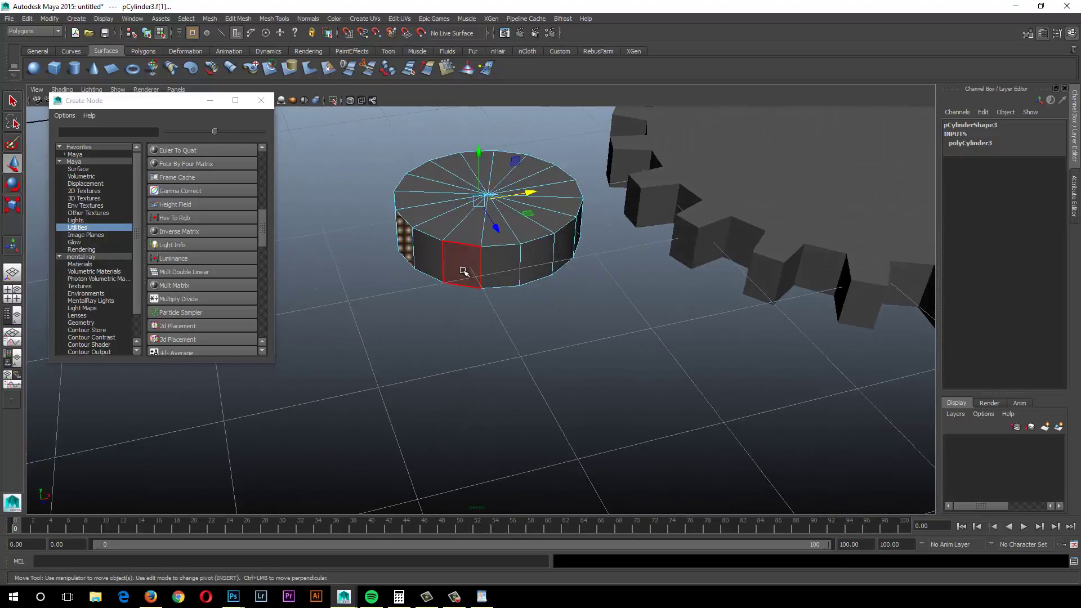
pyautogui.keyDown('shift'); pyautogui.click(449, 259); pyautogui.keyUp('shift')
pyautogui.keyDown('alt'); pyautogui.moveTo(448, 259); pyautogui.dragTo(570, 382); pyautogui.keyUp('alt')
pyautogui.keyDown('shift'); pyautogui.click(482, 285); pyautogui.keyUp('shift')
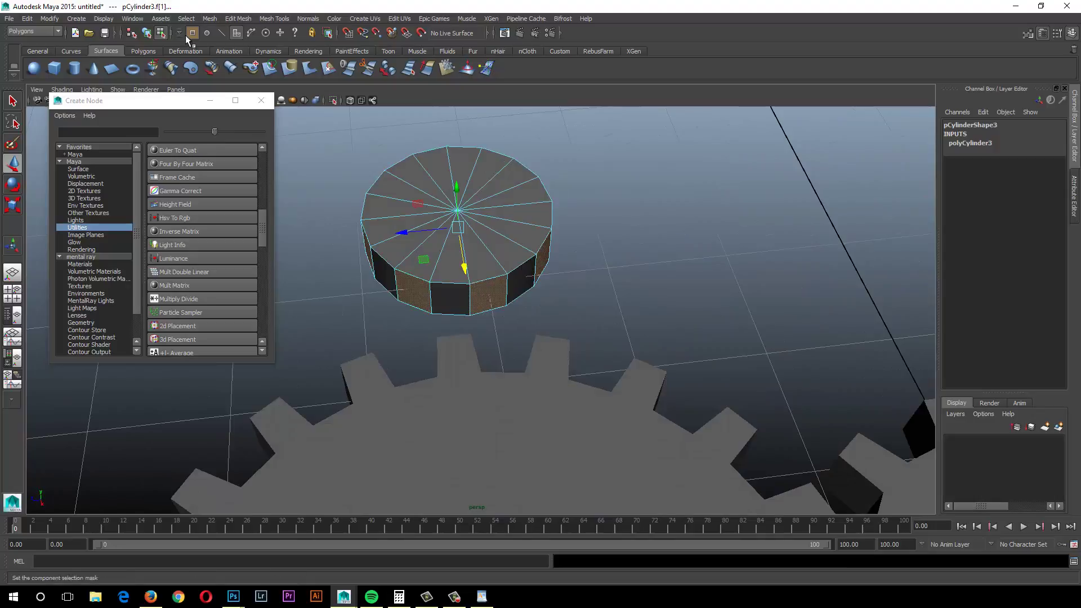
pyautogui.click(237, 18)
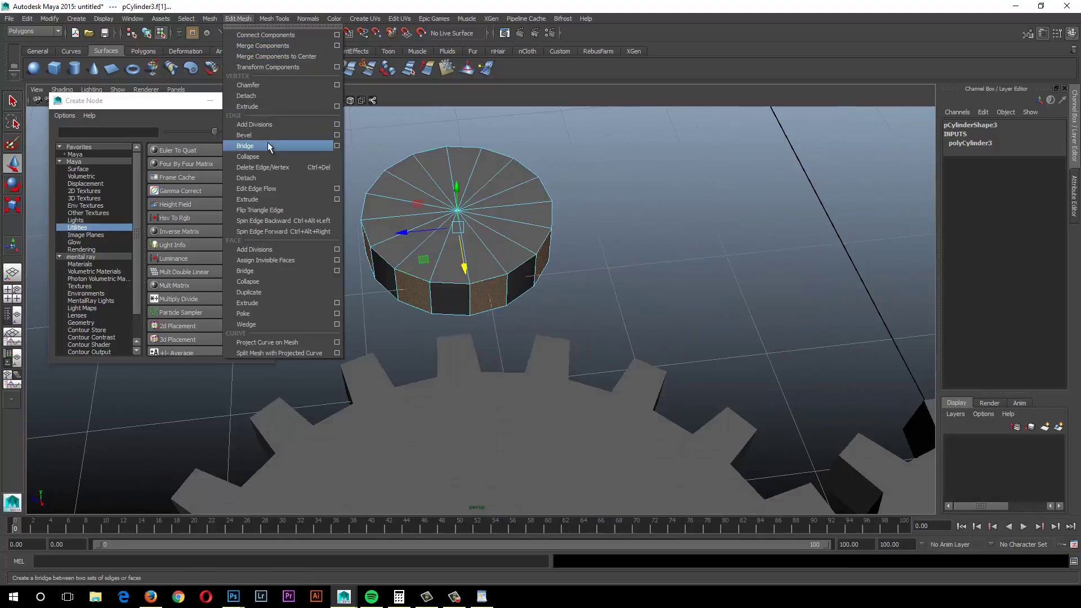
pyautogui.click(265, 106)
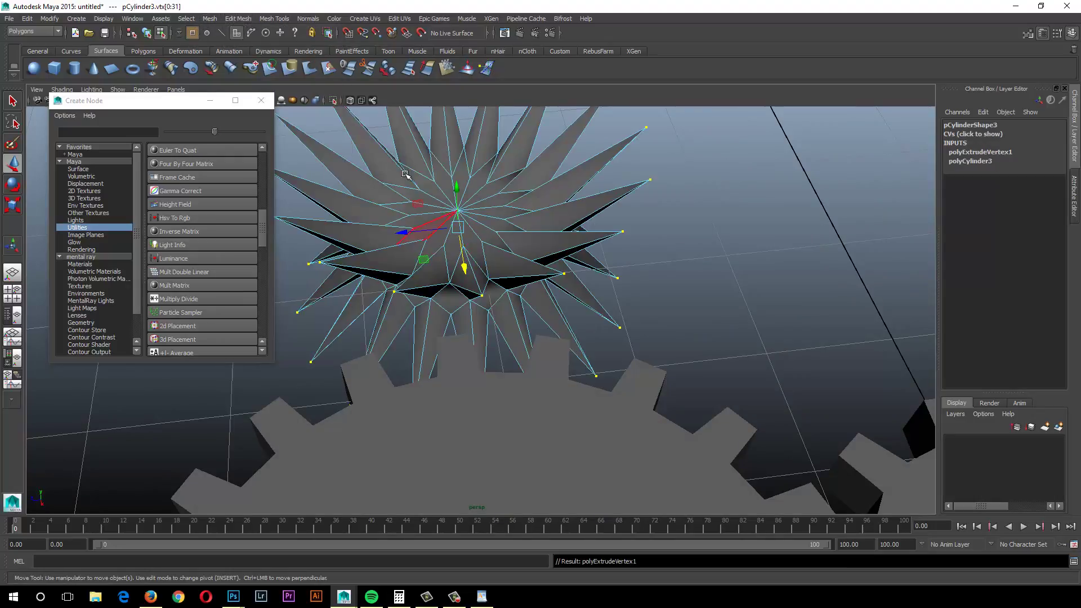
pyautogui.hotkey('ctrl', 'z')
# Step: Extrude the selected side faces into gear teeth with Local Scale X about 0.803 and Local Translate Z 0.35
pyautogui.click(238, 18)
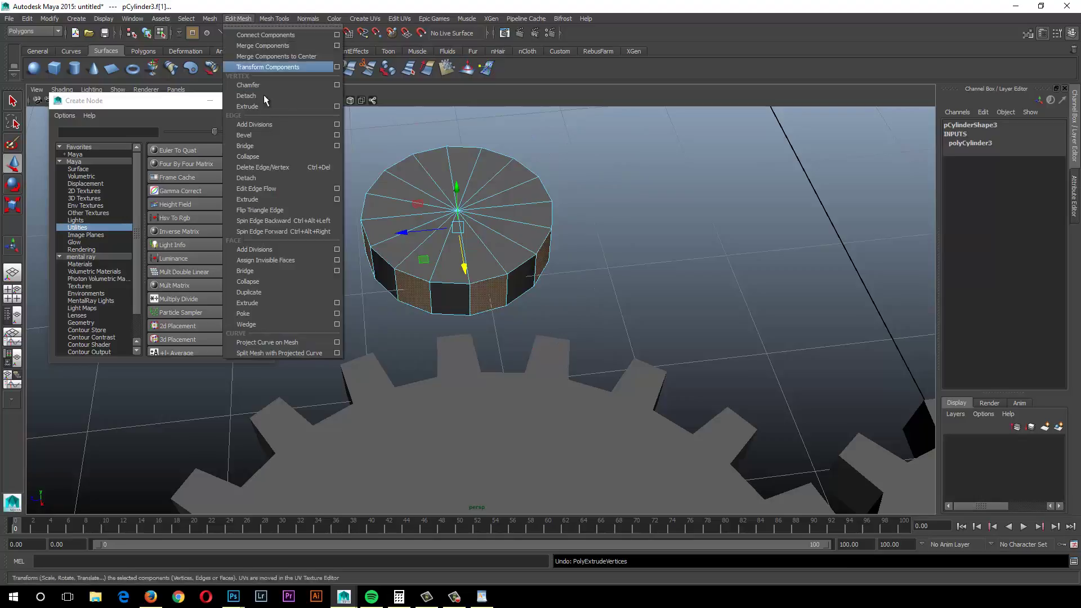
pyautogui.click(261, 303)
pyautogui.scroll(3, 551, 331)
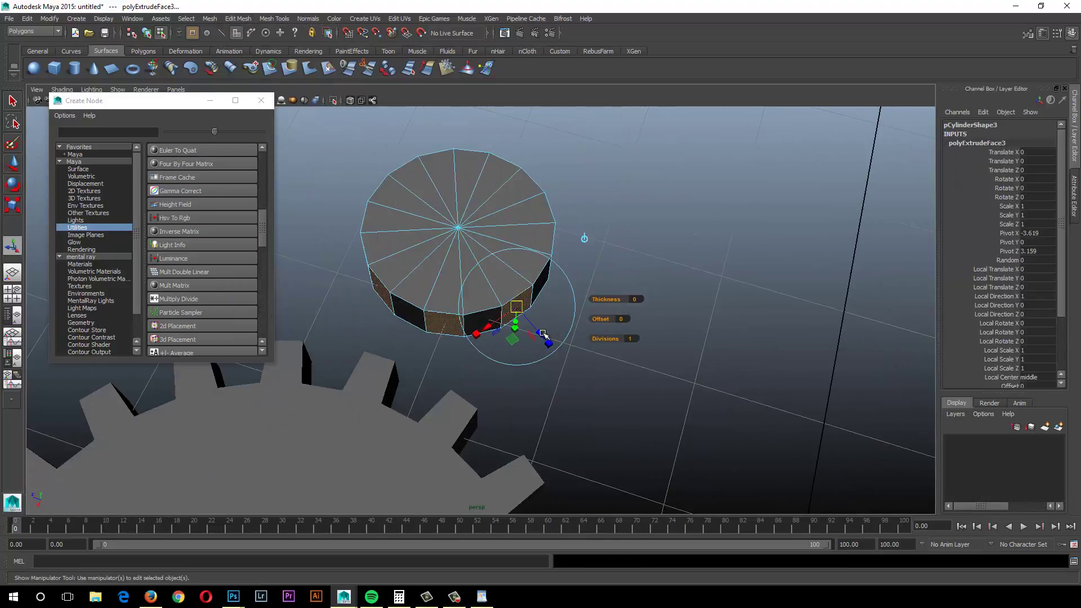
pyautogui.moveTo(543, 334); pyautogui.dragTo(503, 351)
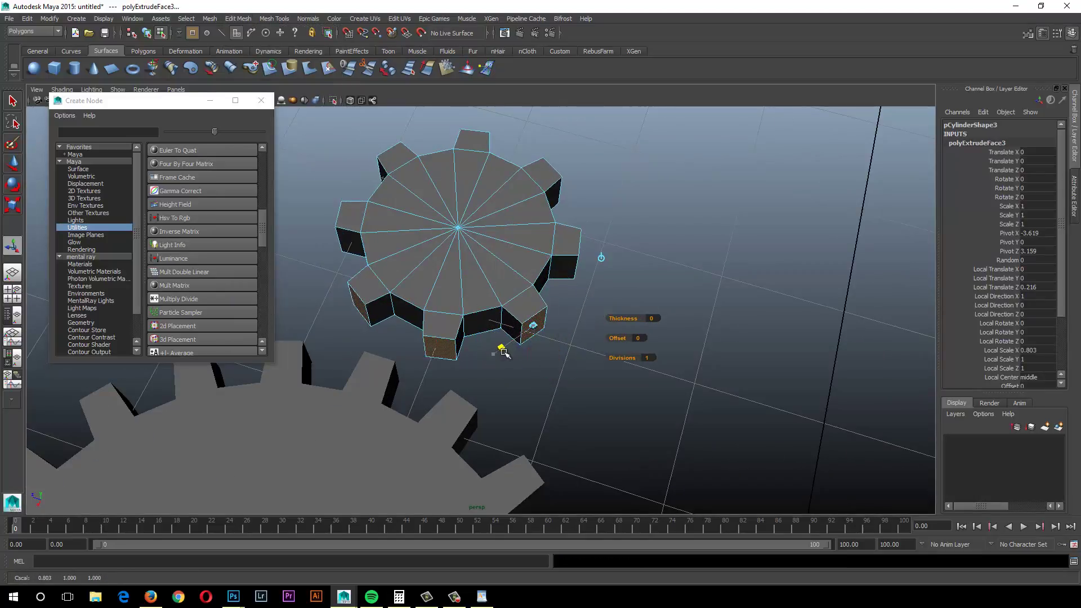
pyautogui.click(1035, 287)
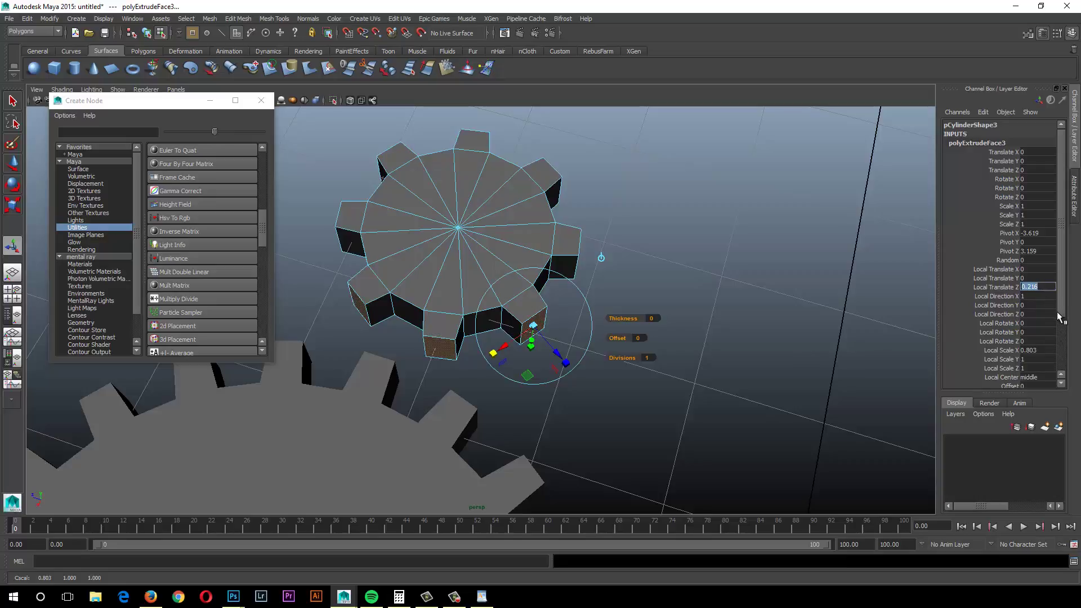
pyautogui.write('0.35')
pyautogui.press('Return')
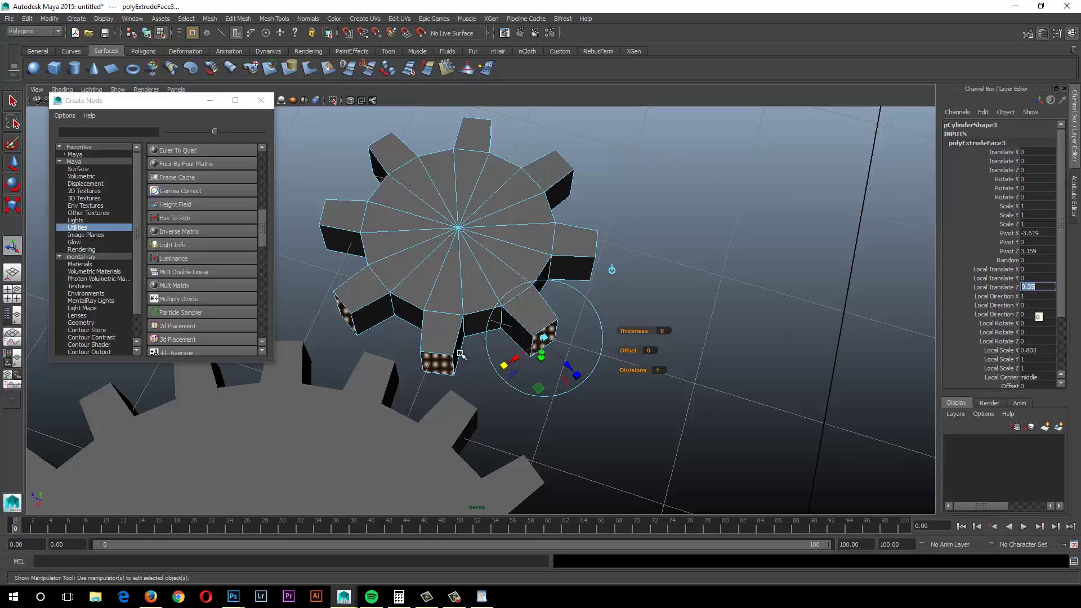
# Step: Set the third gear's tooth extrusion to Local Scale X 0.8 and return to object selection
pyautogui.click(1041, 350)
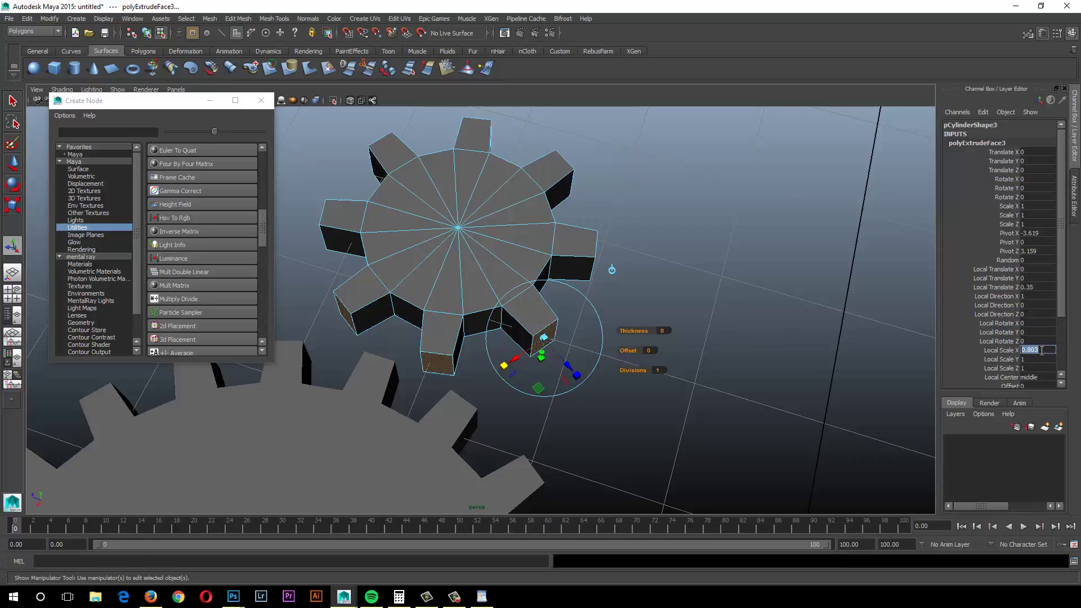
pyautogui.write('0.8')
pyautogui.press('Return')
pyautogui.keyDown('alt'); pyautogui.moveTo(406, 301); pyautogui.dragTo(439, 309); pyautogui.keyUp('alt')
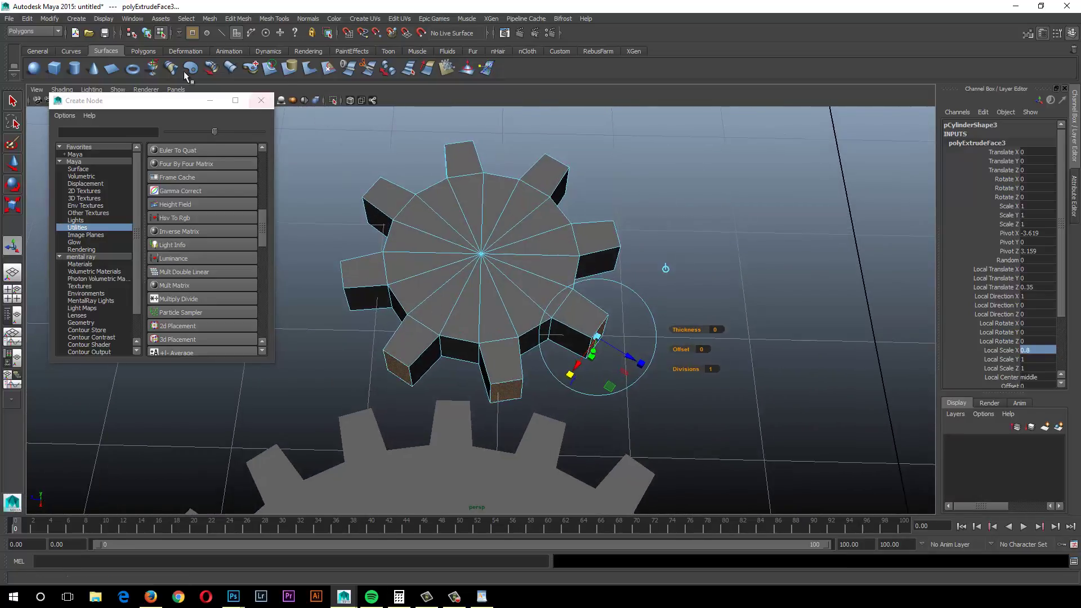
pyautogui.click(147, 35)
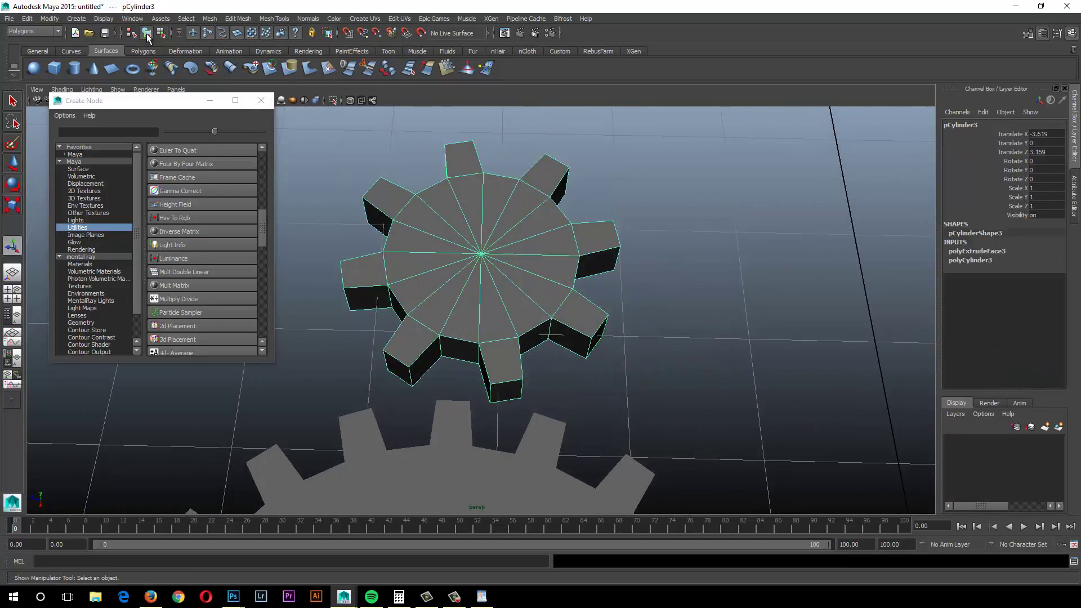
pyautogui.click(668, 328)
# Step: Move the third gear against the large gear's teeth, to about Translate X -3.158 and Translate Z 3.216
pyautogui.keyDown('alt'); pyautogui.moveTo(511, 342); pyautogui.dragTo(448, 304); pyautogui.keyUp('alt')
pyautogui.click(505, 329)
pyautogui.press('w')
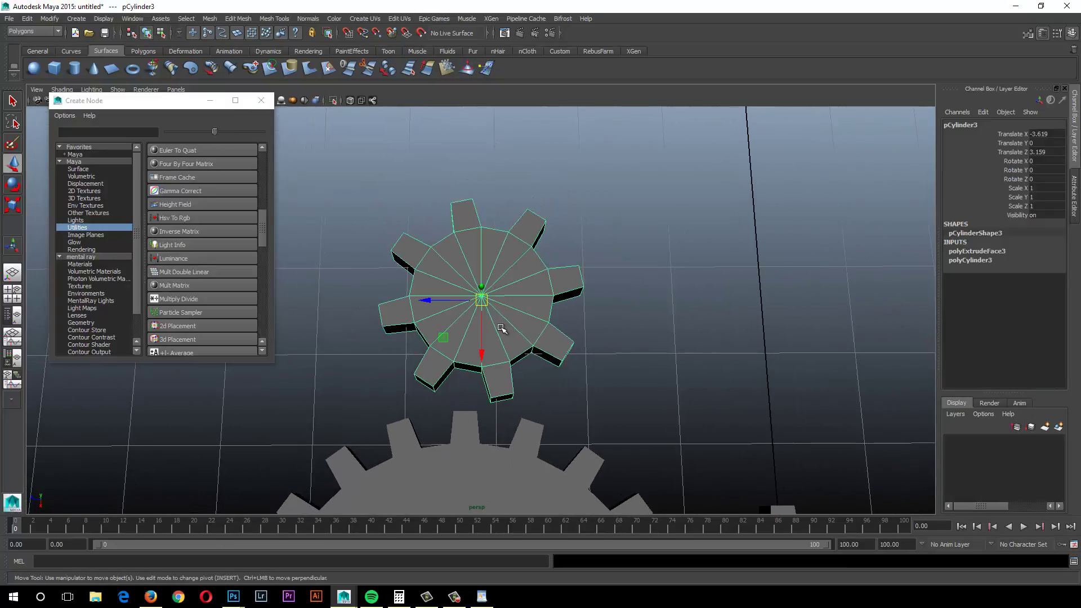
pyautogui.keyDown('alt'); pyautogui.moveTo(499, 331); pyautogui.dragTo(496, 337); pyautogui.keyUp('alt')
pyautogui.scroll(3, 495, 337)
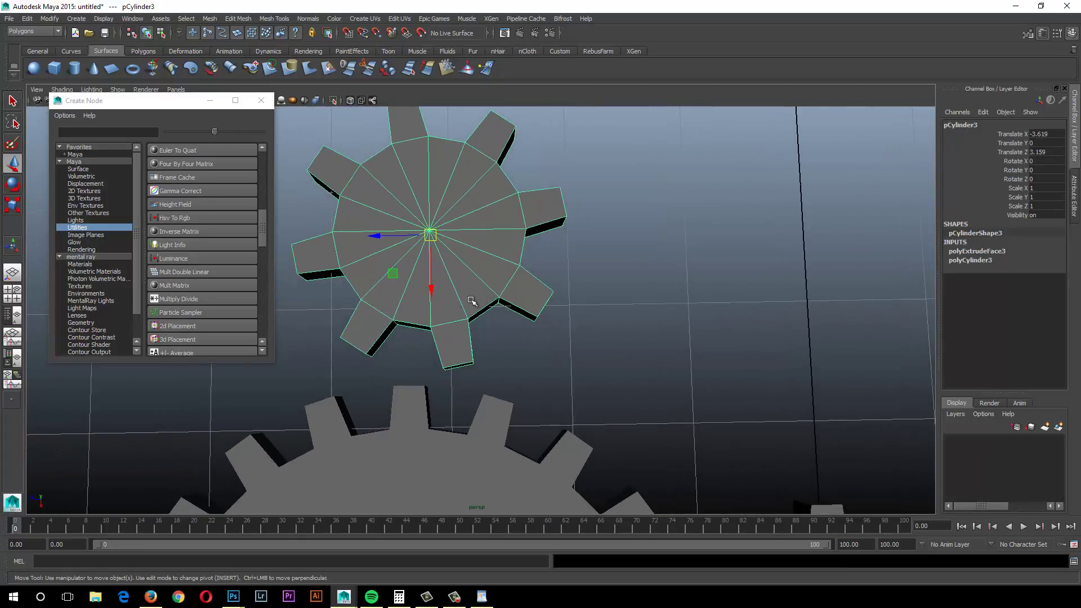
pyautogui.moveTo(426, 293); pyautogui.dragTo(434, 341)
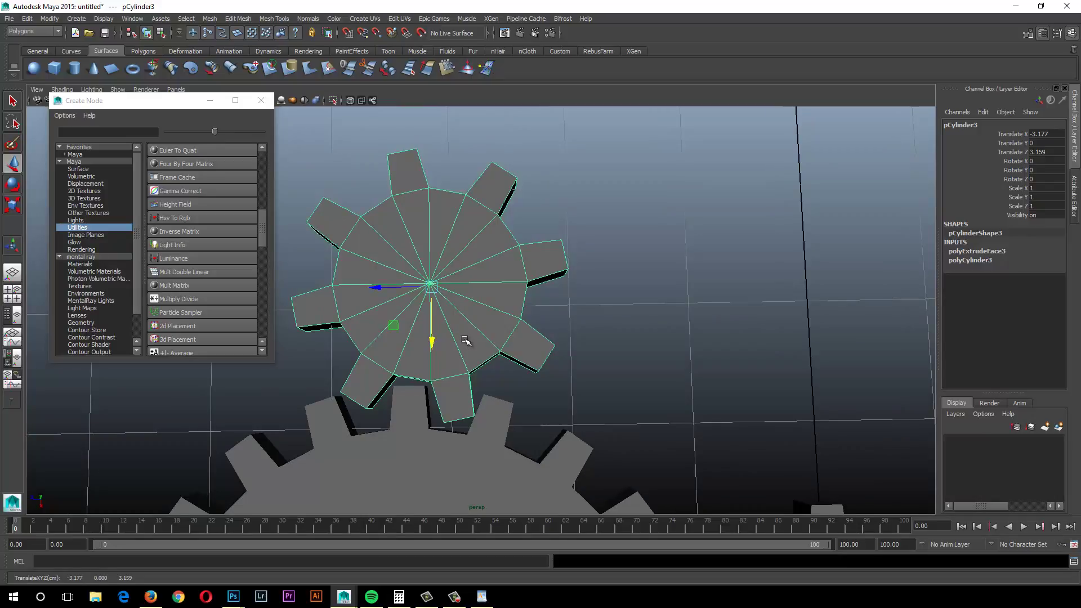
pyautogui.keyDown('alt'); pyautogui.moveTo(451, 326); pyautogui.dragTo(477, 314, button='middle'); pyautogui.keyUp('alt')
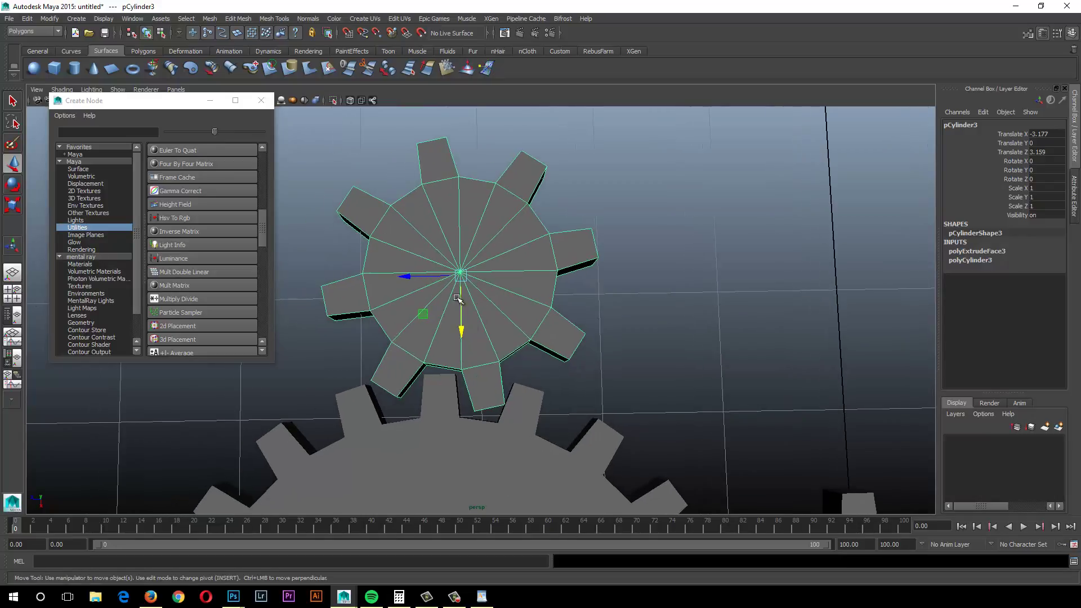
pyautogui.moveTo(458, 295); pyautogui.dragTo(461, 303)
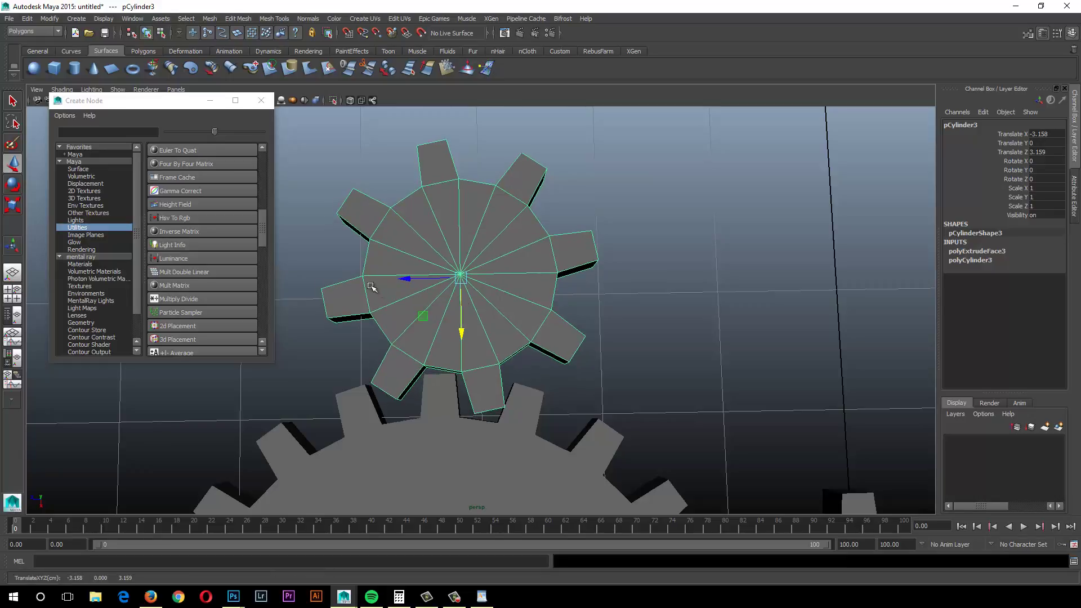
pyautogui.moveTo(397, 281); pyautogui.dragTo(401, 278, button='middle')
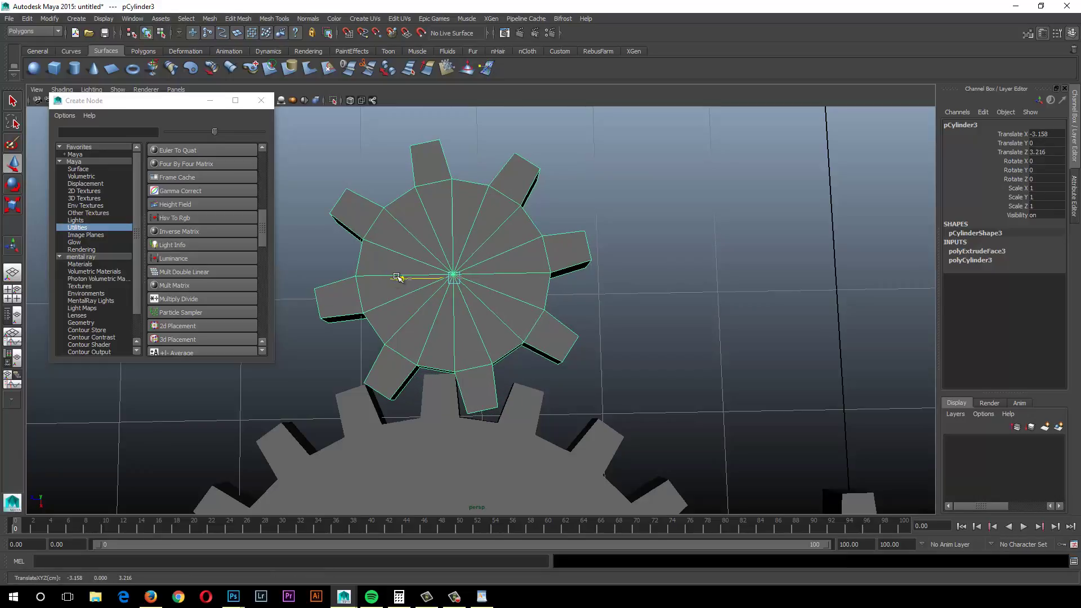
# Step: Rotate and shift the third gear to straddle a large-gear tooth, about Rotate Y 12.517, Translate X -3.168, Z 3.372
pyautogui.press('e')
pyautogui.moveTo(434, 326); pyautogui.dragTo(453, 326)
pyautogui.scroll(2, 491, 308)
pyautogui.press('w')
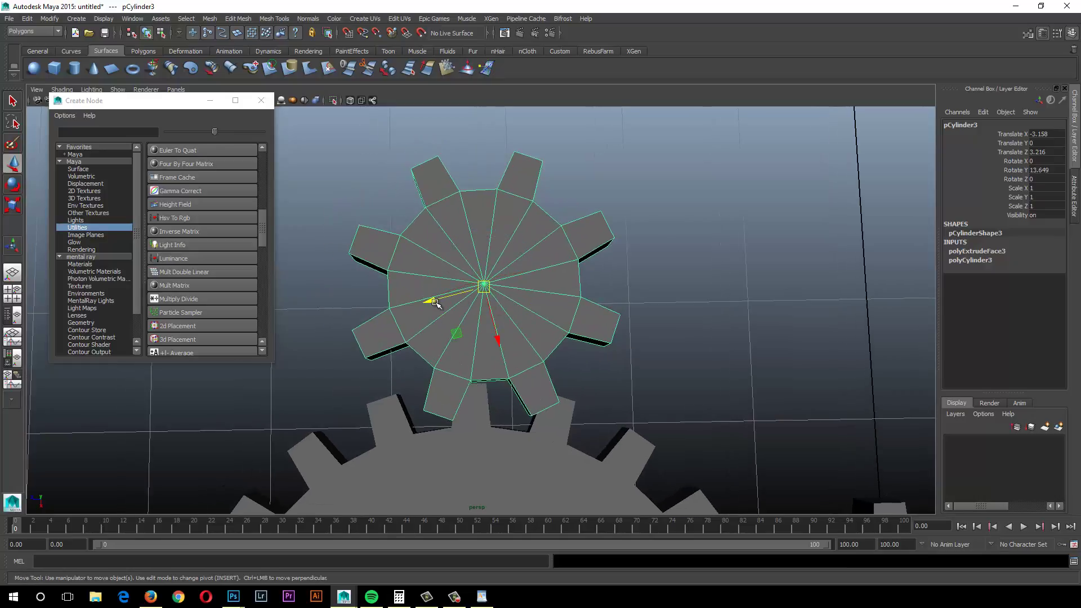
pyautogui.moveTo(430, 301); pyautogui.dragTo(414, 296, button='middle')
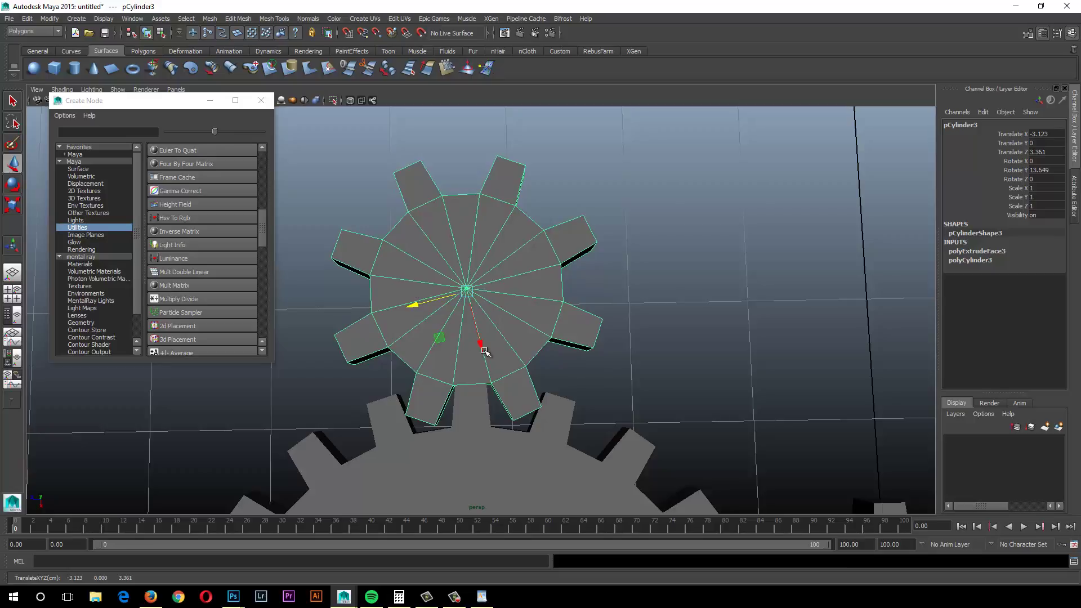
pyautogui.moveTo(482, 346)
pyautogui.mouseDown(button='middle')
pyautogui.moveTo(475, 333)
pyautogui.moveTo(478, 343)
pyautogui.mouseUp(button='middle')
pyautogui.press('e')
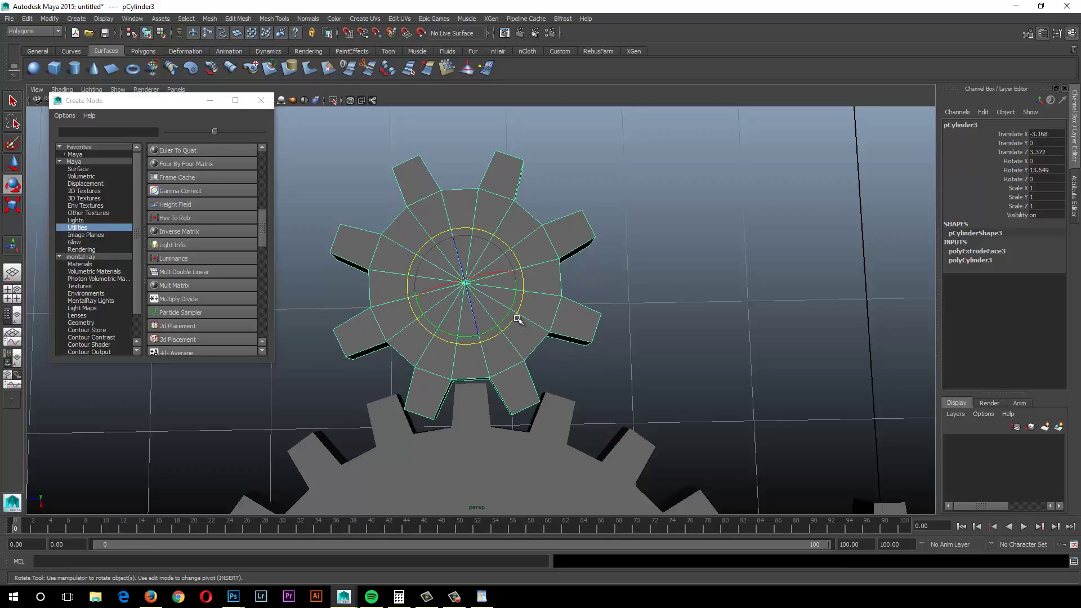
pyautogui.moveTo(512, 316); pyautogui.dragTo(505, 313)
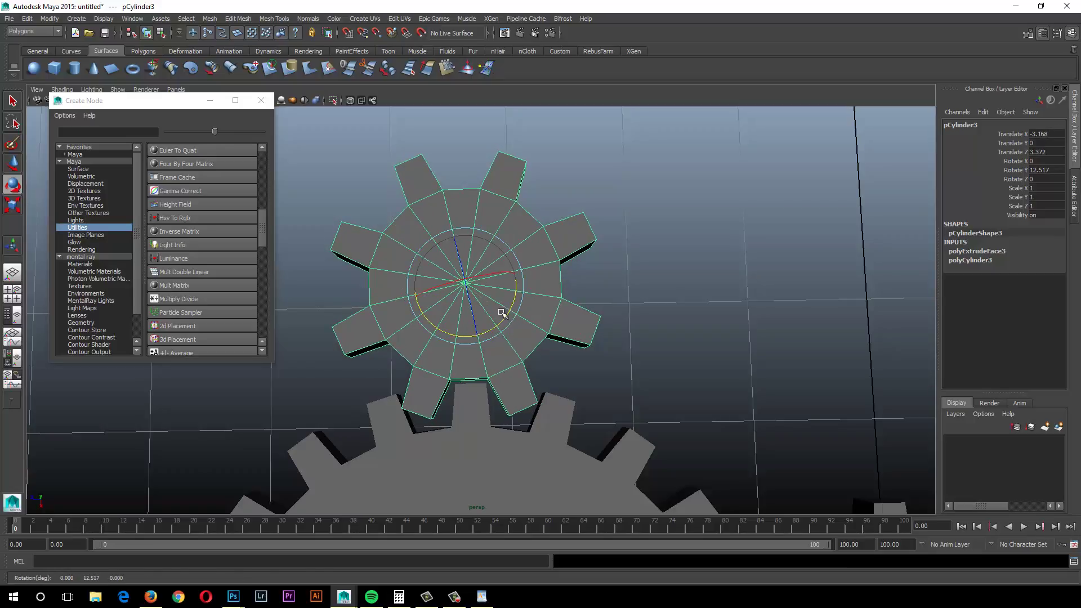
# Step: Fine-tune the third gear to about Translate X -3.171, Translate Z 3.333 and Rotate Y 11.127, and freeze its transformations
pyautogui.press('w')
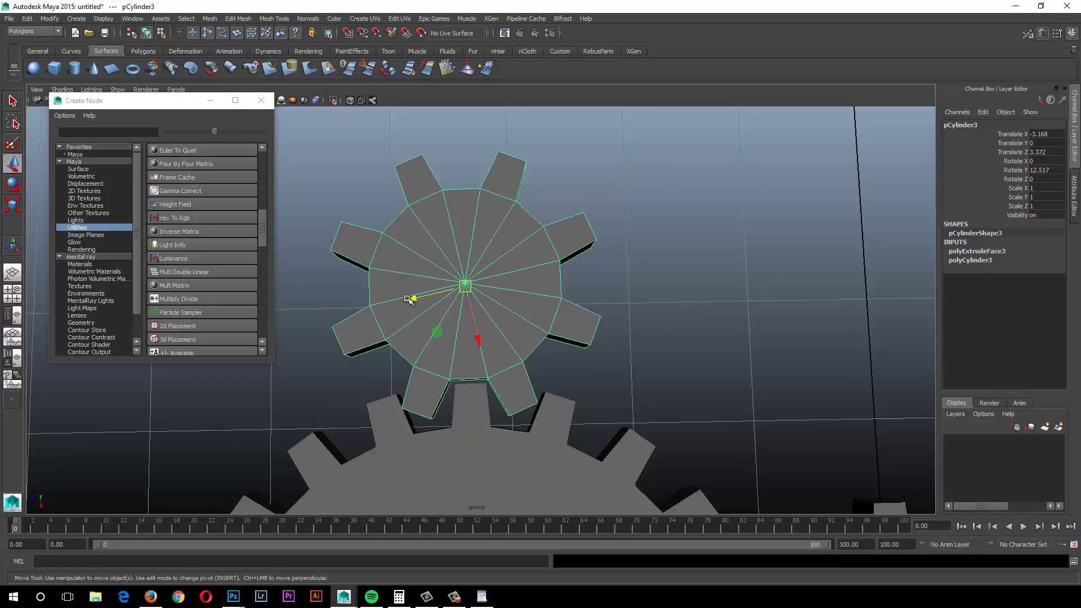
pyautogui.moveTo(408, 299); pyautogui.dragTo(411, 299)
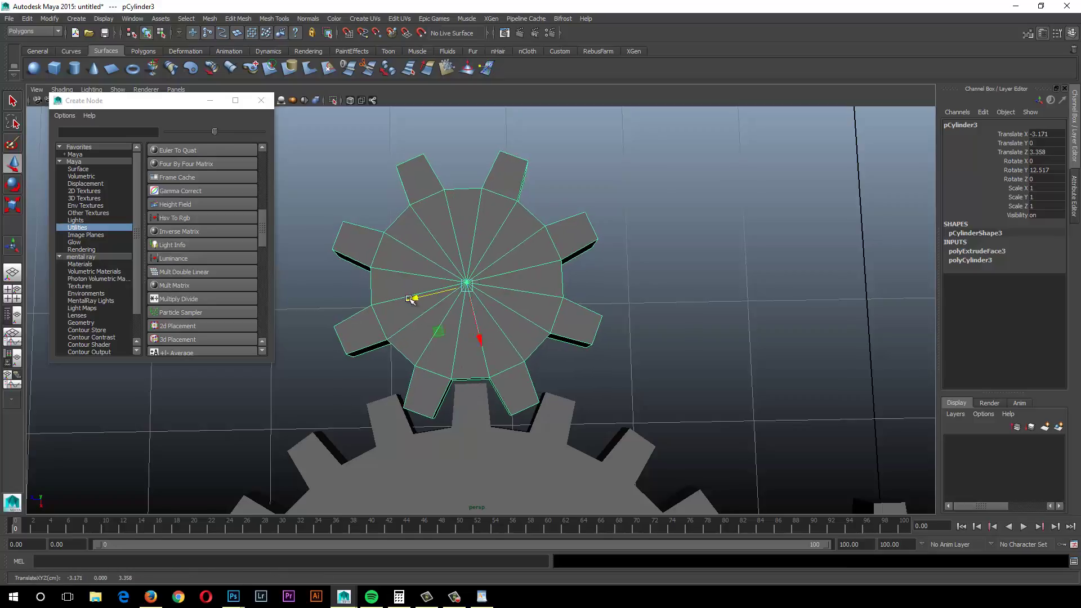
pyautogui.press('e')
pyautogui.moveTo(442, 332); pyautogui.dragTo(441, 331)
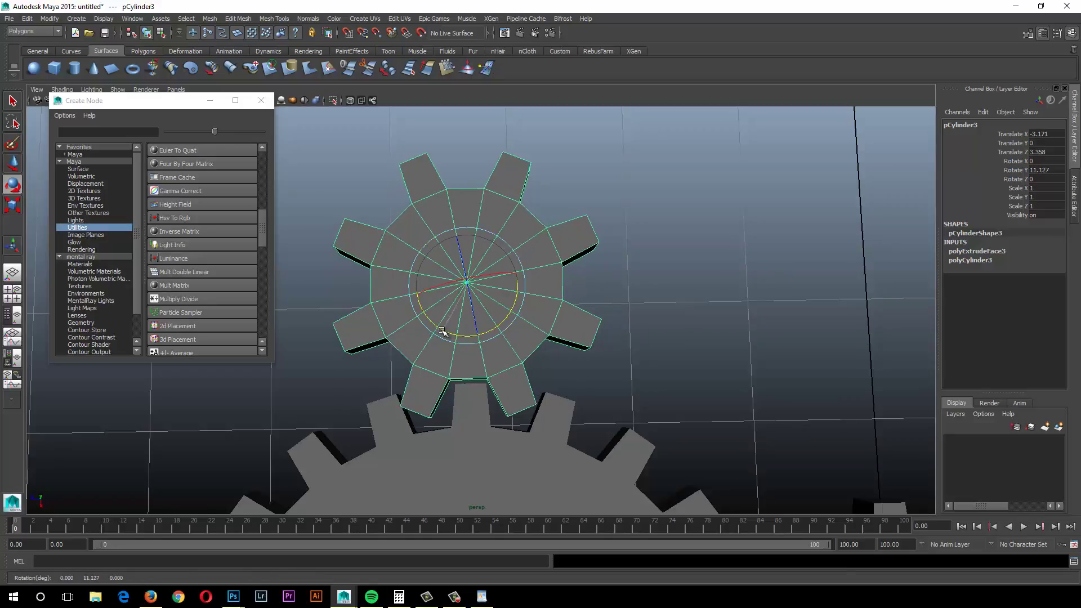
pyautogui.press('w')
pyautogui.moveTo(419, 294); pyautogui.dragTo(417, 295)
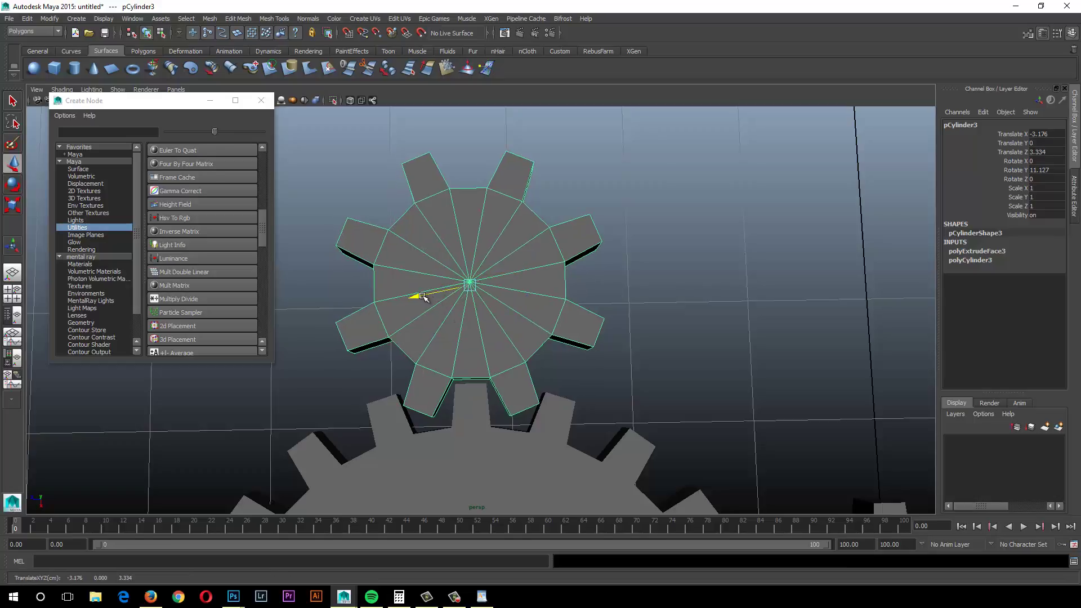
pyautogui.moveTo(481, 339); pyautogui.dragTo(509, 362)
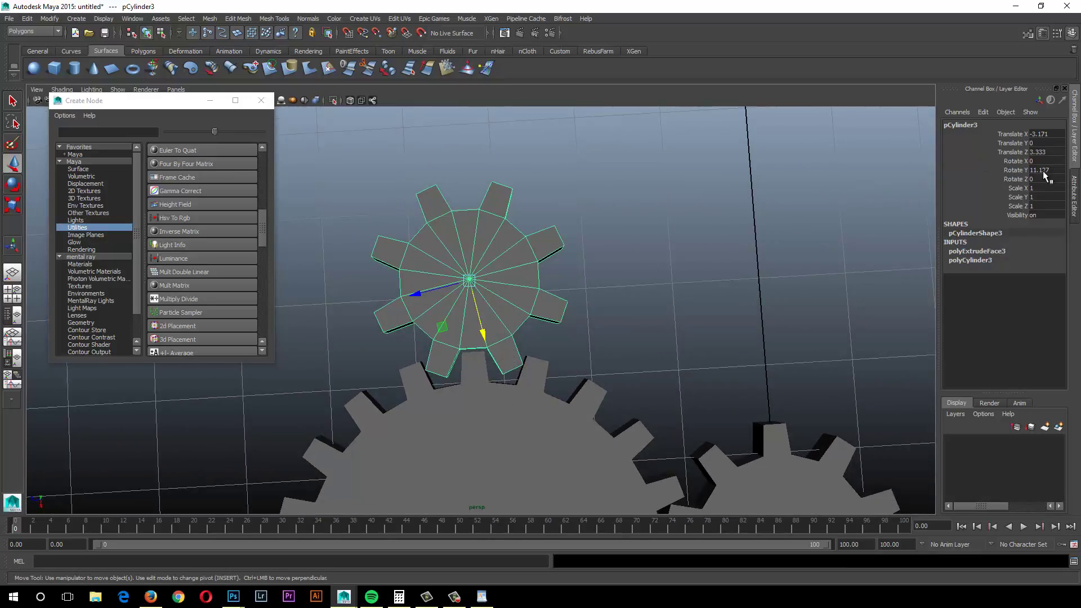
pyautogui.click(50, 18)
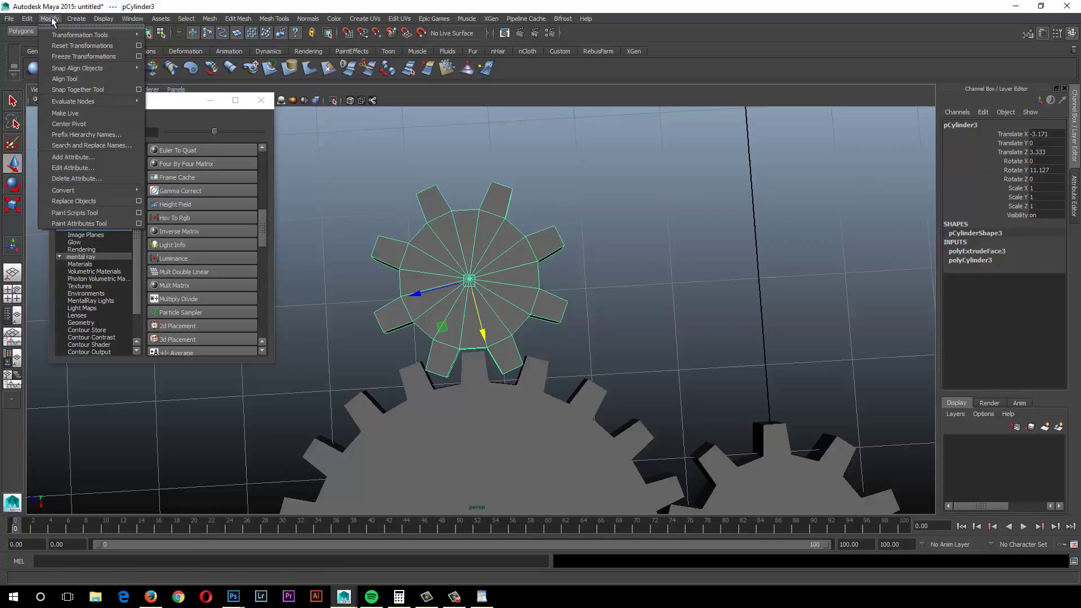
pyautogui.click(72, 57)
# Step: Set the first driving gear's Rotate Y to 0
pyautogui.keyDown('alt'); pyautogui.moveTo(587, 359); pyautogui.dragTo(514, 336, button='right'); pyautogui.keyUp('alt')
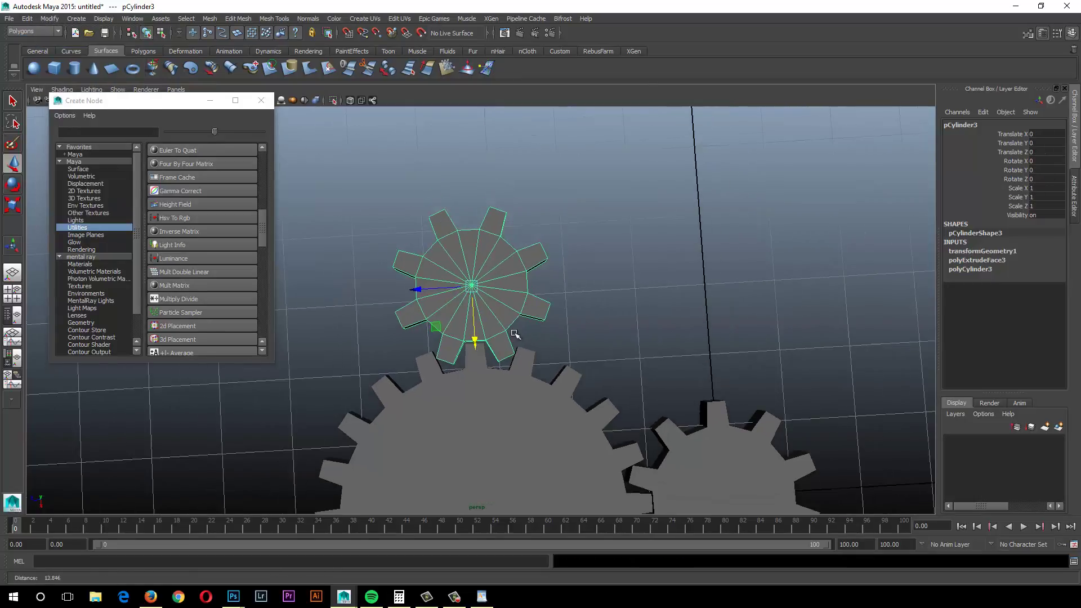
pyautogui.keyDown('alt'); pyautogui.moveTo(517, 333); pyautogui.dragTo(488, 259, button='middle'); pyautogui.keyUp('alt')
pyautogui.click(694, 415)
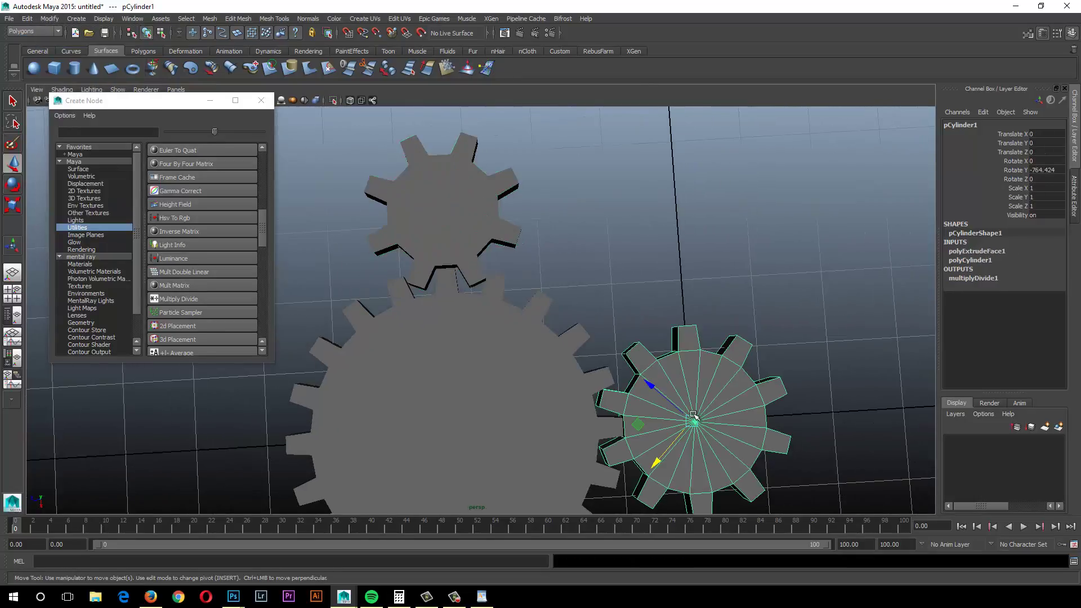
pyautogui.click(1039, 170)
pyautogui.write('0')
pyautogui.press('Return')
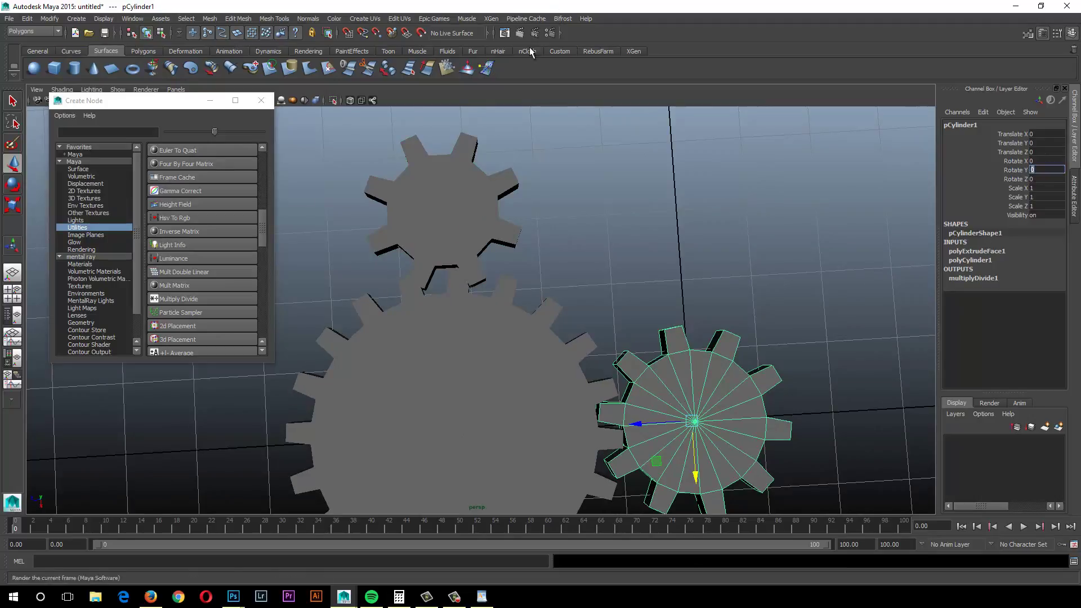
# Step: Realign the third gear with the large gear's teeth at about Translate X 0.013, Translate Z -0.157 and Rotate Y -5.614
pyautogui.keyDown('alt'); pyautogui.moveTo(487, 225); pyautogui.dragTo(548, 253, button='right'); pyautogui.keyUp('alt')
pyautogui.keyDown('alt'); pyautogui.moveTo(450, 173); pyautogui.dragTo(471, 237, button='middle'); pyautogui.keyUp('alt')
pyautogui.keyDown('alt'); pyautogui.moveTo(445, 240); pyautogui.dragTo(480, 254, button='right'); pyautogui.keyUp('alt')
pyautogui.click(439, 186)
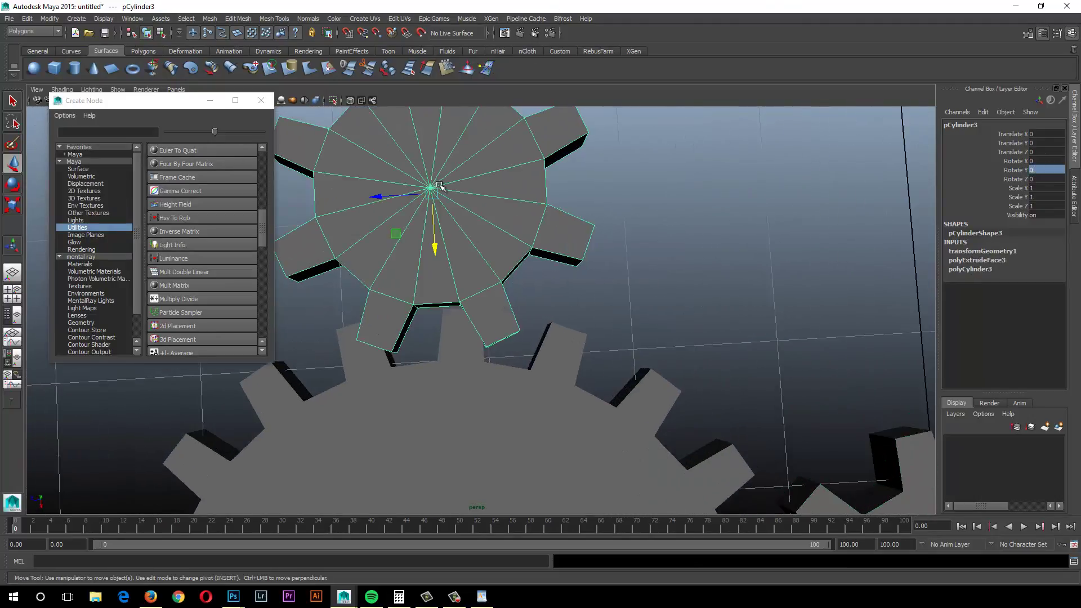
pyautogui.moveTo(429, 196); pyautogui.dragTo(454, 193)
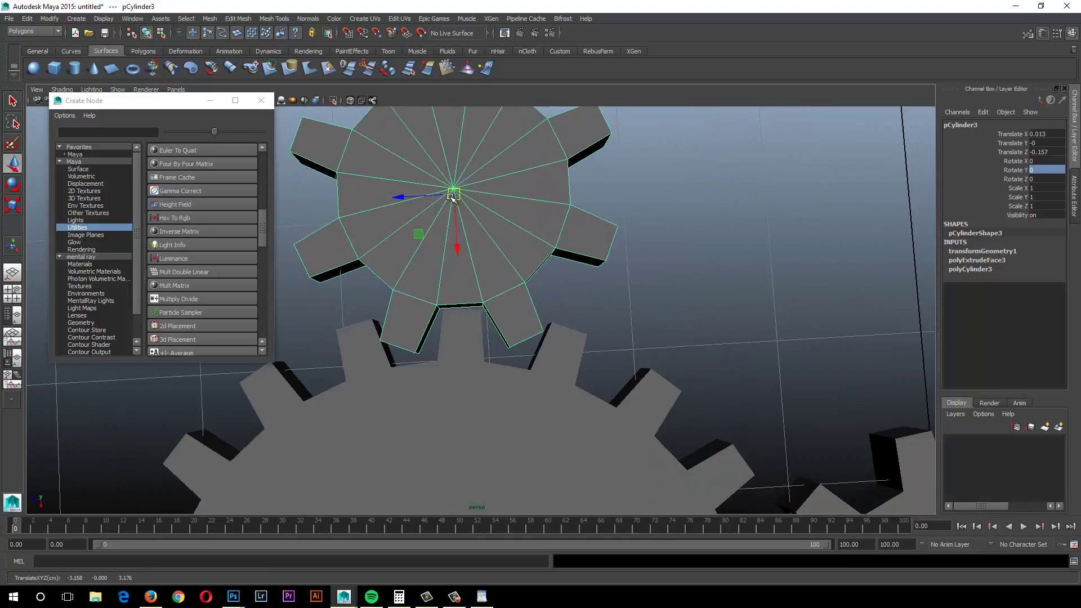
pyautogui.press('e')
pyautogui.keyDown('alt'); pyautogui.moveTo(471, 229); pyautogui.dragTo(498, 239, button='right'); pyautogui.keyUp('alt')
pyautogui.moveTo(493, 235); pyautogui.dragTo(490, 234)
pyautogui.press('w')
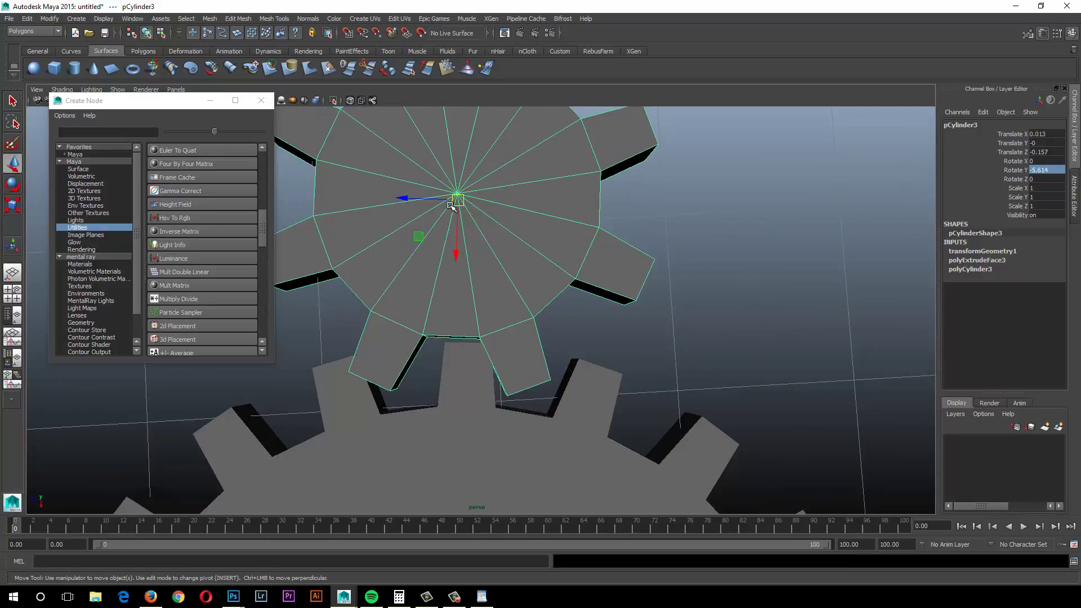
# Step: Shift the third gear to about Translate X 0.023 and Translate Z -0.254, and freeze its transformations
pyautogui.moveTo(435, 202); pyautogui.dragTo(450, 226)
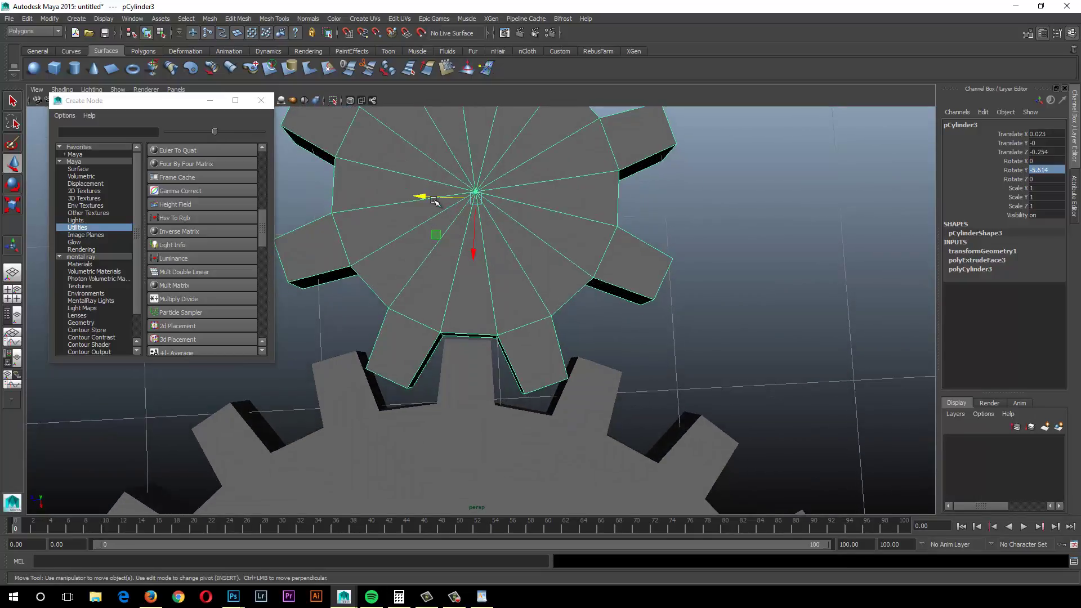
pyautogui.keyDown('ctrl'); pyautogui.click(431, 200); pyautogui.keyUp('ctrl')
pyautogui.click(457, 209)
pyautogui.click(49, 18)
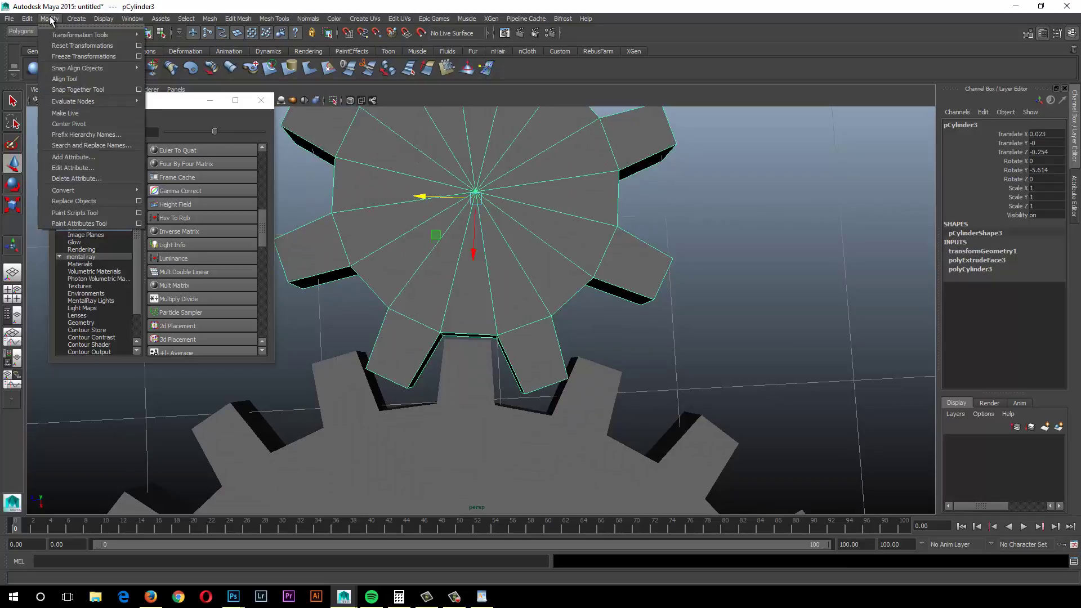
pyautogui.click(67, 58)
# Step: Select the third gear together with the large middle gear
pyautogui.scroll(-6, 532, 235)
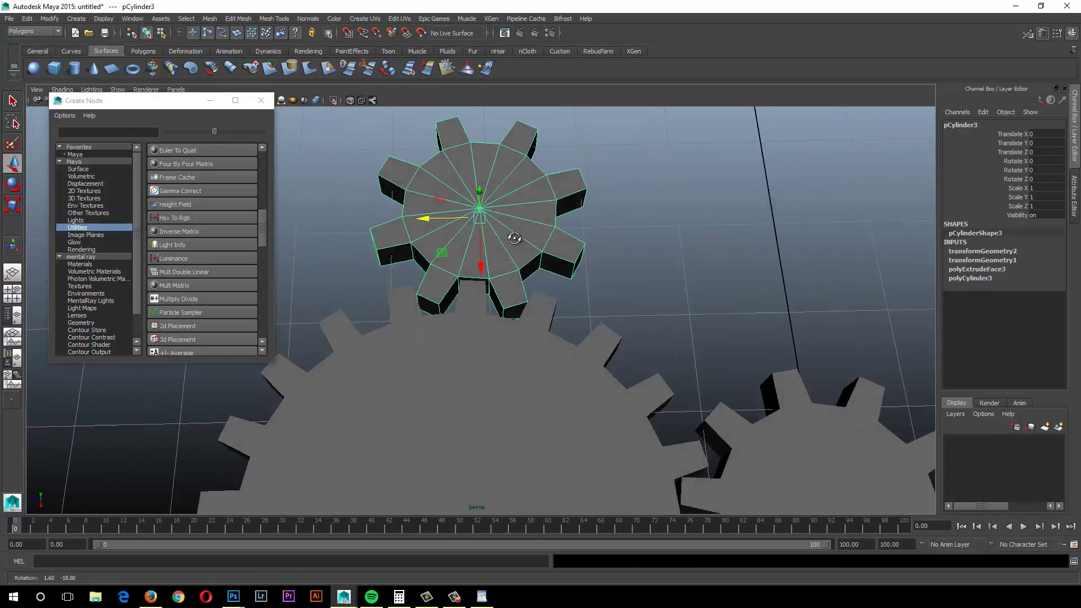
pyautogui.keyDown('alt'); pyautogui.moveTo(613, 305); pyautogui.dragTo(581, 321); pyautogui.keyUp('alt')
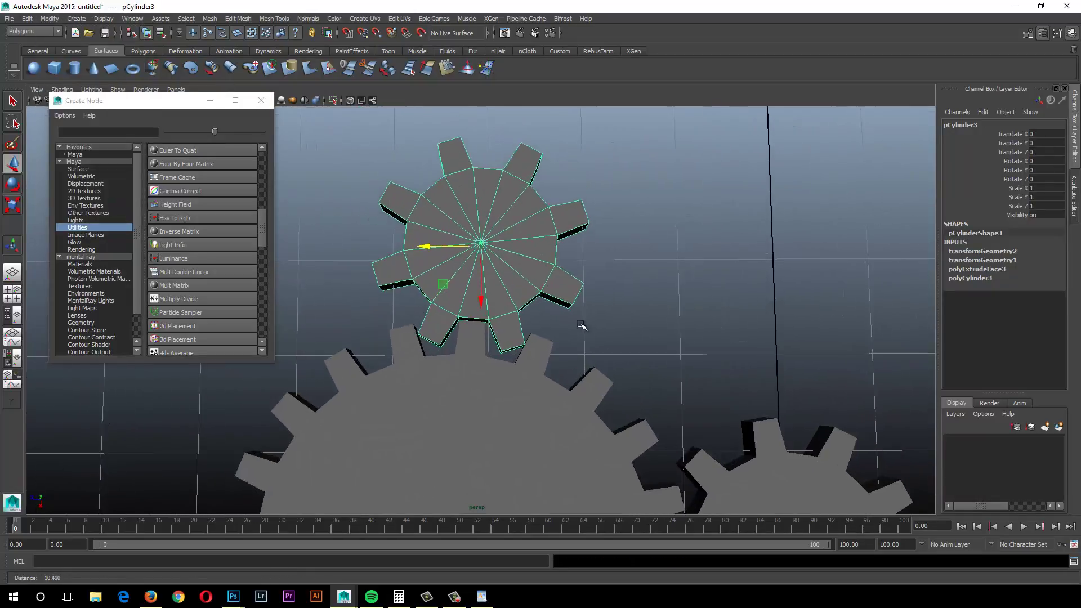
pyautogui.click(608, 302)
pyautogui.click(518, 289)
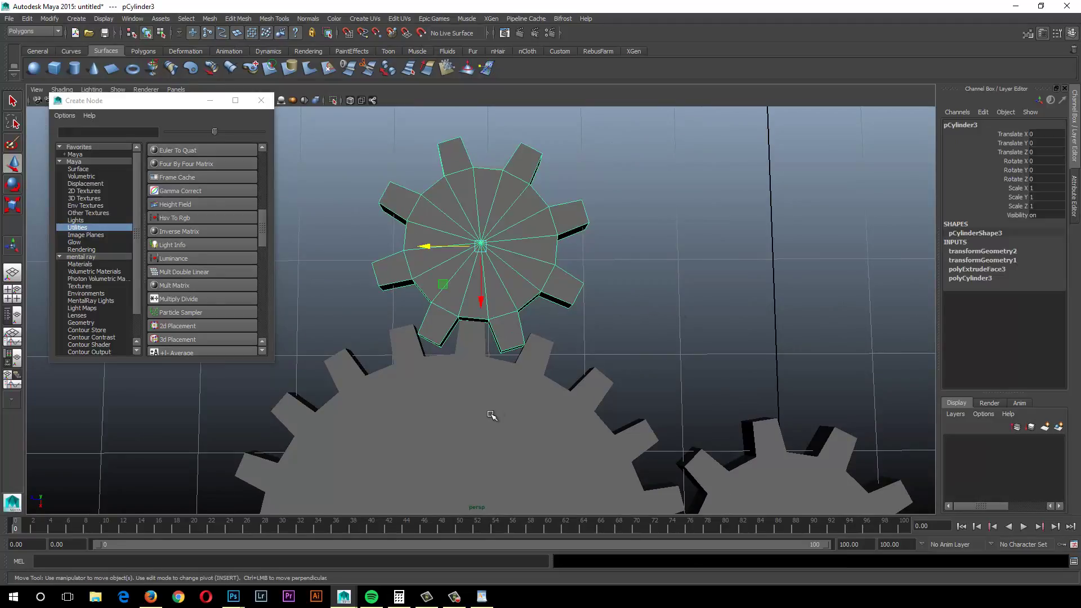
pyautogui.click(618, 389)
pyautogui.keyDown('alt'); pyautogui.moveTo(673, 341); pyautogui.dragTo(602, 316, button='right'); pyautogui.keyUp('alt')
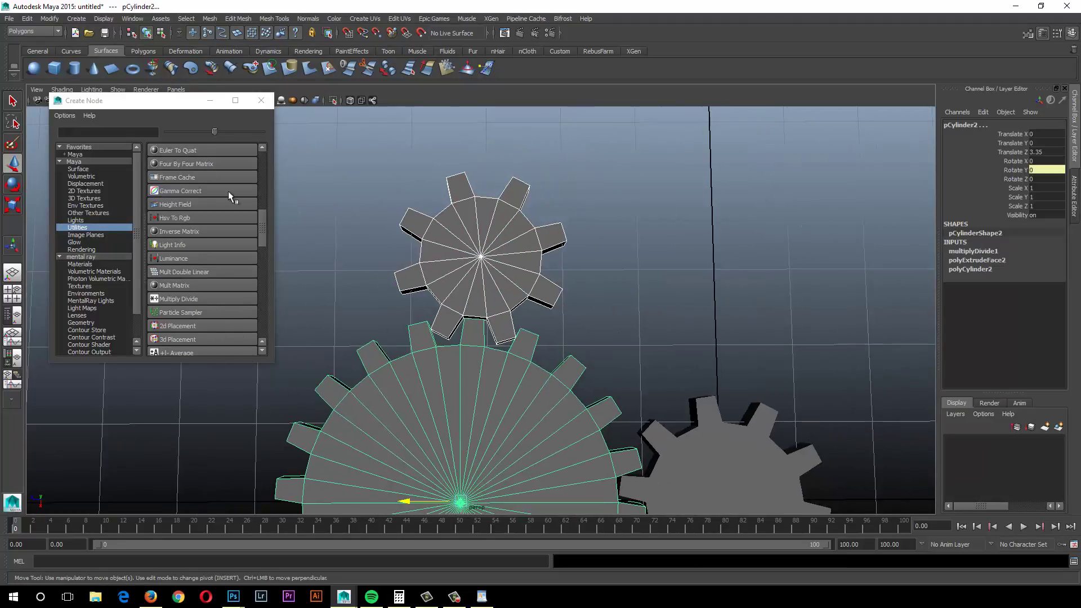
# Step: Open the selected gears in an enlarged Node Editor and spread the pCylinder3 and pCylinder2 nodes apart
pyautogui.click(131, 19)
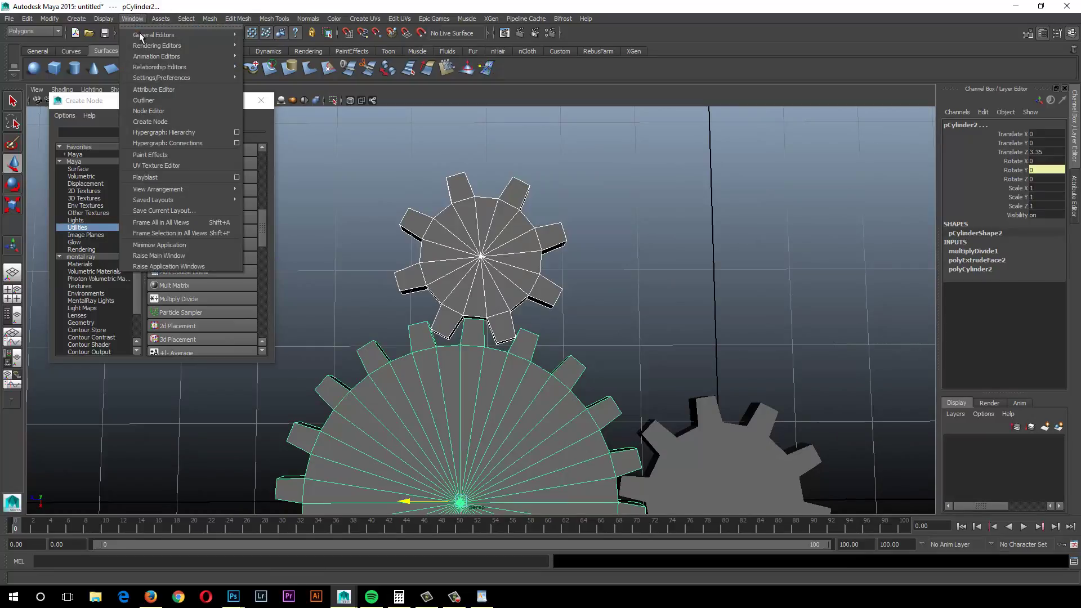
pyautogui.click(150, 121)
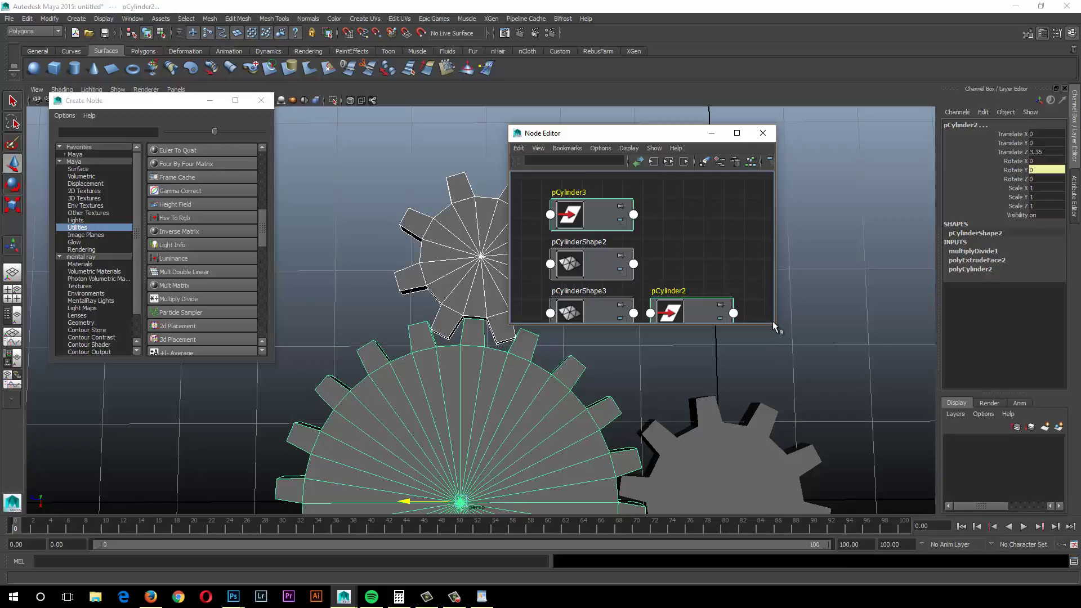
pyautogui.moveTo(775, 323); pyautogui.dragTo(954, 504)
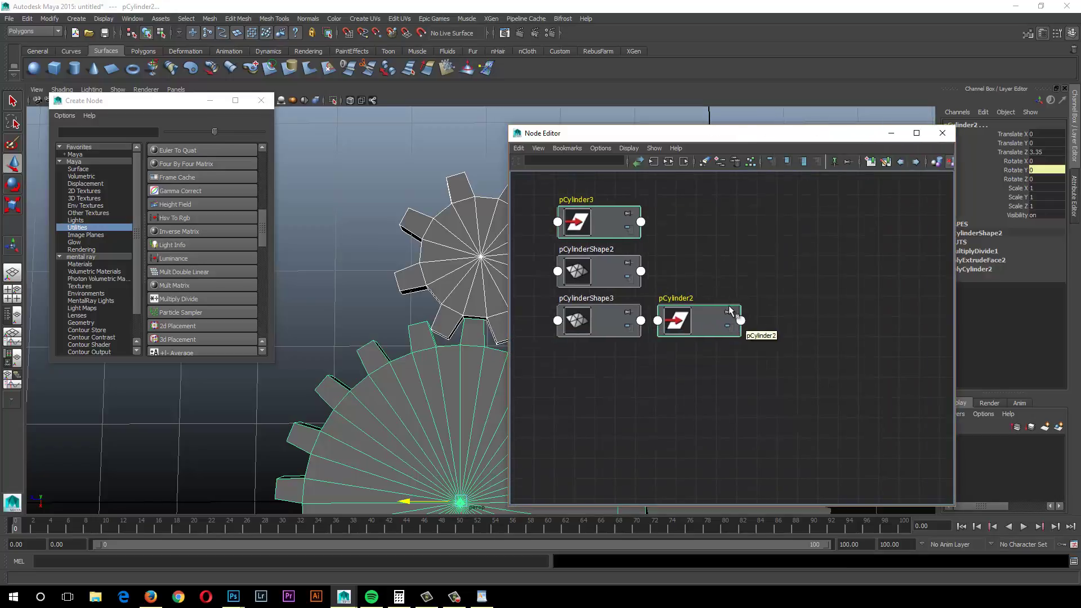
pyautogui.moveTo(729, 307); pyautogui.dragTo(811, 350)
pyautogui.click(797, 376)
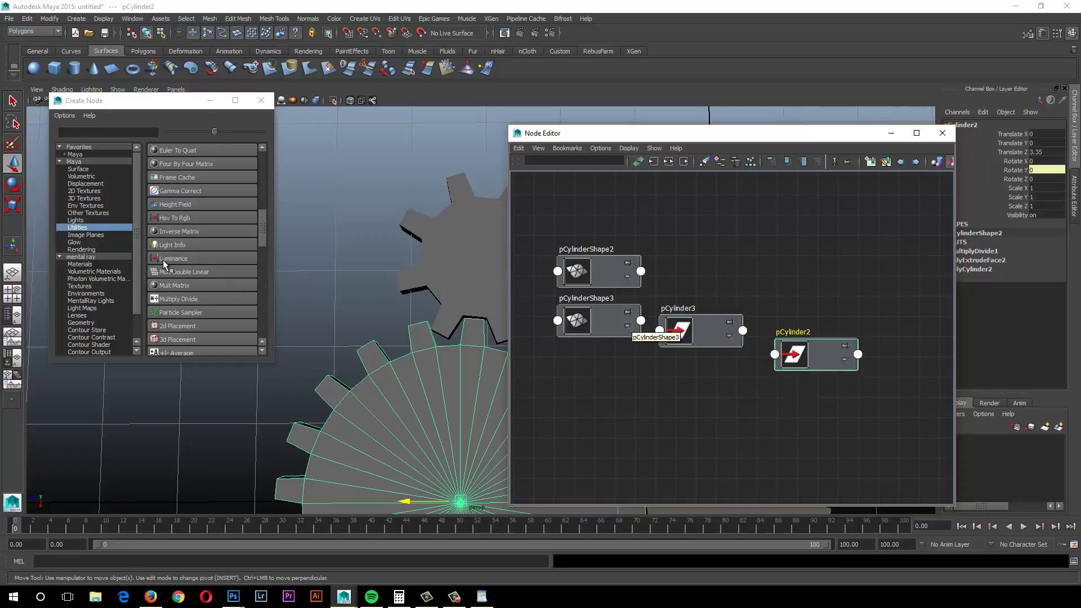
# Step: Create a Multiply Divide utility node, place it above the pCylinder2 node, and select the pCylinder3 node
pyautogui.click(169, 298)
pyautogui.moveTo(781, 399); pyautogui.dragTo(814, 265)
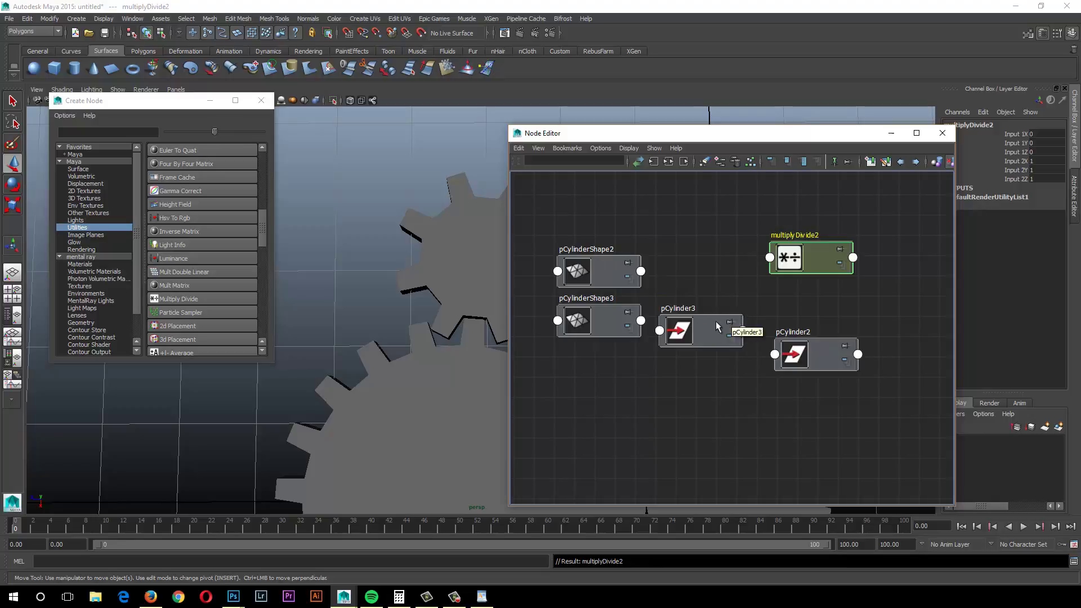
pyautogui.moveTo(718, 327)
pyautogui.mouseDown()
pyautogui.moveTo(733, 301)
pyautogui.moveTo(716, 313)
pyautogui.moveTo(719, 327)
pyautogui.mouseUp()
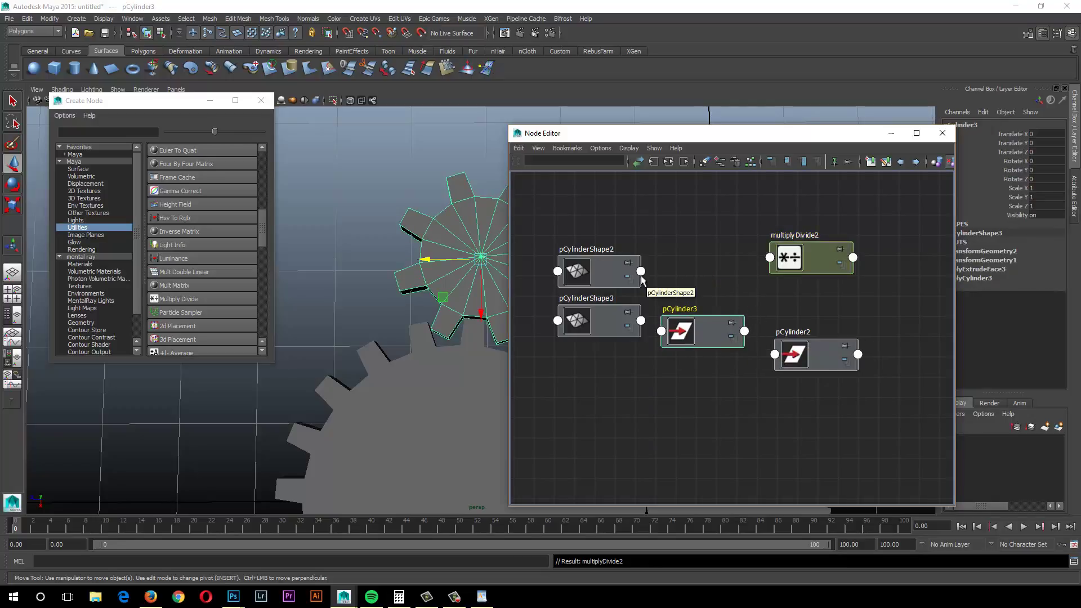
# Step: Connect pCylinder2's Rotate Y to Input 1Y of the multiplyDivide2 node
pyautogui.click(857, 354)
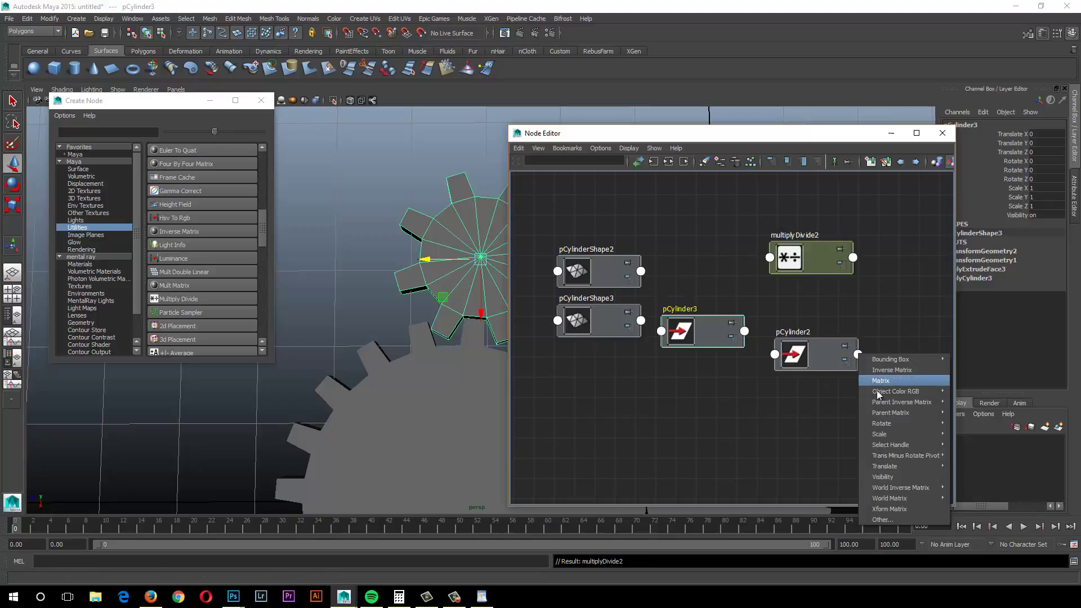
pyautogui.moveTo(882, 425)
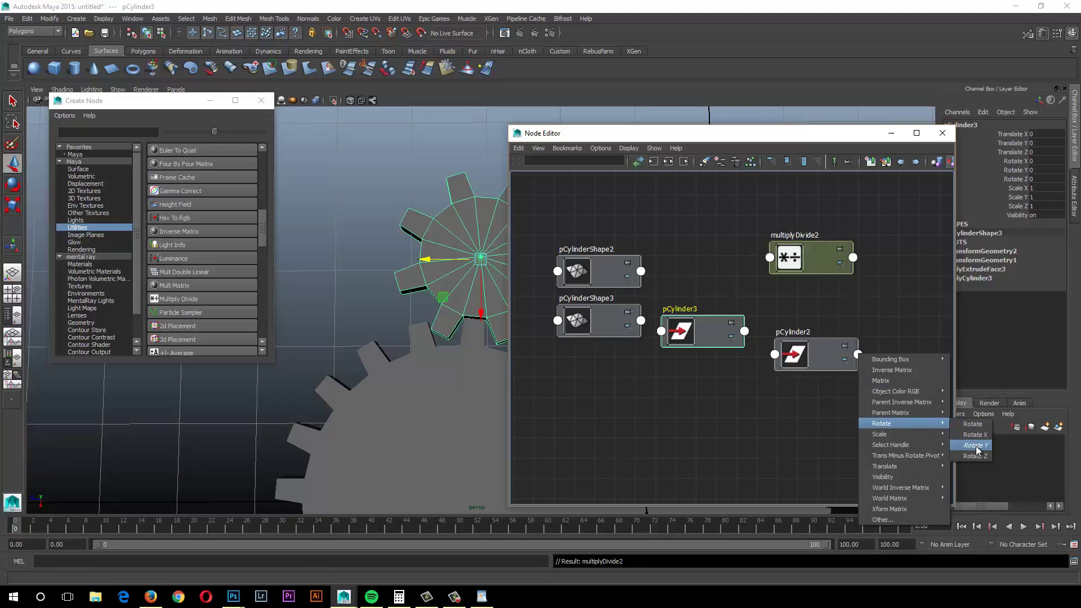
pyautogui.click(976, 450)
pyautogui.click(769, 257)
pyautogui.moveTo(783, 269)
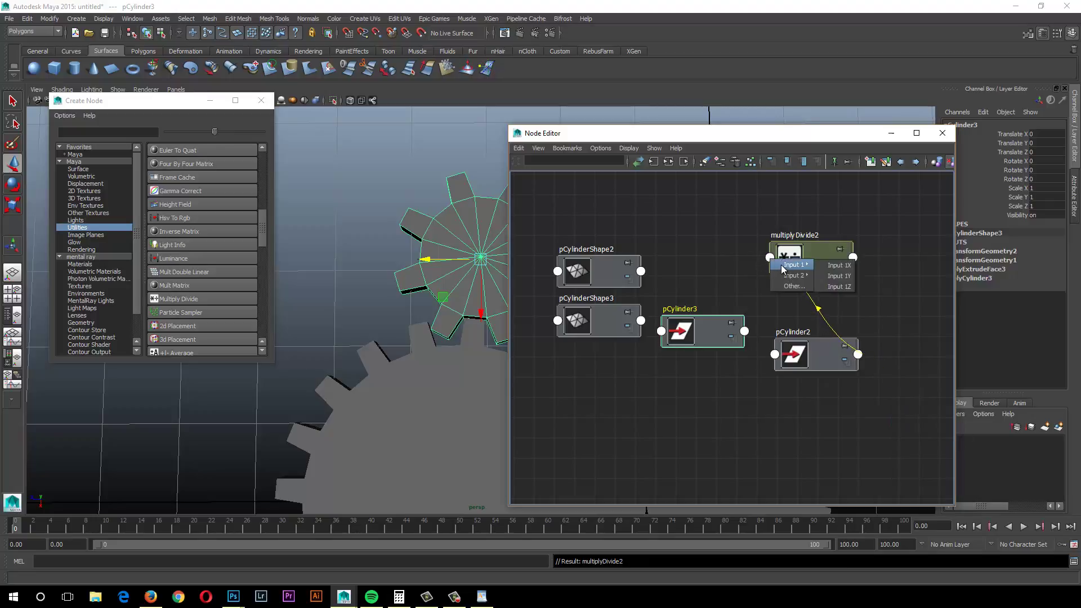
pyautogui.click(837, 276)
# Step: Connect multiplyDivide2's Output Y to pCylinder3's Rotate Y
pyautogui.click(853, 258)
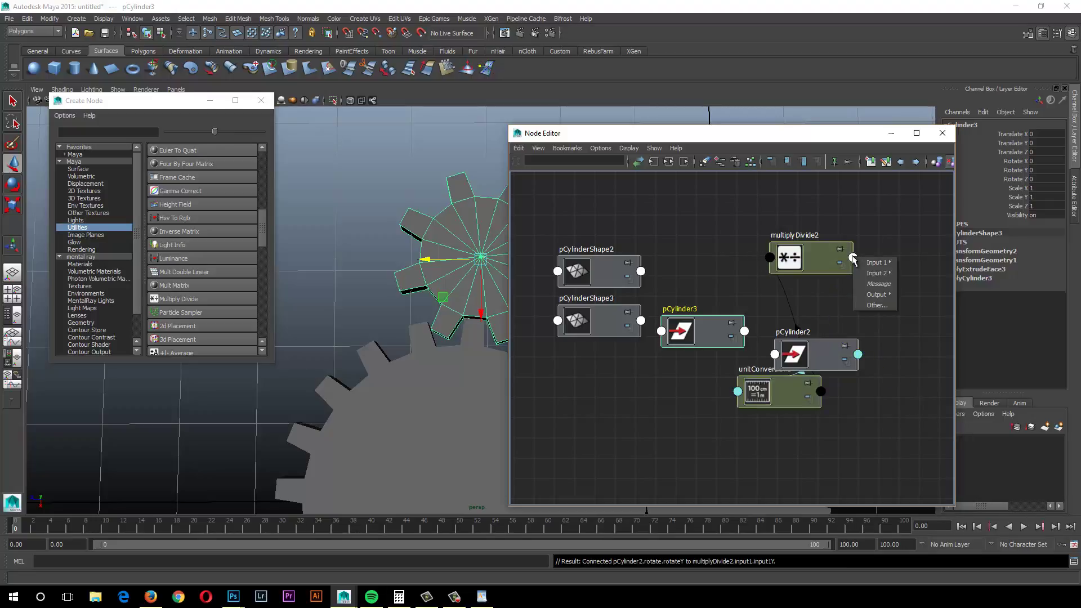
pyautogui.moveTo(879, 295)
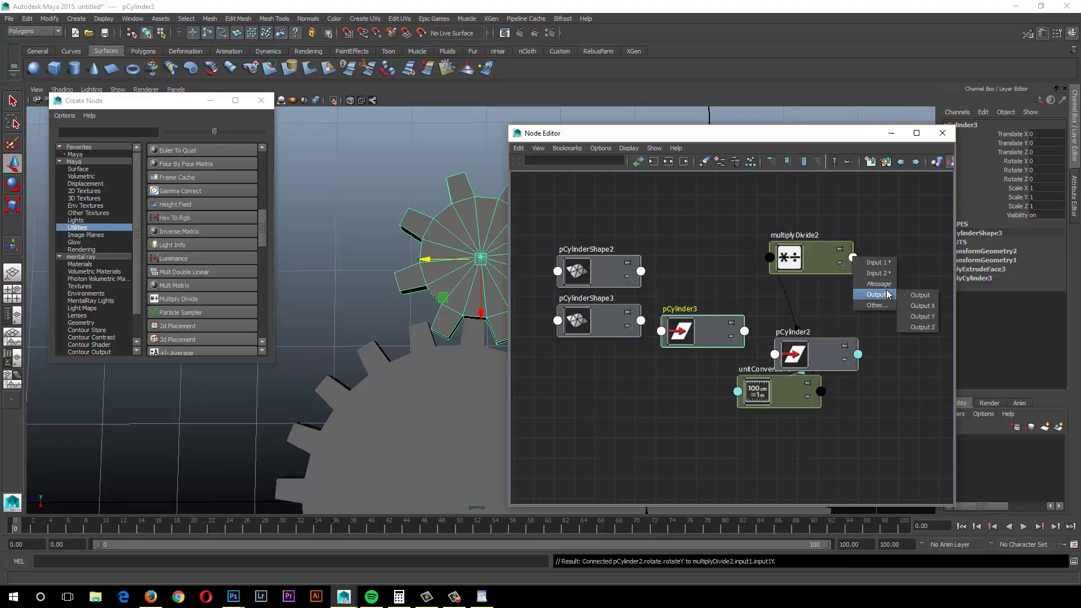
pyautogui.click(927, 318)
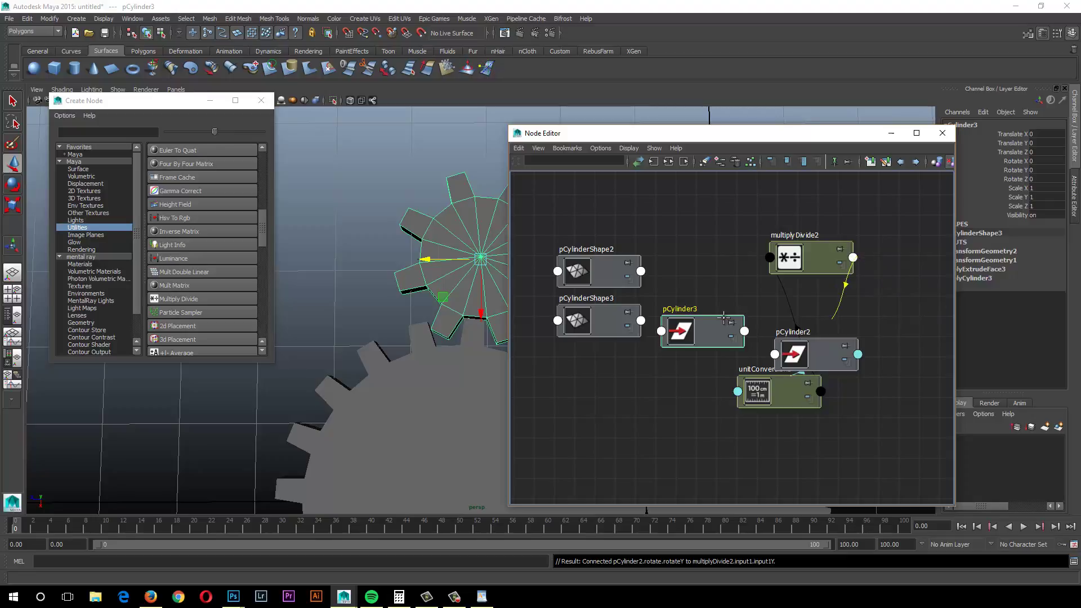
pyautogui.click(662, 331)
pyautogui.moveTo(686, 337)
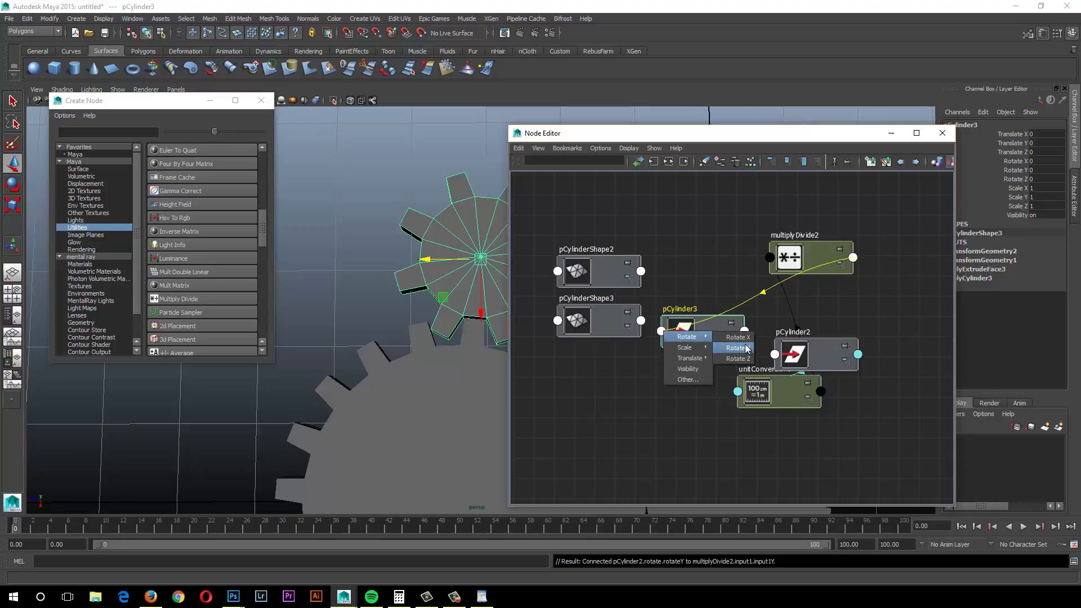
pyautogui.click(743, 351)
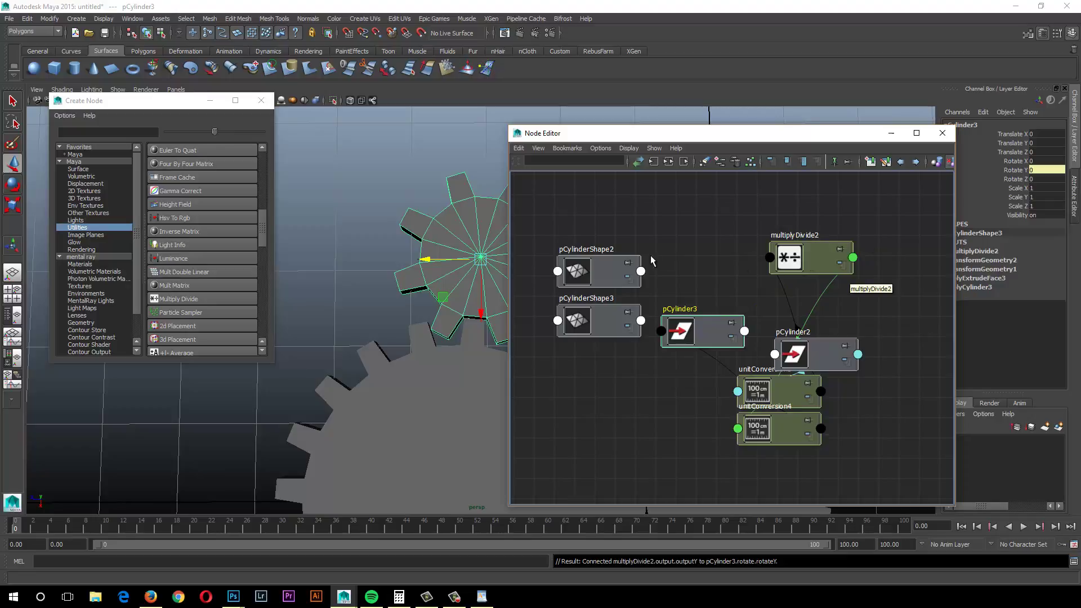
# Step: Look up the 40-to-16 ratio in the browser's Final Drive Ratios chart, and return to Maya to view the gears
pyautogui.click(151, 596)
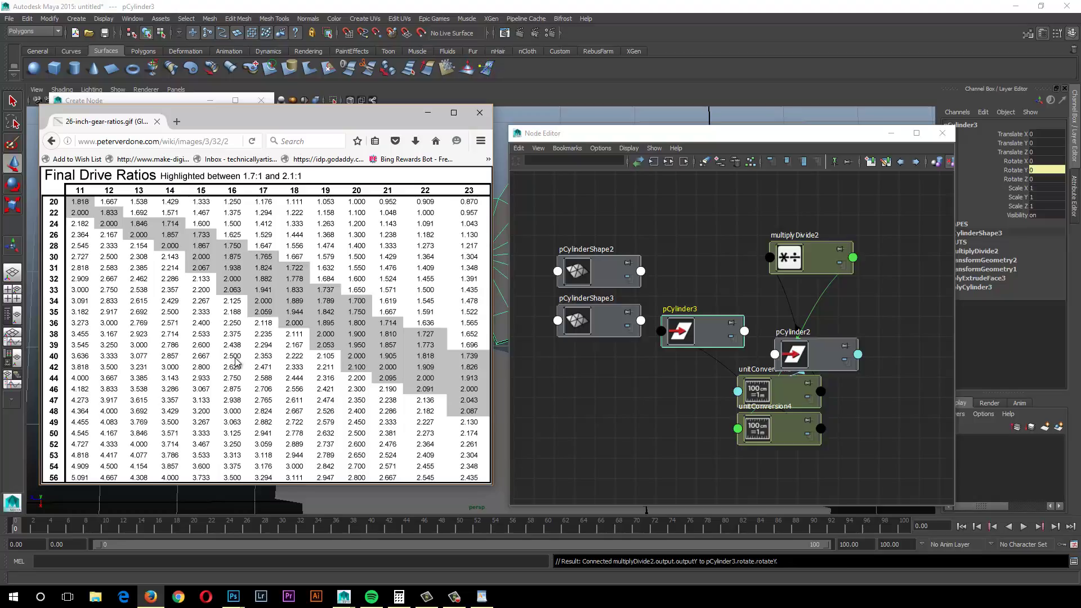
pyautogui.click(599, 96)
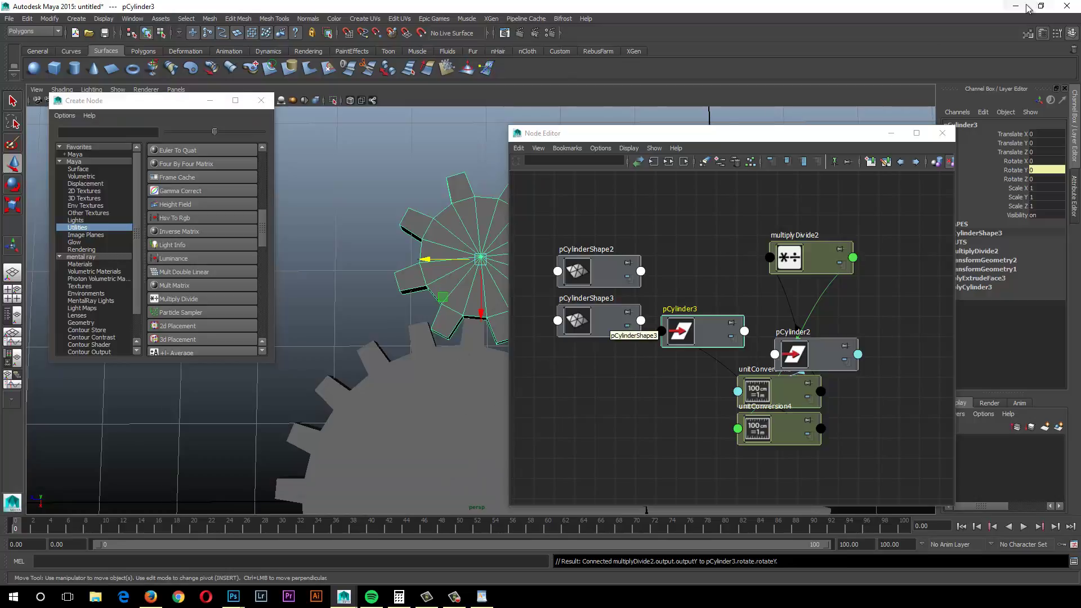
pyautogui.click(892, 133)
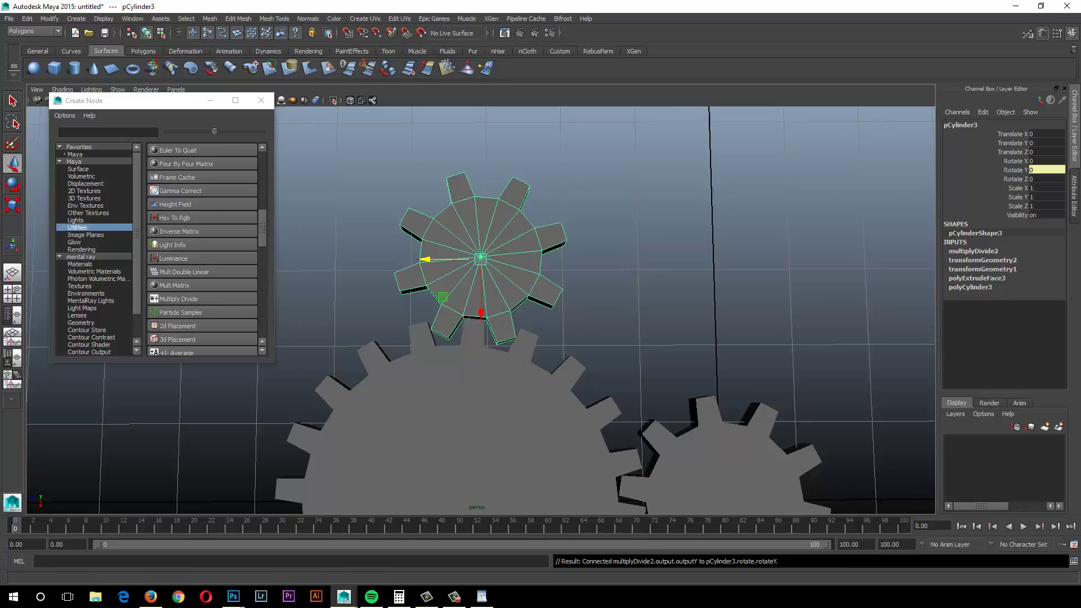
# Step: Set multiplyDivide2's Input 2X, 2Y and 2Z to 2.5, and reverse their sign to -2.5
pyautogui.click(794, 257)
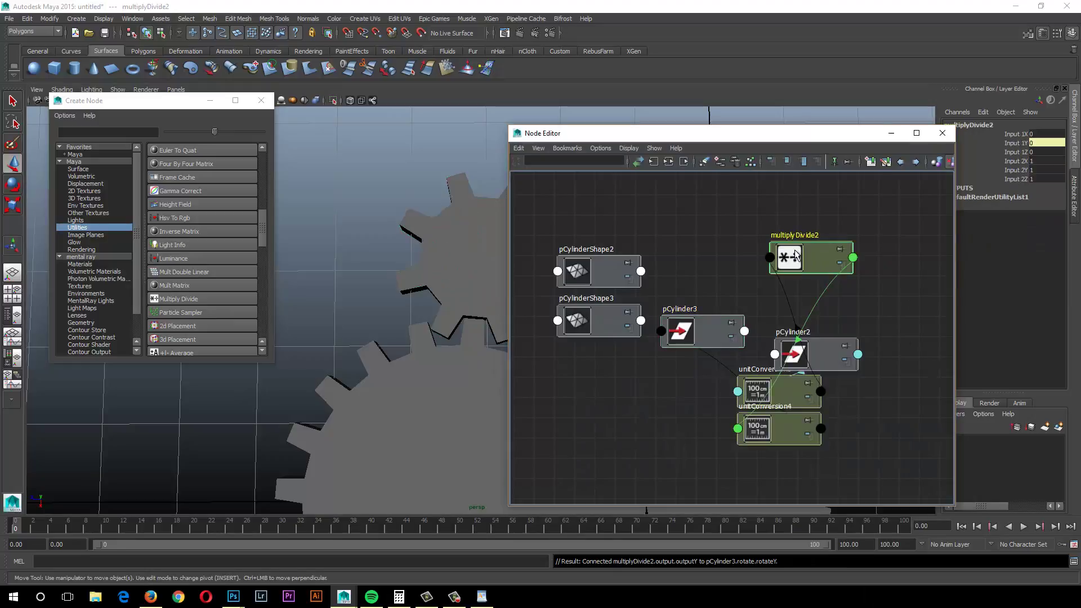
pyautogui.moveTo(1039, 161); pyautogui.dragTo(1051, 187)
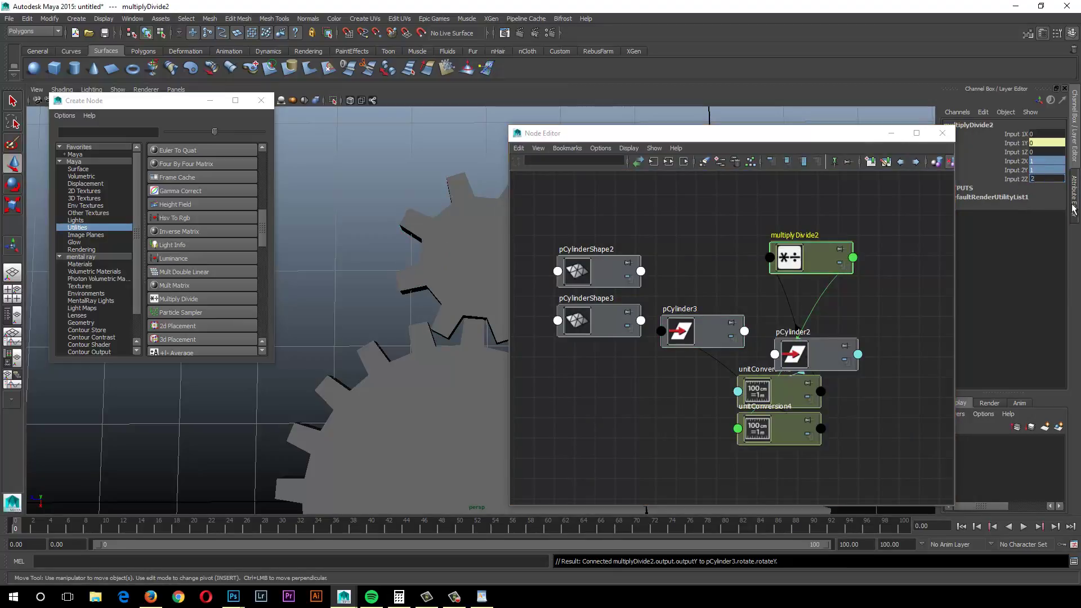
pyautogui.press('Return')
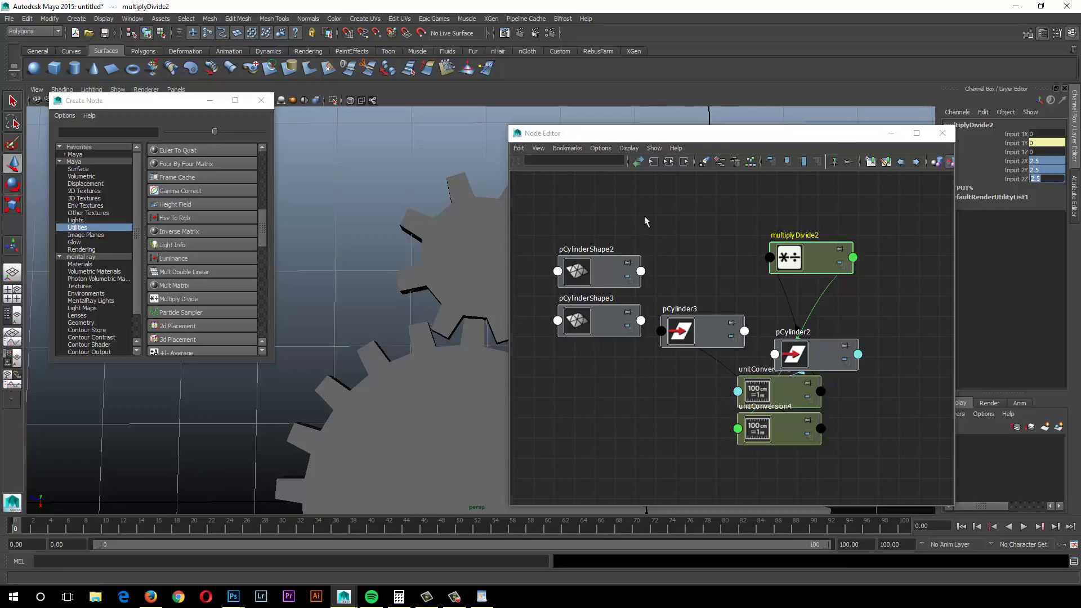
pyautogui.click(893, 134)
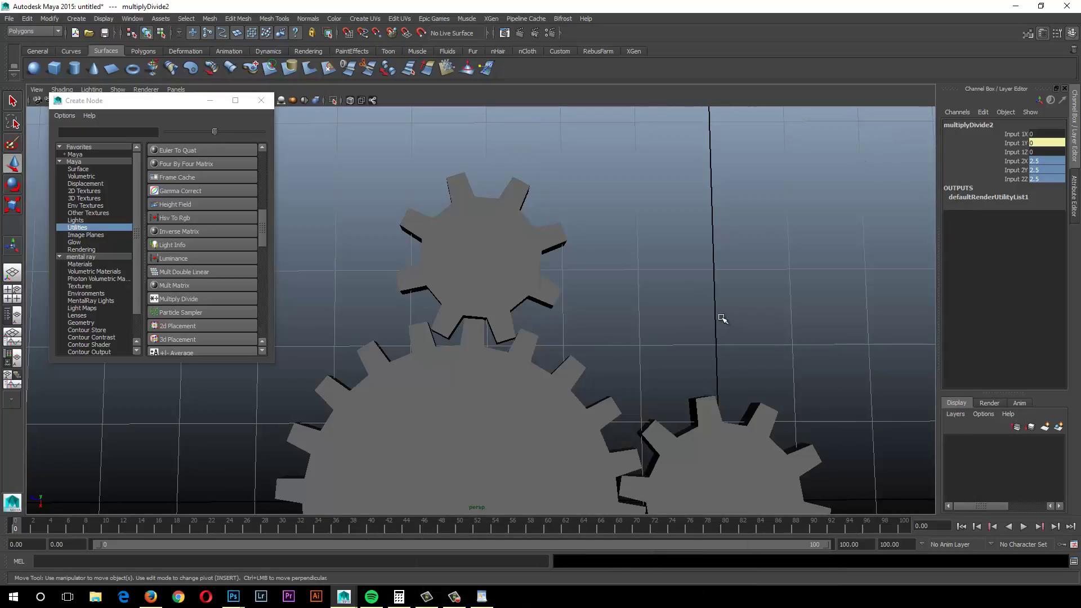
pyautogui.keyDown('alt'); pyautogui.moveTo(721, 317); pyautogui.dragTo(616, 294); pyautogui.keyUp('alt')
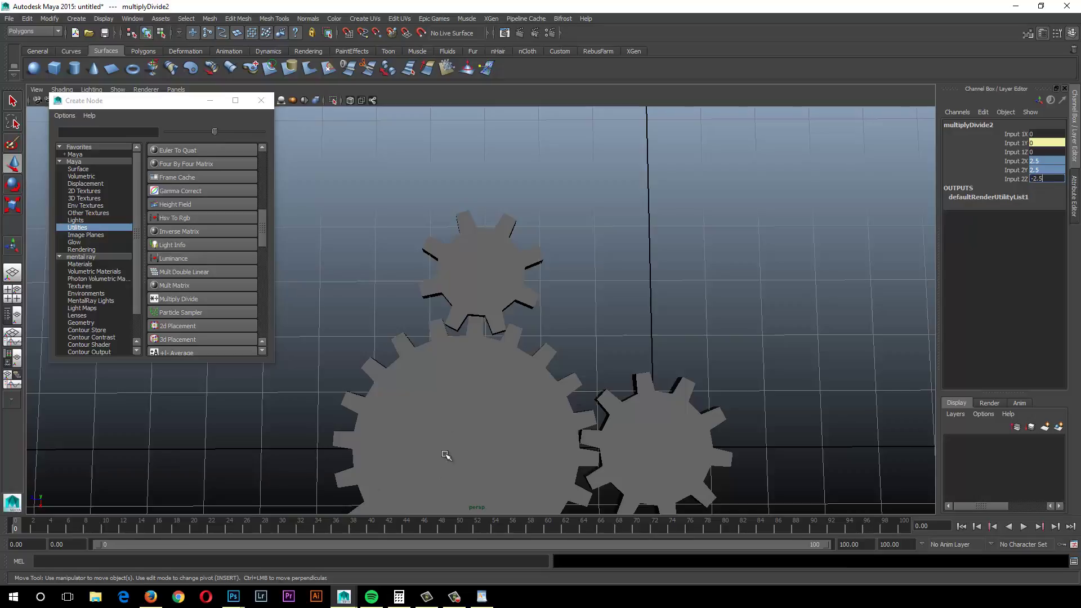
# Step: Rotate the first gear, pCylinder1, around Y to about 2651.8 degrees to test the linked gear train
pyautogui.click(671, 406)
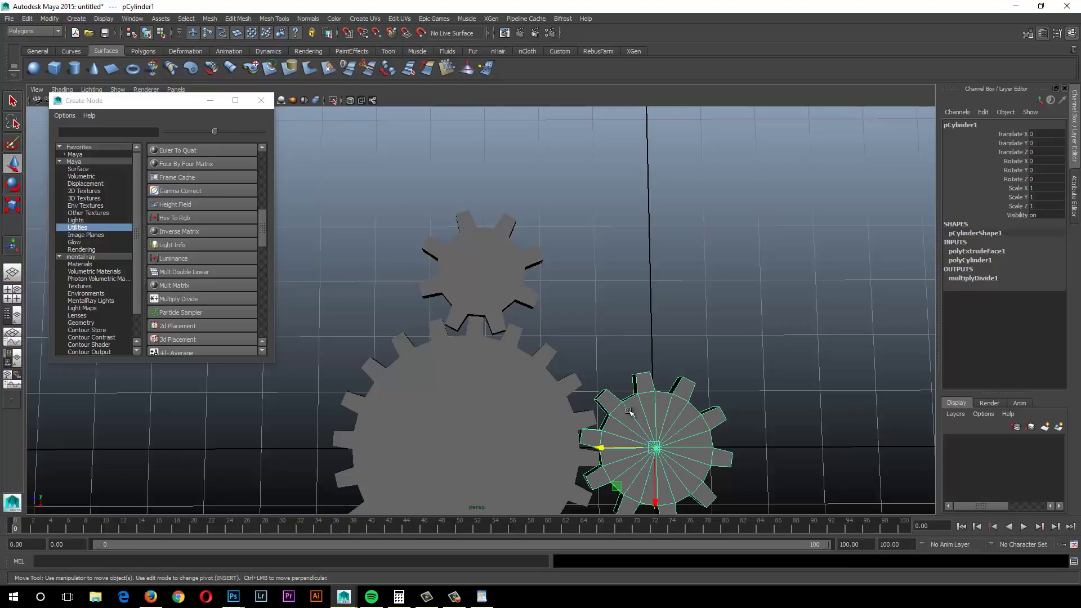
pyautogui.press('e')
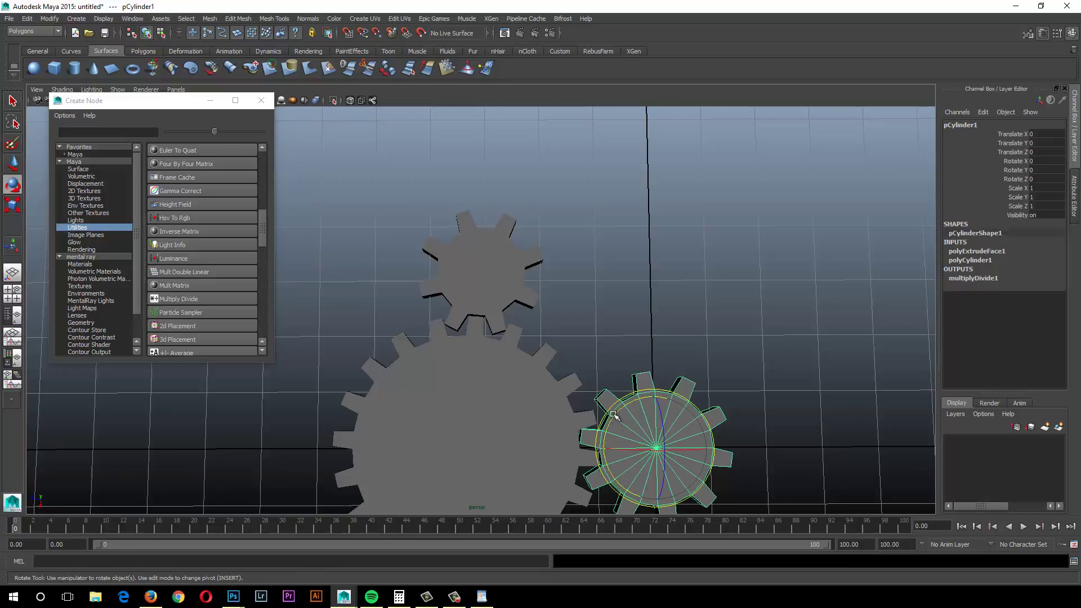
pyautogui.click(614, 414)
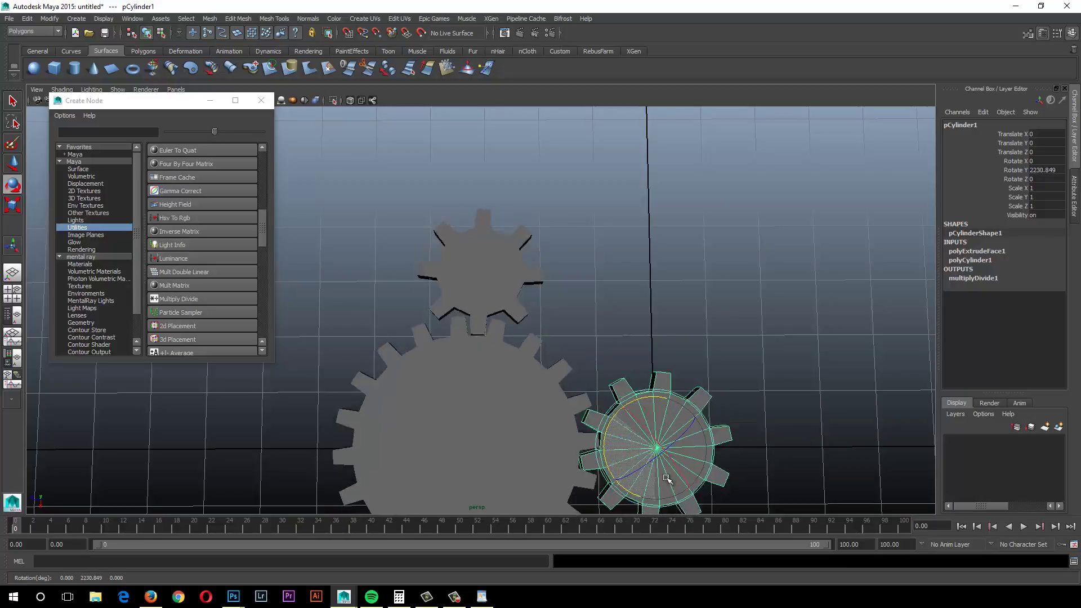
pyautogui.moveTo(667, 479); pyautogui.dragTo(658, 430)
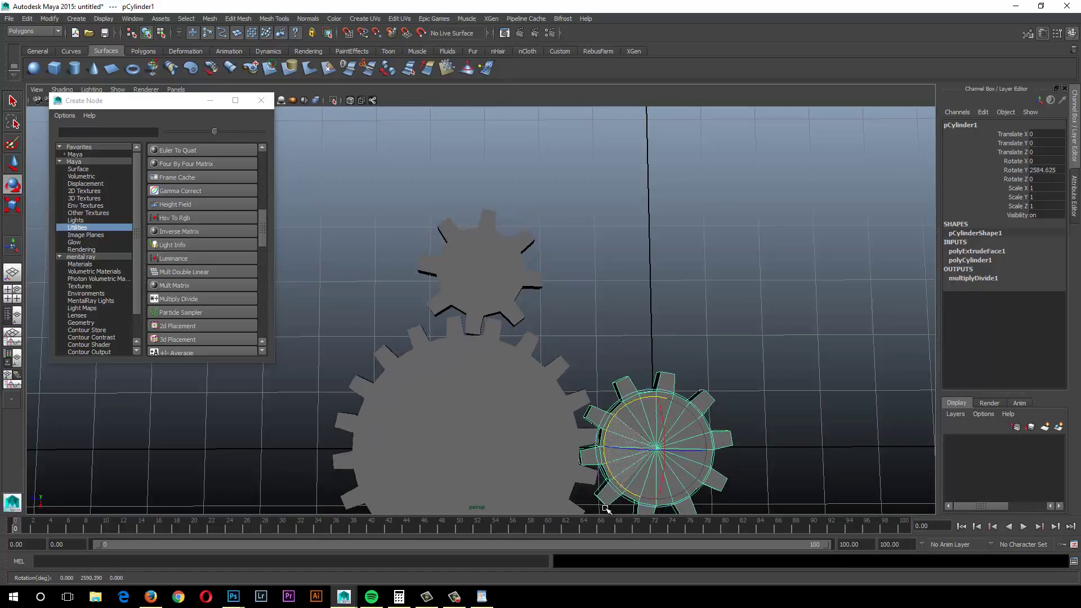
pyautogui.moveTo(652, 530); pyautogui.dragTo(574, 394)
# Step: Select the large middle gear and examine from several angles how its teeth mesh with both smaller gears
pyautogui.keyDown('alt'); pyautogui.moveTo(574, 394); pyautogui.dragTo(557, 373, button='middle'); pyautogui.keyUp('alt')
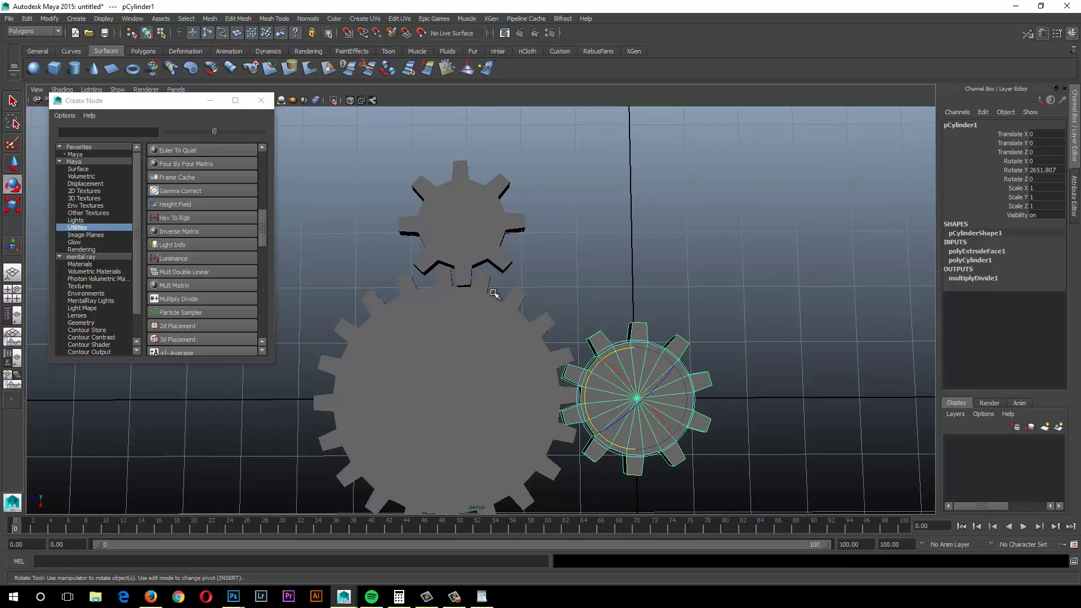
pyautogui.keyDown('alt'); pyautogui.moveTo(492, 366); pyautogui.dragTo(476, 345); pyautogui.keyUp('alt')
pyautogui.click(460, 351)
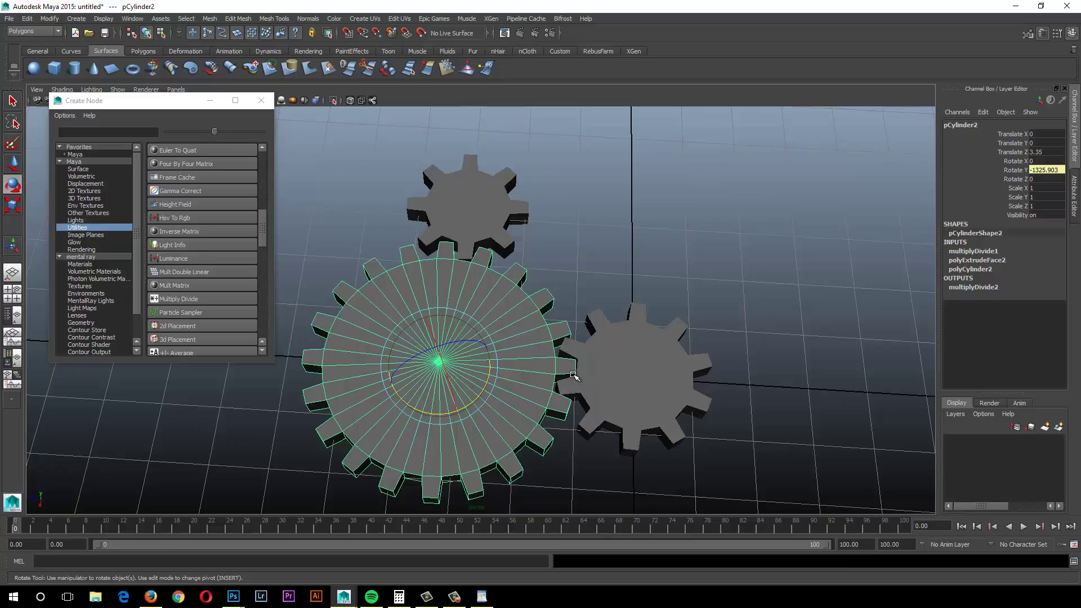
pyautogui.keyDown('alt'); pyautogui.moveTo(466, 318); pyautogui.dragTo(478, 357); pyautogui.keyUp('alt')
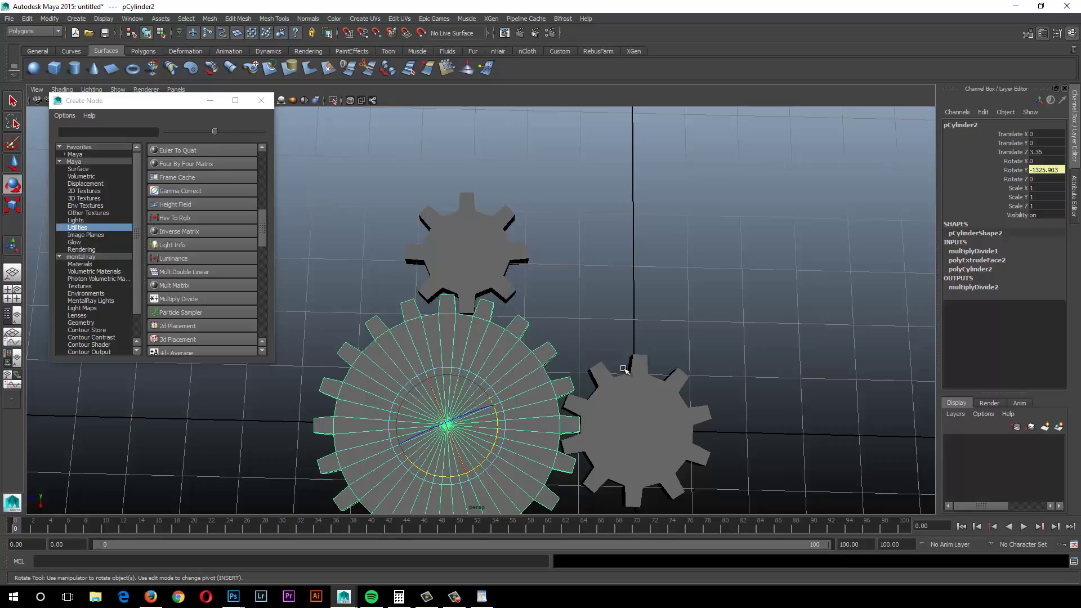
pyautogui.keyDown('alt'); pyautogui.moveTo(607, 395); pyautogui.dragTo(600, 380); pyautogui.keyUp('alt')
pyautogui.keyDown('alt'); pyautogui.moveTo(601, 380); pyautogui.dragTo(570, 316, button='right'); pyautogui.keyUp('alt')
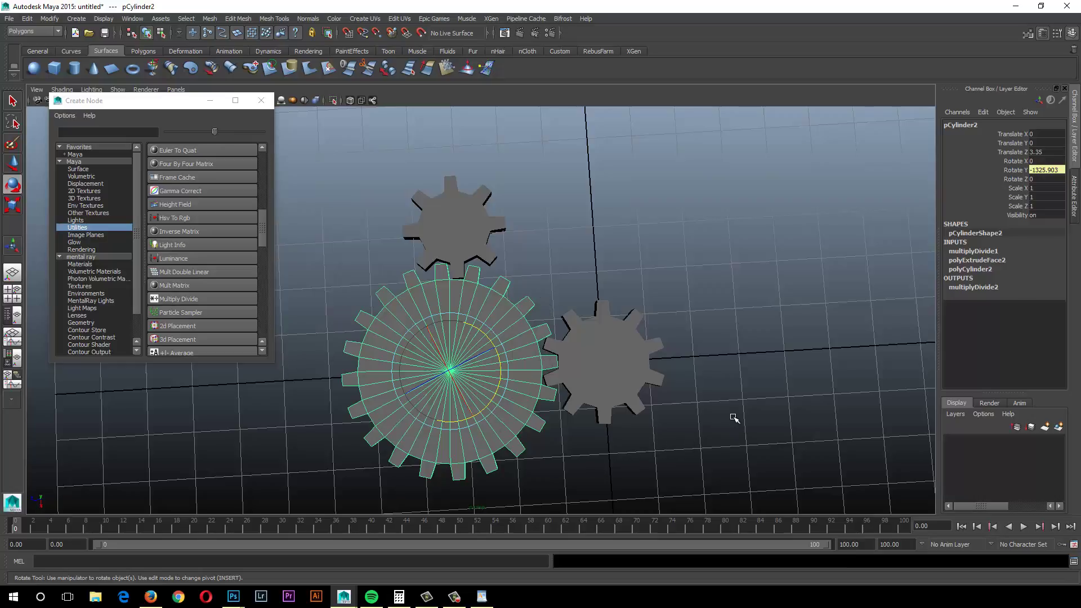
pyautogui.moveTo(711, 434)
pyautogui.keyDown('alt'); pyautogui.mouseDown()
pyautogui.moveTo(683, 436)
pyautogui.moveTo(699, 430)
pyautogui.mouseUp(); pyautogui.keyUp('alt')
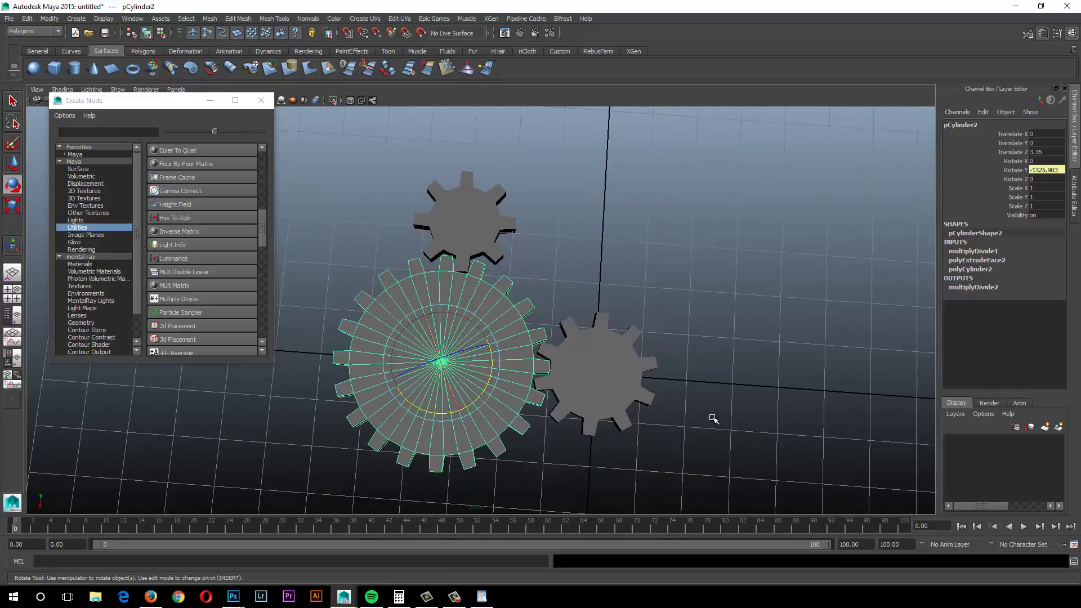